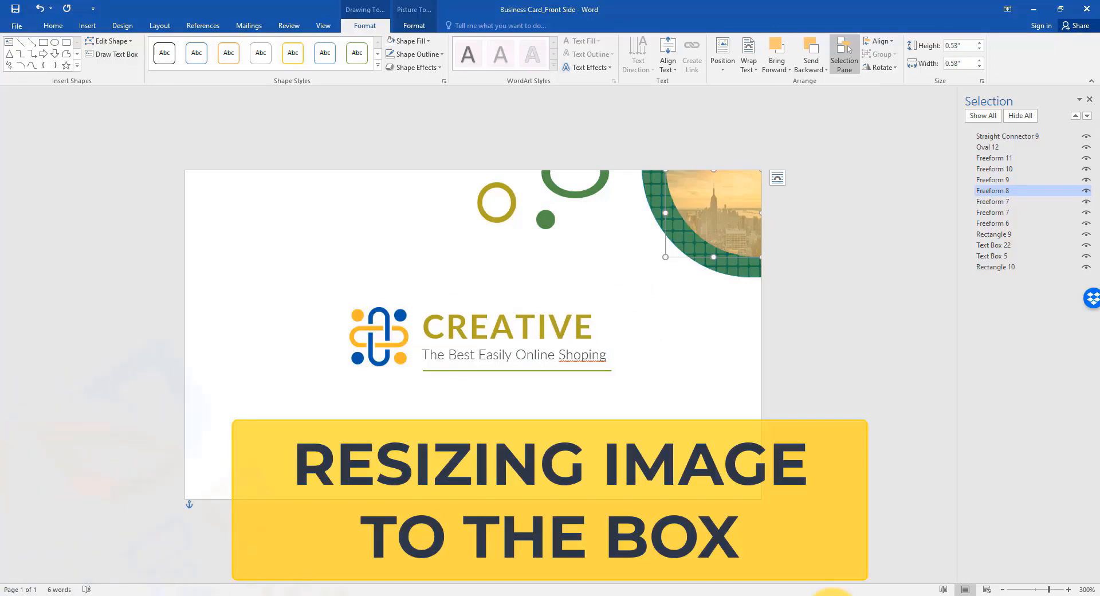
Step: Crop the skyline picture in the card's corner shape with the Fill option and slightly enlarge the image within its crop frame
{"action": "left_click", "coordinate": [415, 25]}
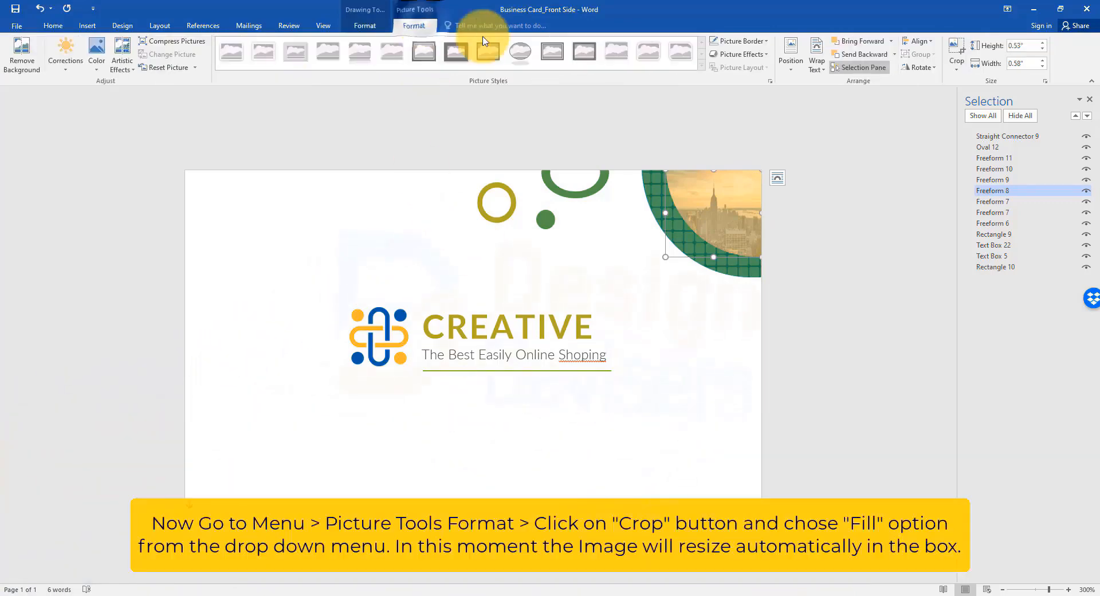
{"action": "left_click", "coordinate": [955, 66]}
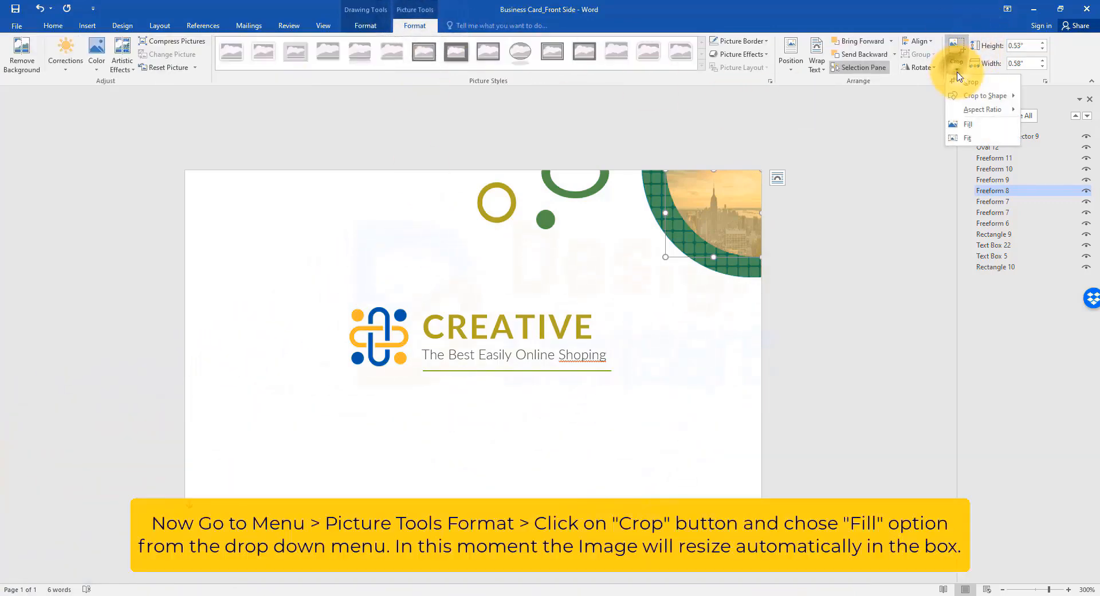
{"action": "left_click", "coordinate": [970, 126]}
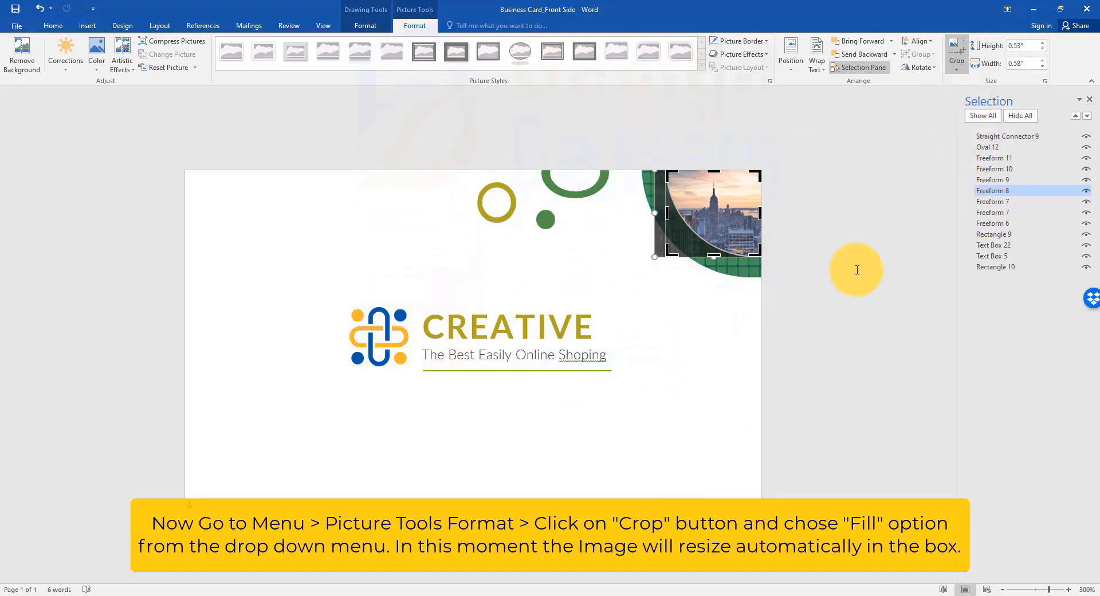
{"action": "scroll", "coordinate": [781, 219], "scroll_direction": "up", "scroll_amount": 9}
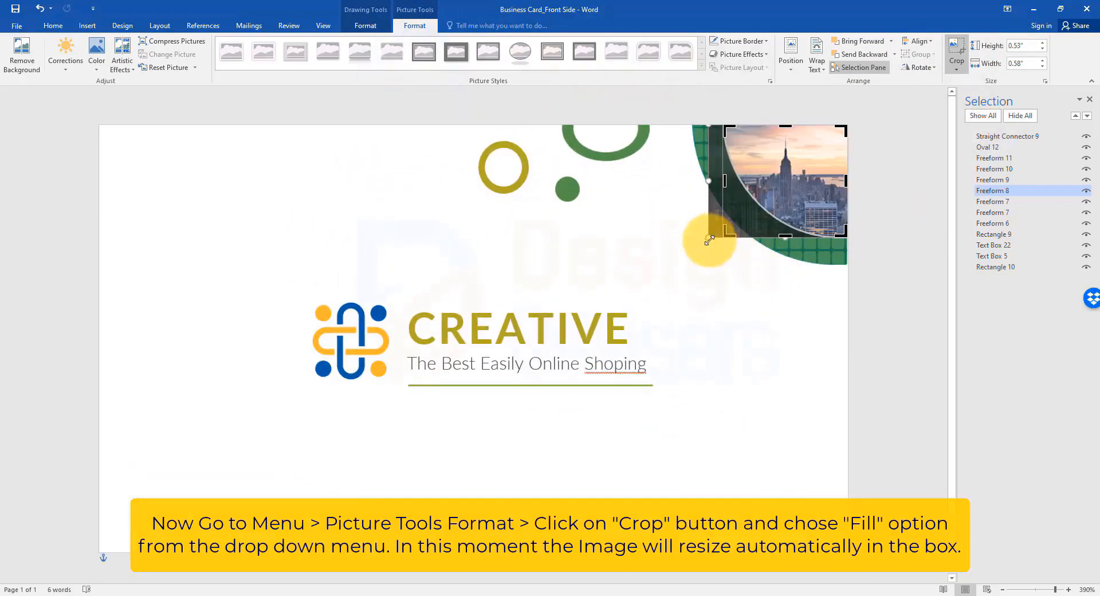
{"action": "left_click_drag", "start_coordinate": [706, 240], "coordinate": [696, 248]}
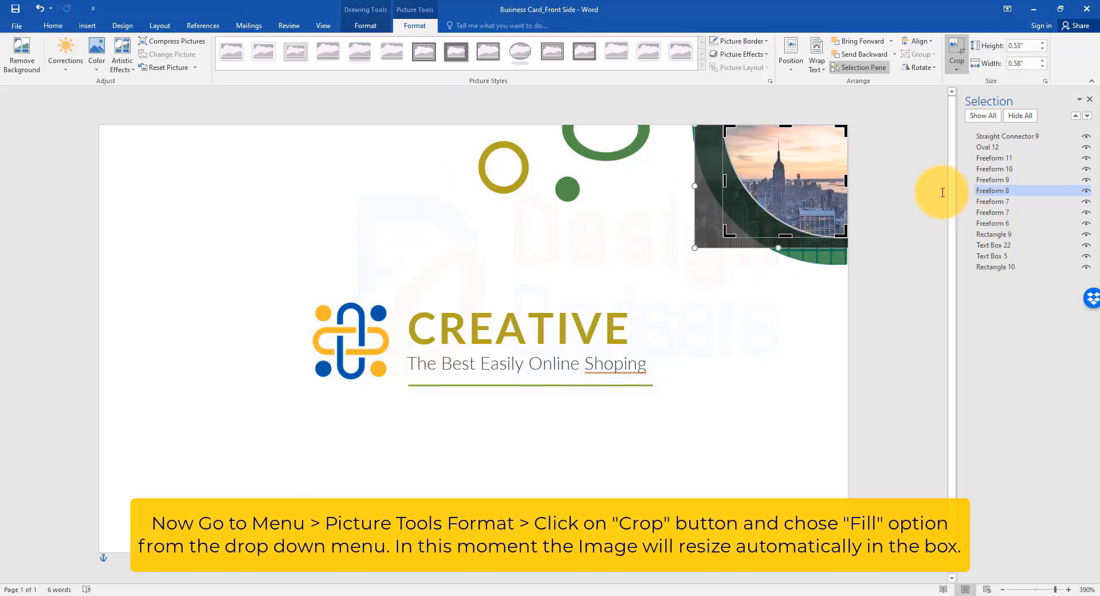
{"action": "key", "text": "Escape"}
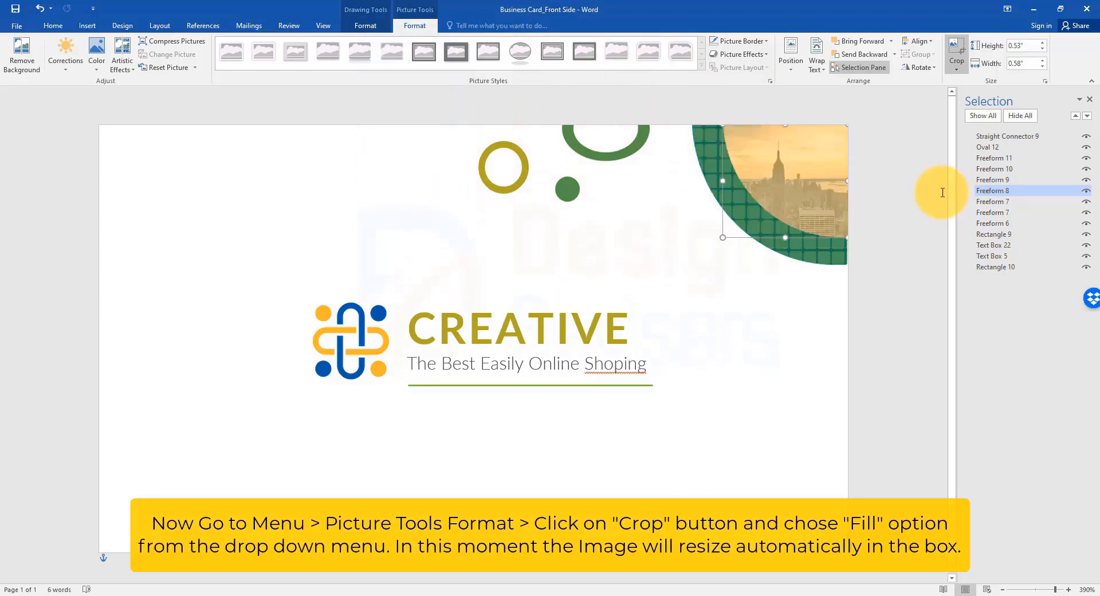
{"action": "left_click", "coordinate": [942, 192]}
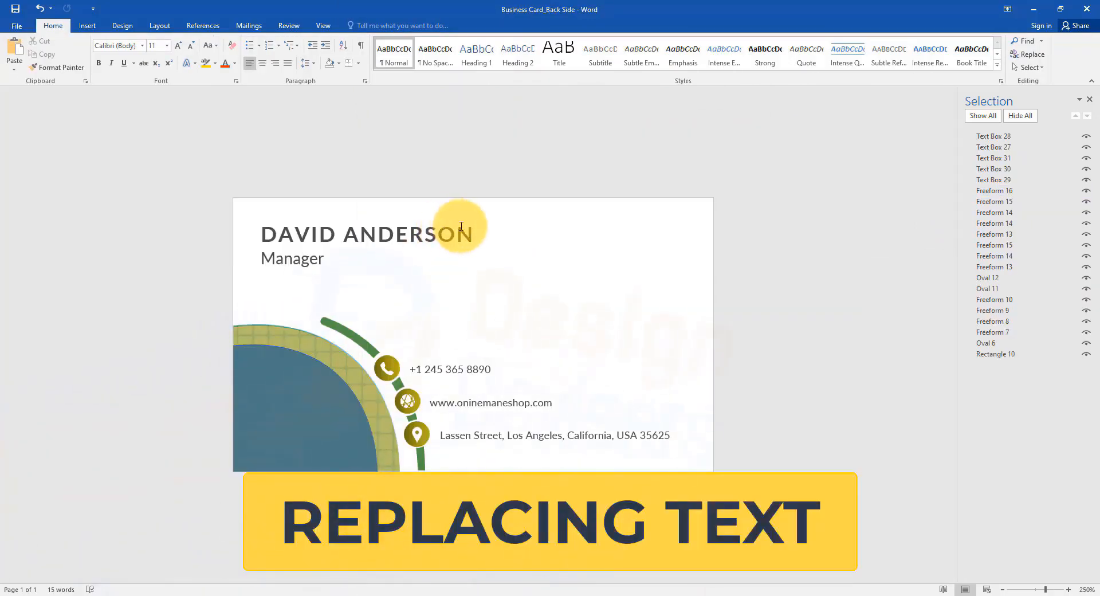
Step: Replace the full name on the business card's back side with a new one and change the job title to "Creative Director"
{"action": "left_click", "coordinate": [275, 223]}
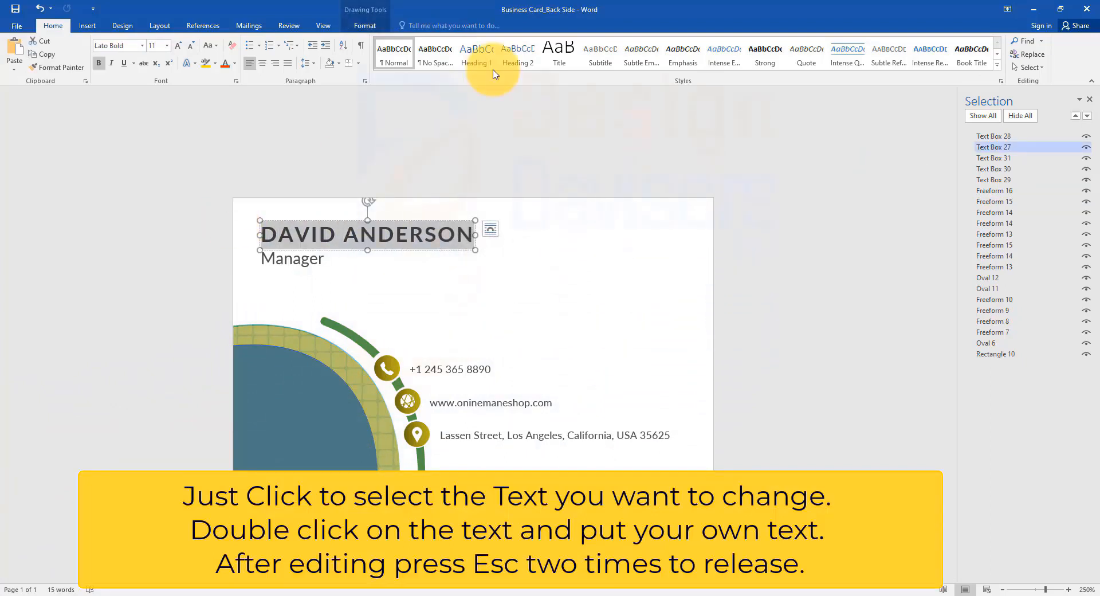
{"action": "type", "text": "JOHN DOE"}
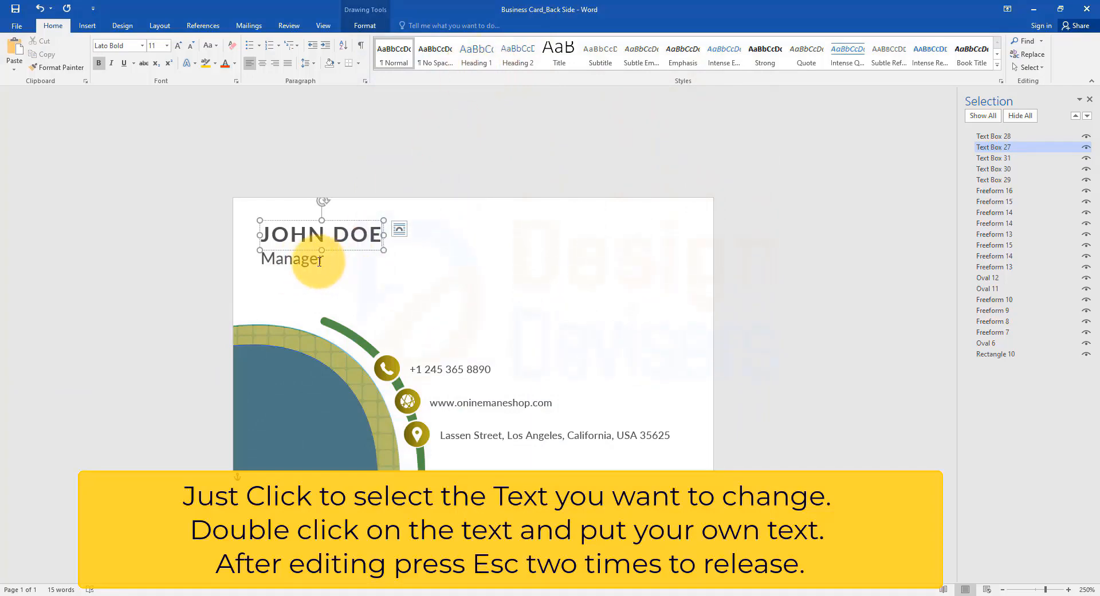
{"action": "double_click", "coordinate": [319, 261]}
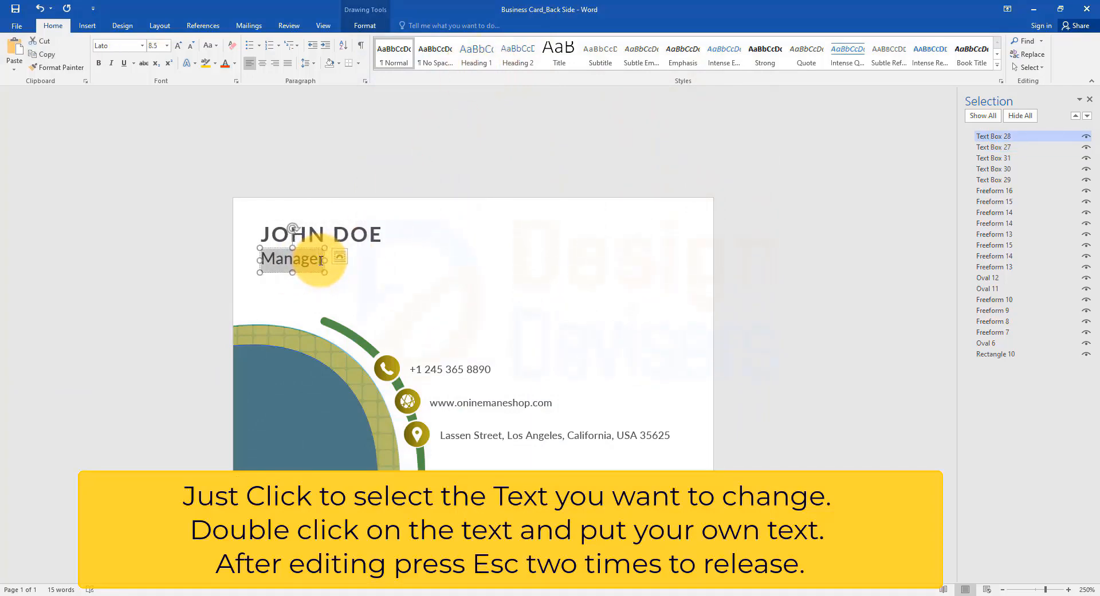
{"action": "type", "text": "Creative Director"}
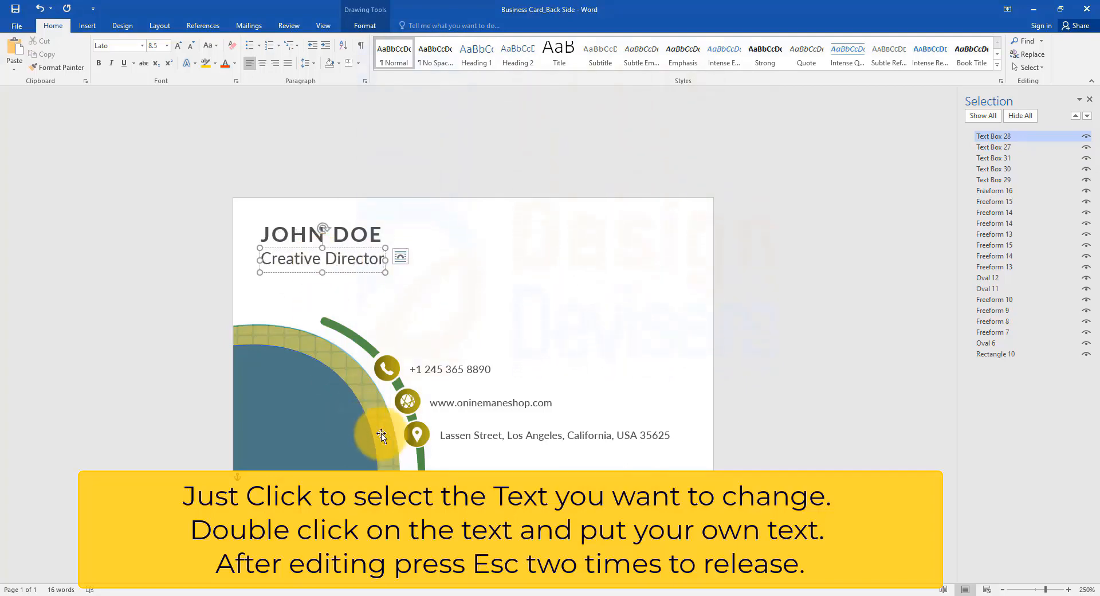
{"action": "left_click", "coordinate": [549, 407]}
{"action": "double_click", "coordinate": [549, 406]}
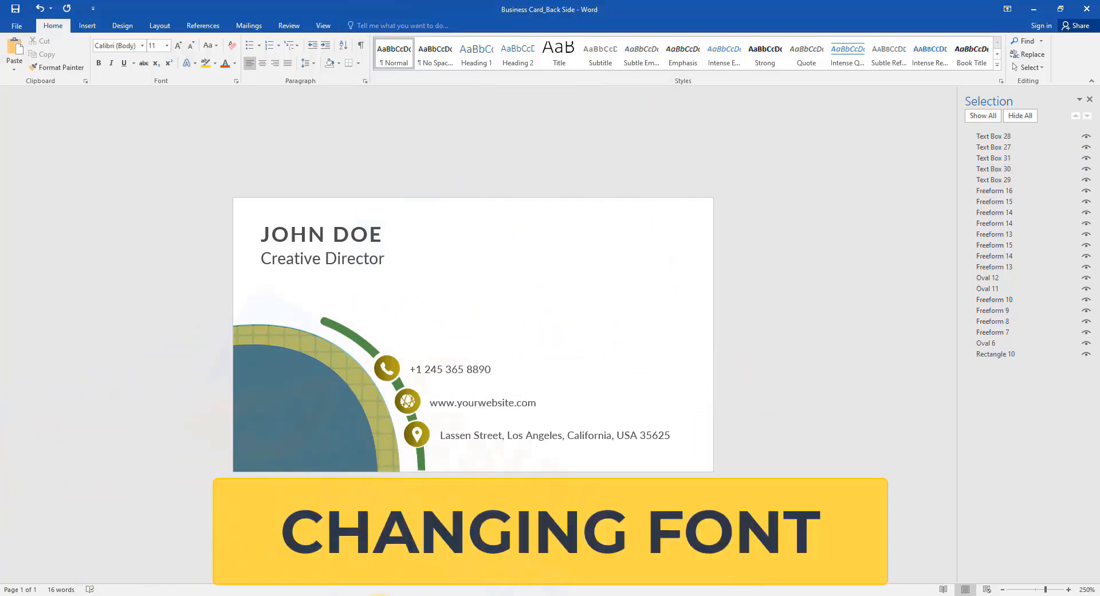
Step: Set the font of the name on the business card's back side to Acre Medium
{"action": "scroll", "coordinate": [356, 160], "scroll_direction": "up", "scroll_amount": 5, "text": "ctrl"}
{"action": "left_click", "coordinate": [358, 208]}
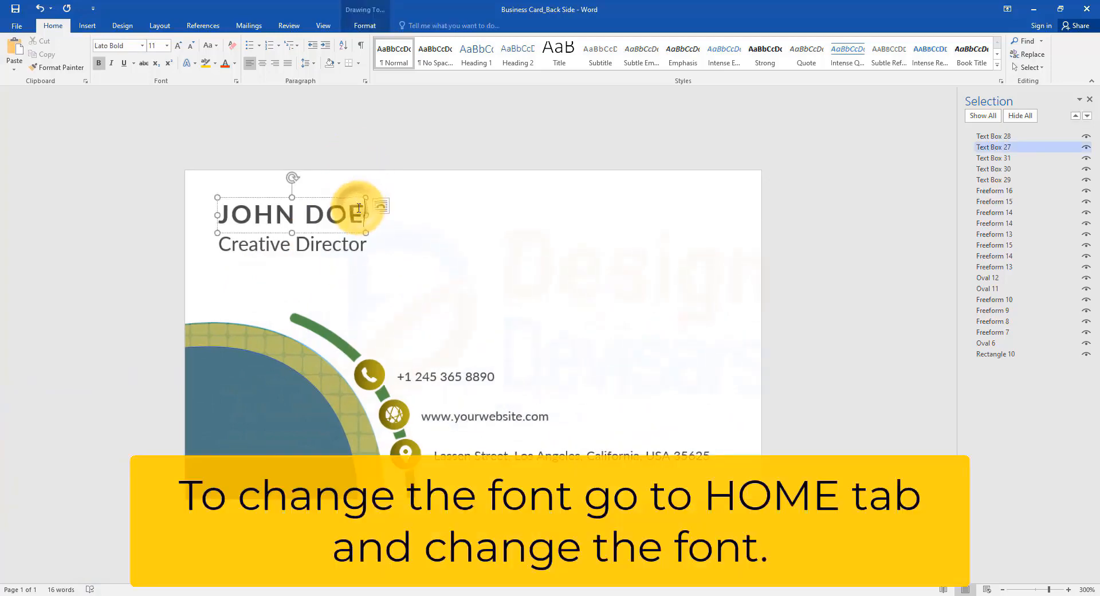
{"action": "triple_click", "coordinate": [358, 208]}
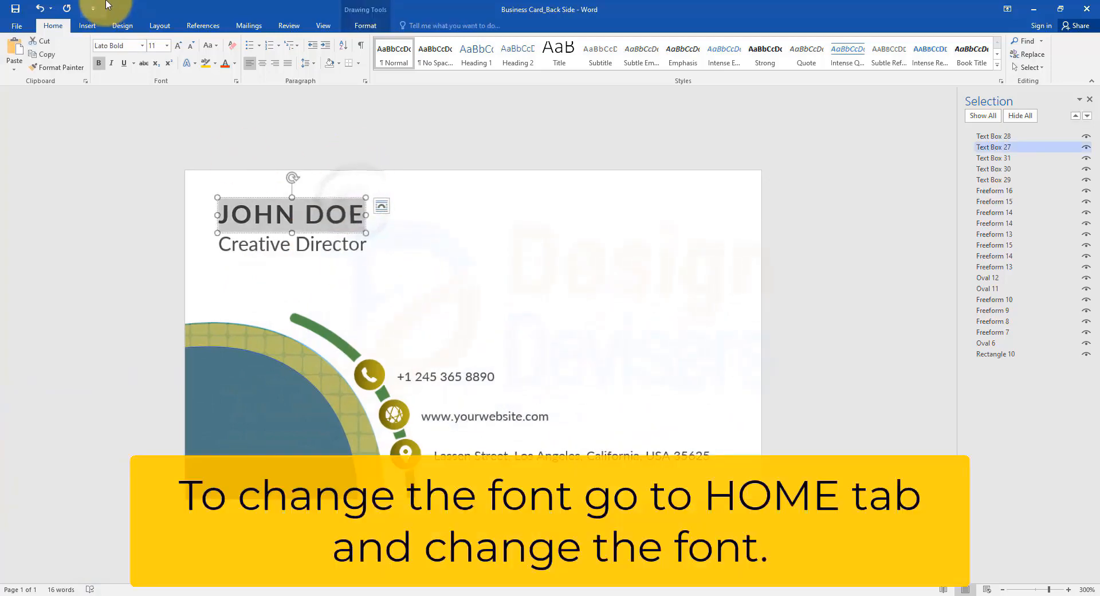
{"action": "left_click", "coordinate": [142, 45]}
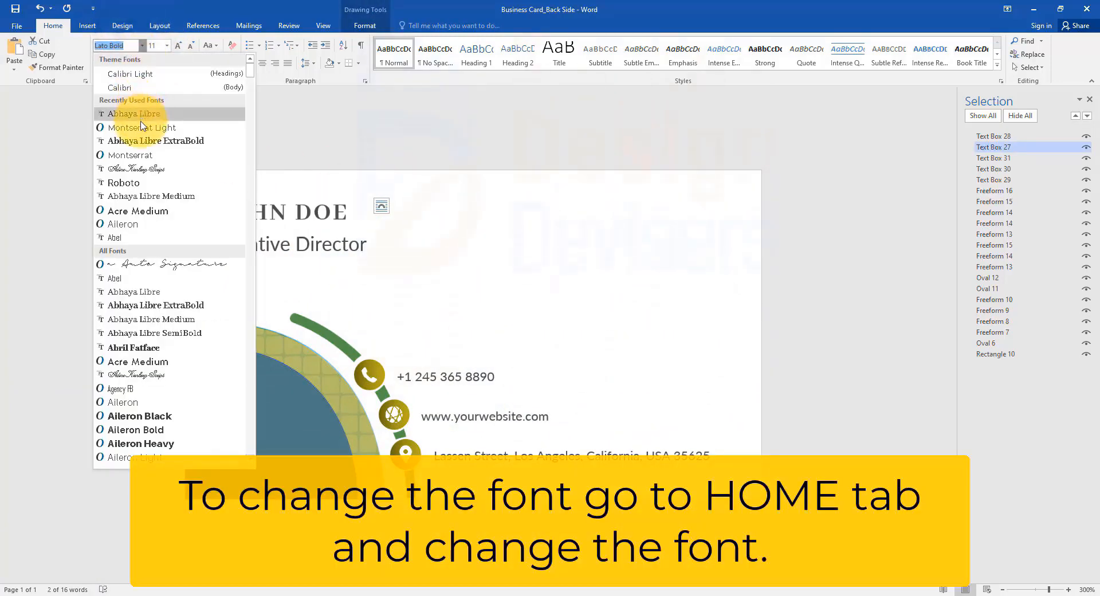
{"action": "left_click", "coordinate": [145, 211]}
Step: Set the font of the "Creative Director" job title to Aileron
{"action": "left_click", "coordinate": [358, 247]}
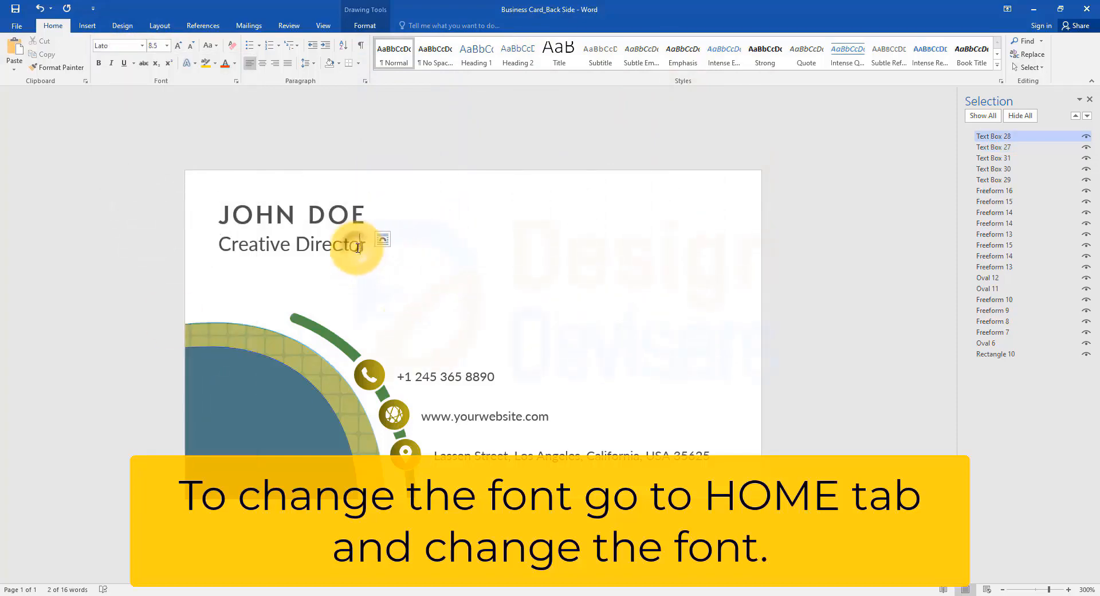
{"action": "triple_click", "coordinate": [358, 246]}
{"action": "left_click", "coordinate": [142, 46]}
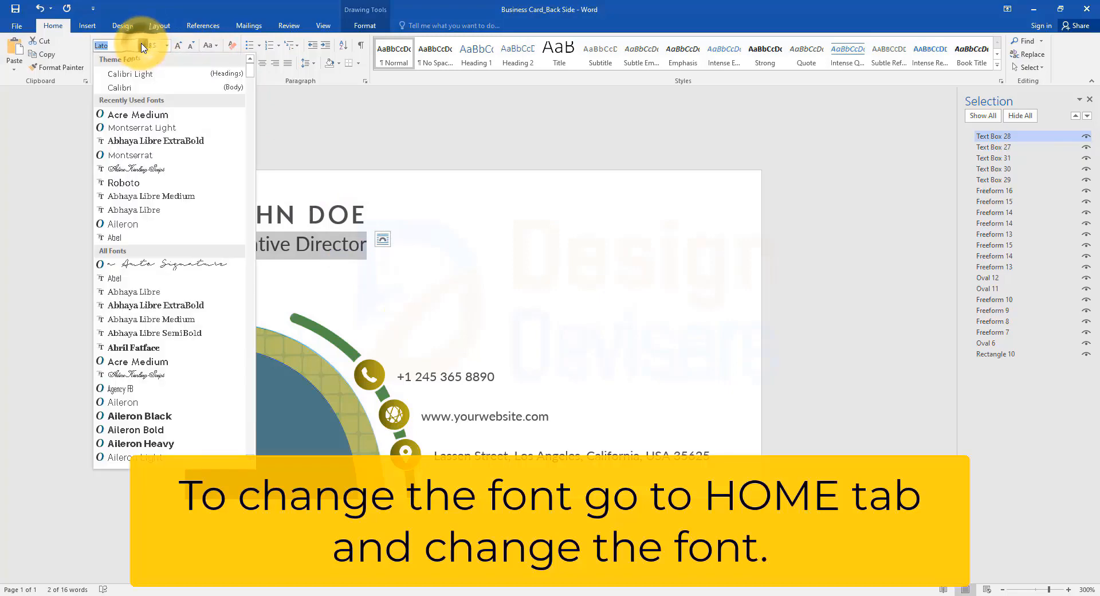
{"action": "left_click", "coordinate": [136, 227]}
Step: Set the font of the phone number line on the card to Acre Medium
{"action": "left_click", "coordinate": [478, 375]}
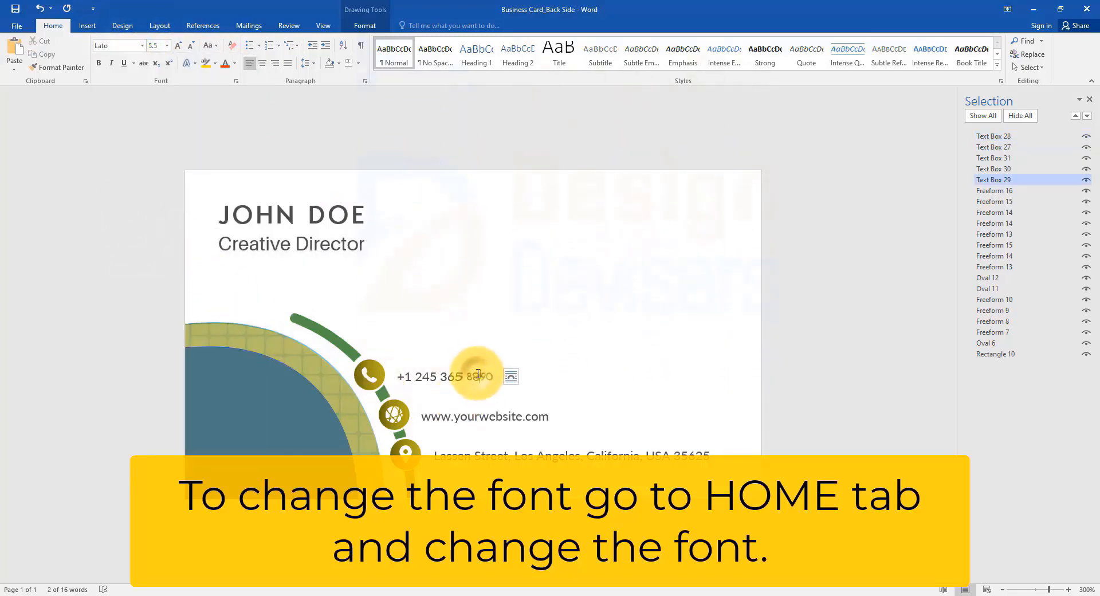
{"action": "triple_click", "coordinate": [478, 375]}
{"action": "left_click", "coordinate": [142, 45]}
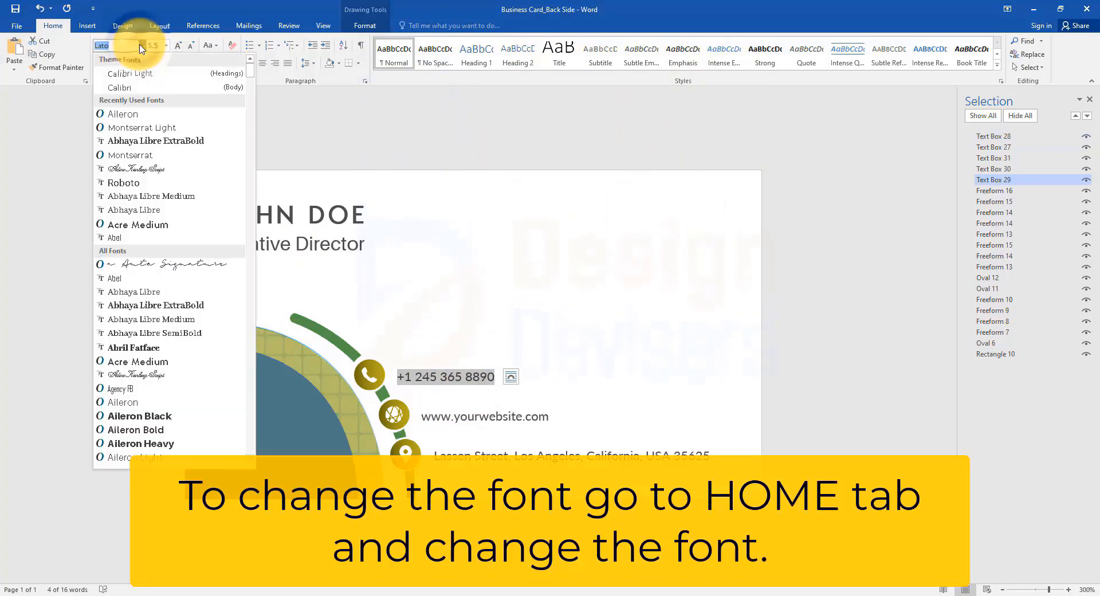
{"action": "left_click", "coordinate": [153, 227]}
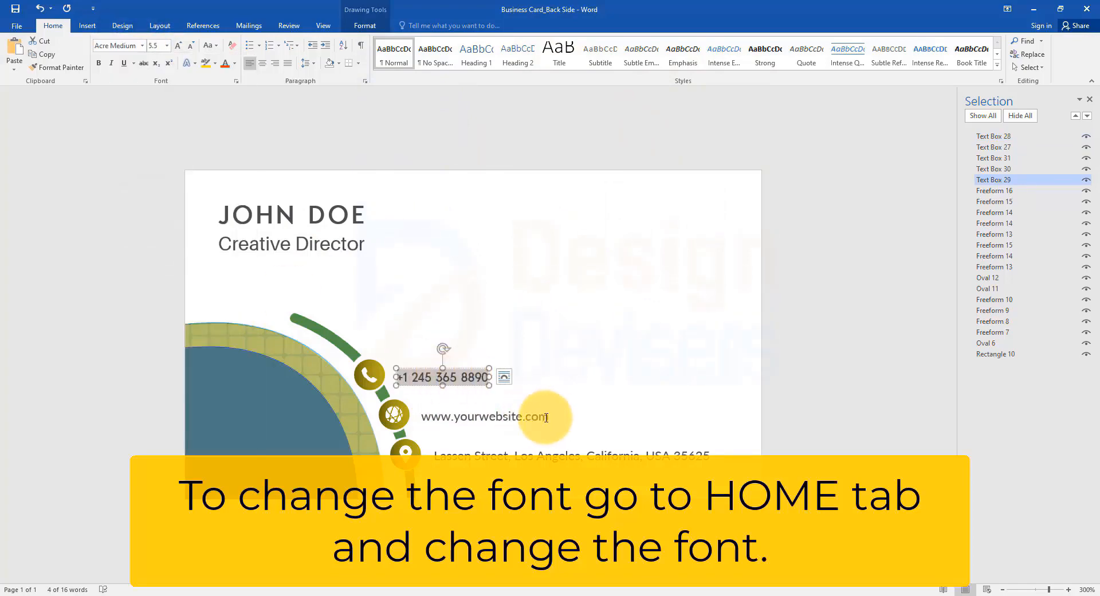
Step: Set the website line's font to Abhaya Libre SemiBold and open the font choices for the street address line
{"action": "left_click_drag", "start_coordinate": [546, 417], "coordinate": [424, 417]}
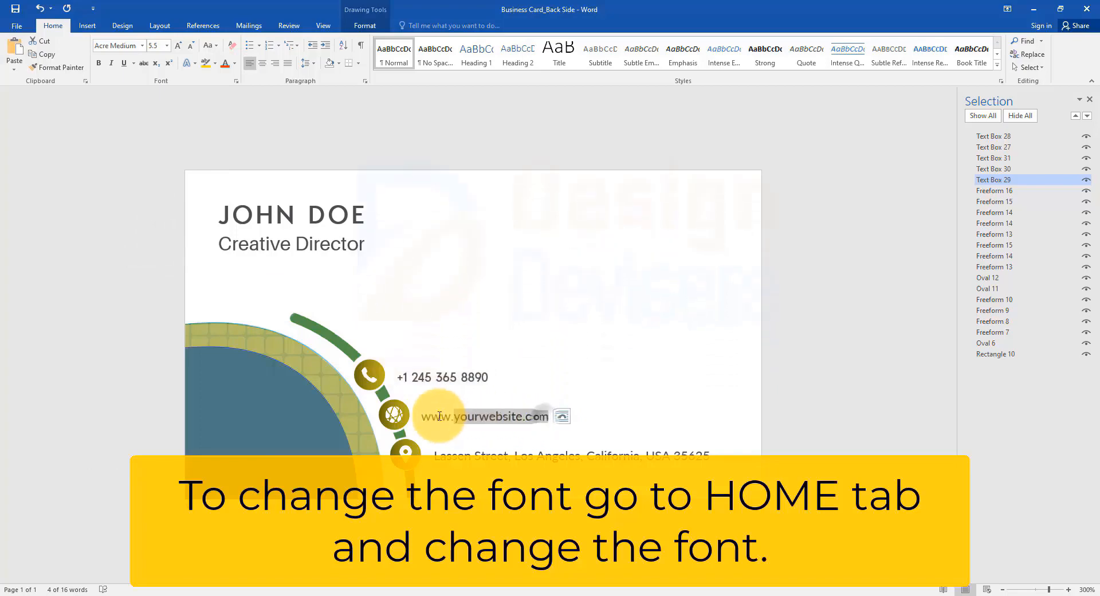
{"action": "left_click", "coordinate": [144, 45]}
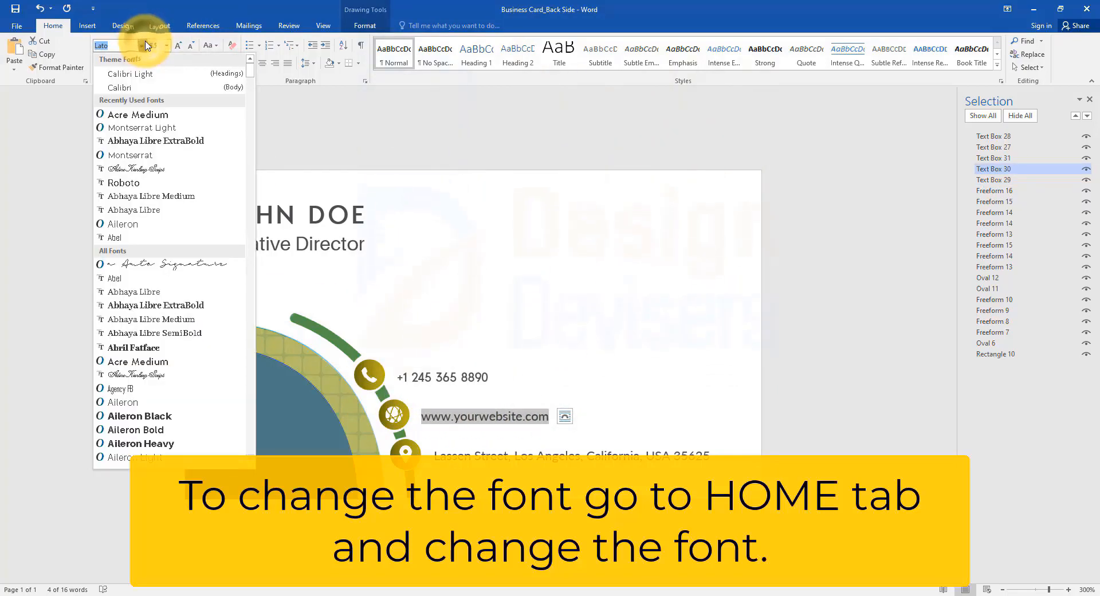
{"action": "left_click", "coordinate": [145, 333]}
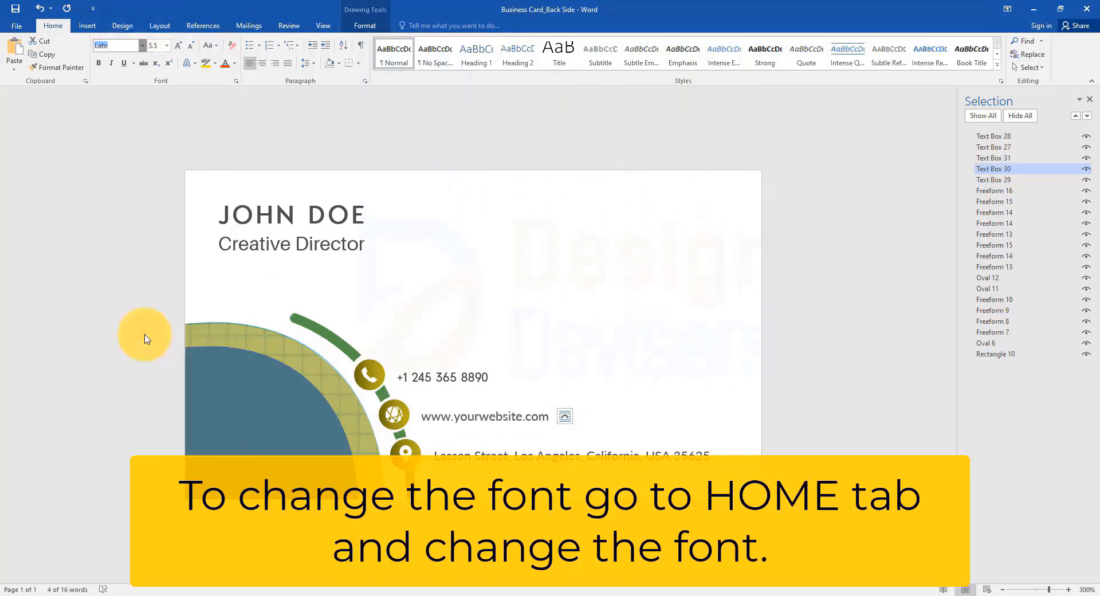
{"action": "left_click", "coordinate": [526, 453]}
{"action": "left_click", "coordinate": [142, 45]}
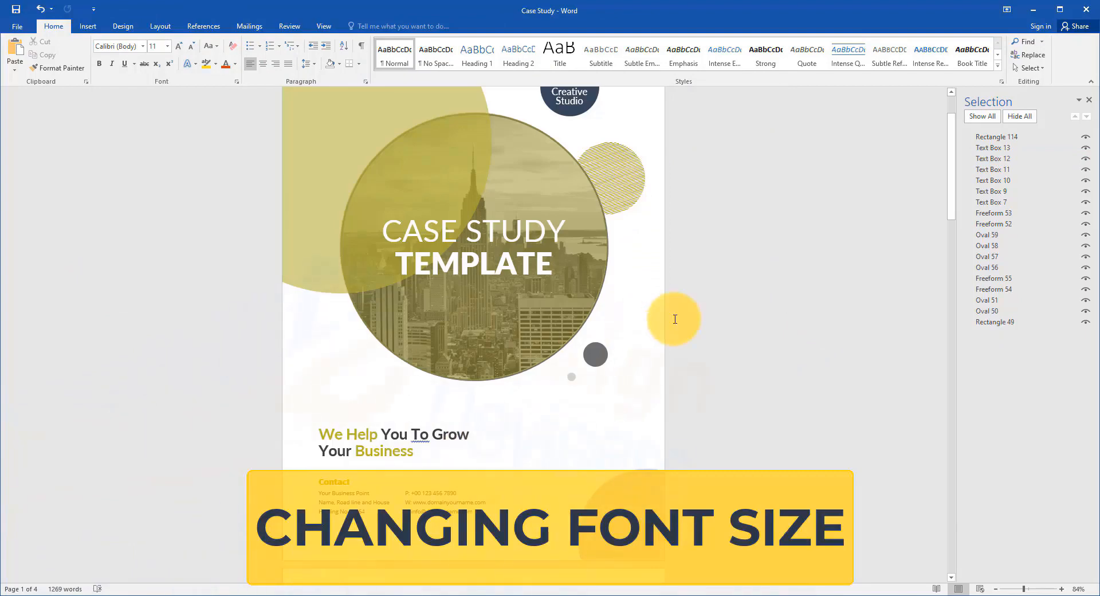
Step: On the Case Study cover, set the title's "CASE STUDY" line to font size 36 and the "TEMPLATE" line to 48
{"action": "left_click", "coordinate": [564, 220]}
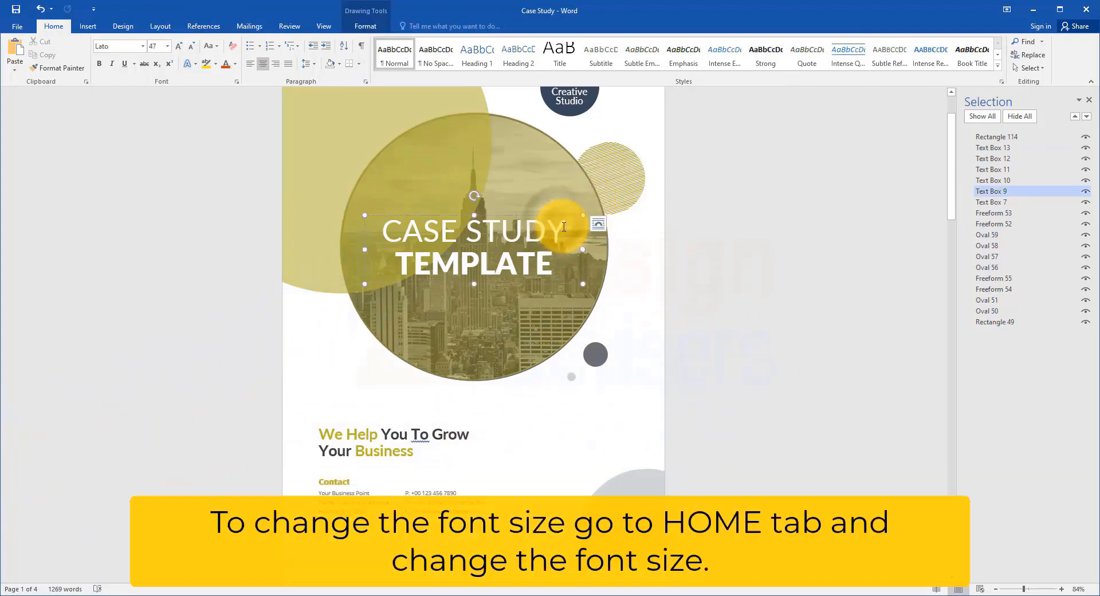
{"action": "left_click_drag", "start_coordinate": [580, 230], "coordinate": [337, 222]}
{"action": "left_click", "coordinate": [168, 46]}
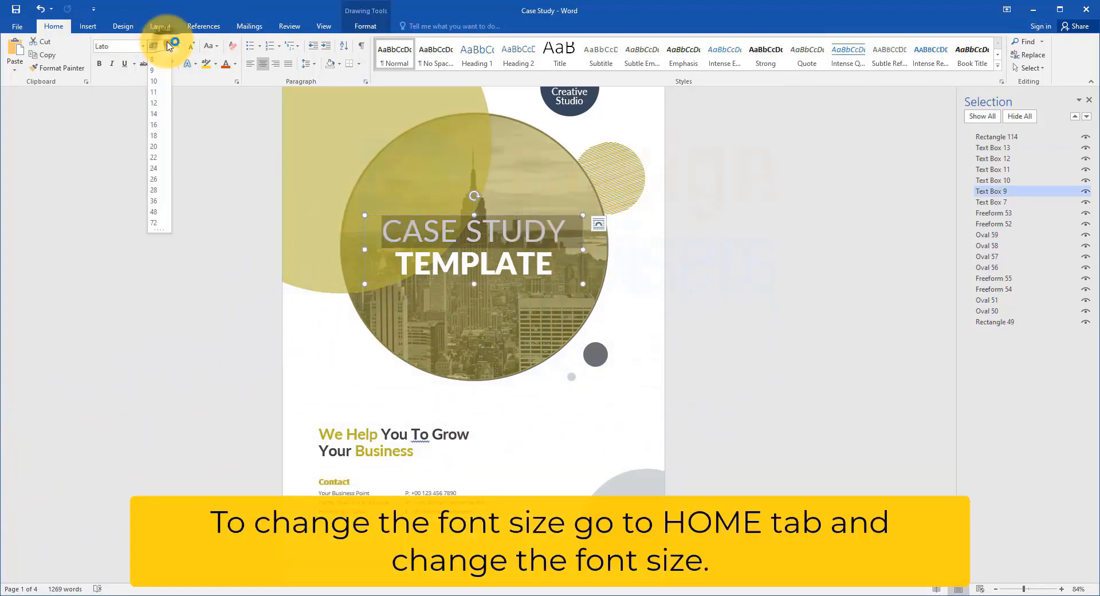
{"action": "left_click", "coordinate": [158, 201]}
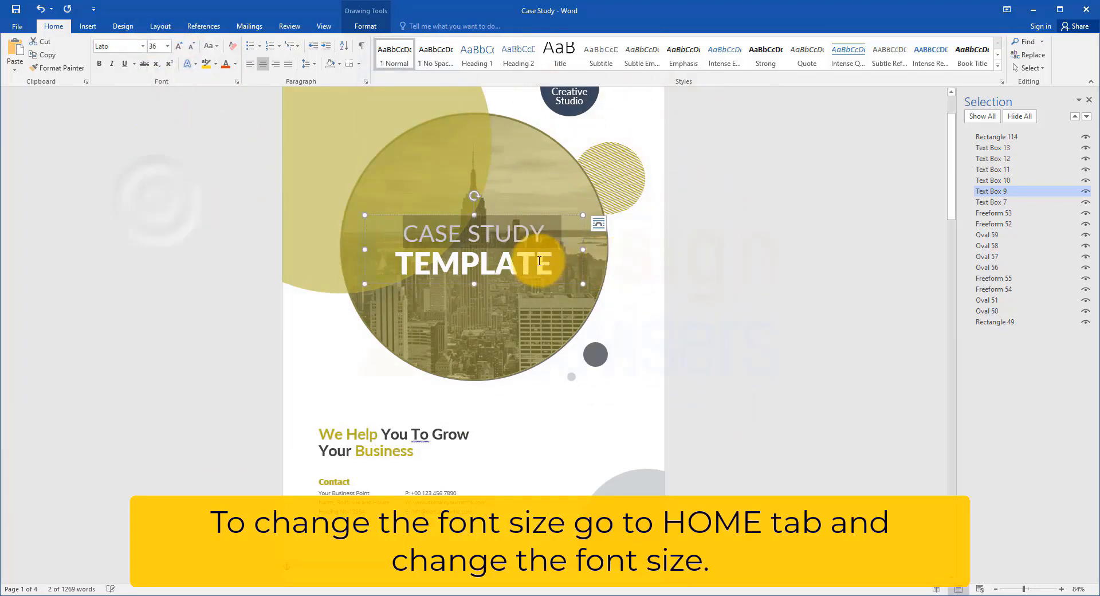
{"action": "left_click", "coordinate": [167, 46]}
{"action": "left_click", "coordinate": [160, 211]}
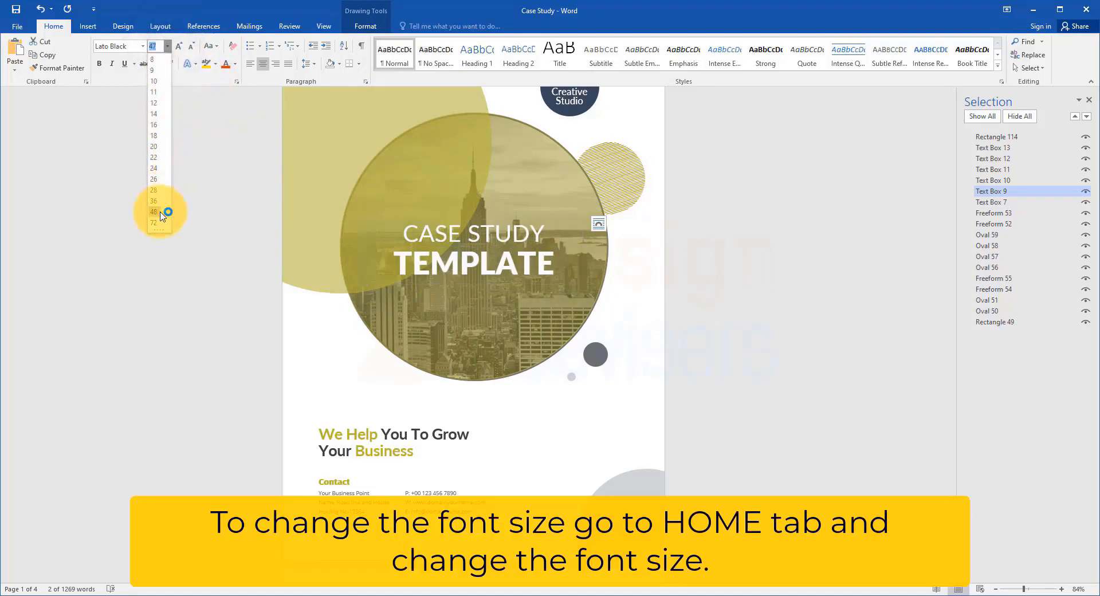
Step: Set the font size of the cover tagline "We Help You To Grow Your Business" to 20
{"action": "left_click", "coordinate": [400, 440]}
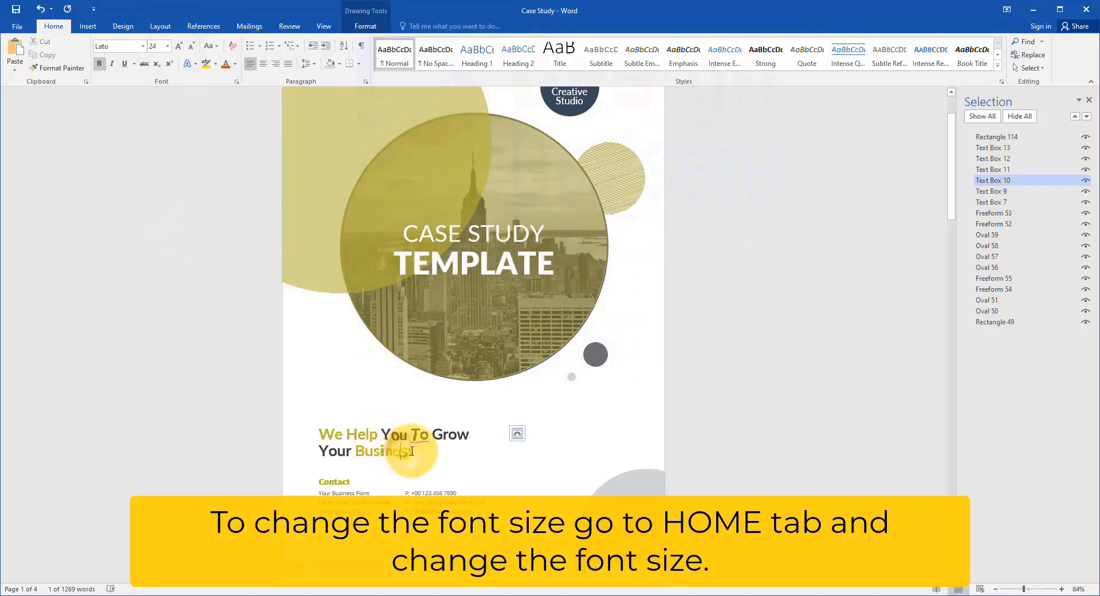
{"action": "triple_click", "coordinate": [355, 440]}
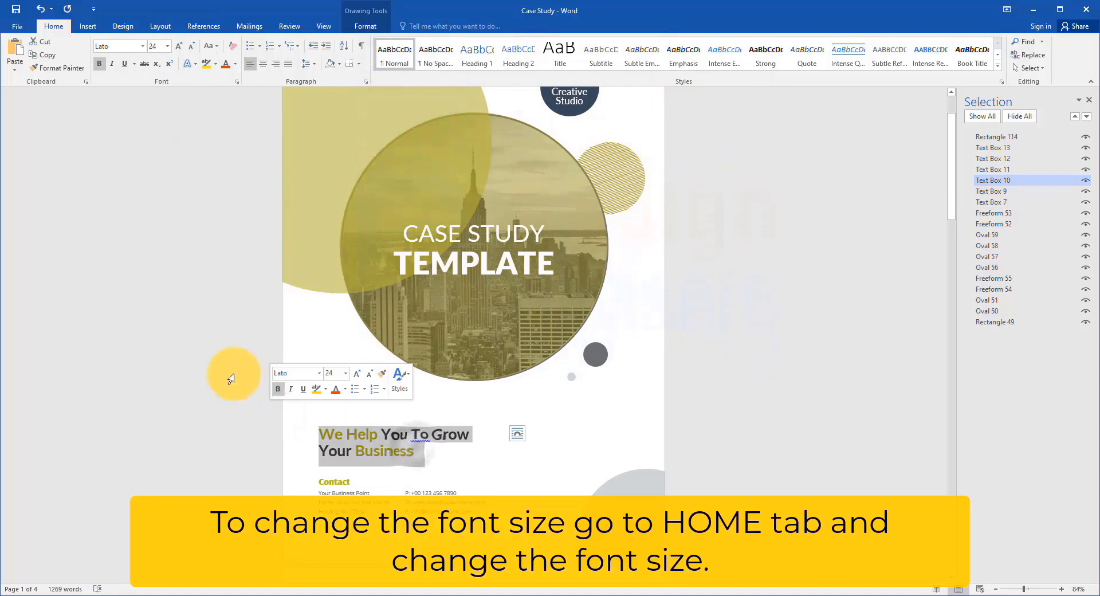
{"action": "left_click", "coordinate": [167, 45]}
{"action": "left_click", "coordinate": [158, 147]}
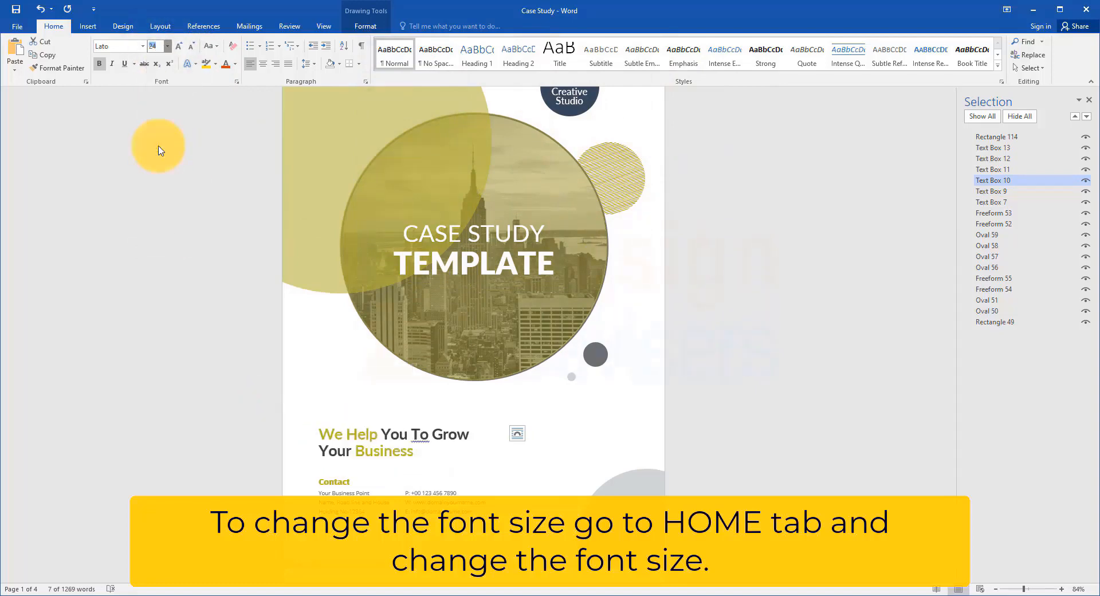
Step: Set all the body text in the first column under "About Us" on page 2 to font size 12
{"action": "scroll", "coordinate": [638, 422], "scroll_direction": "down", "scroll_amount": 4}
{"action": "left_click", "coordinate": [413, 458]}
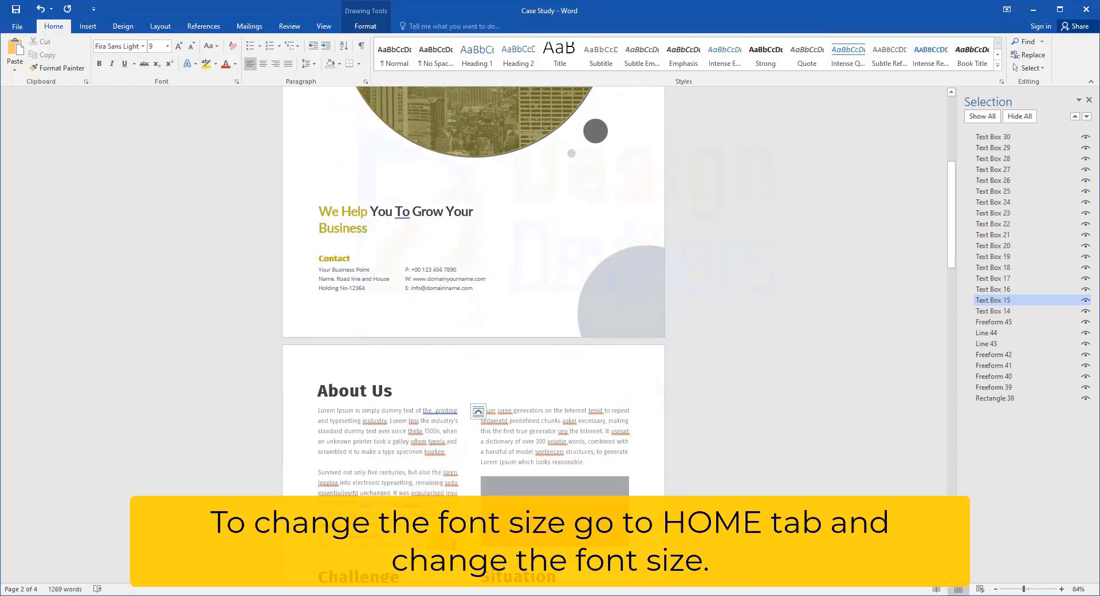
{"action": "key", "text": "ctrl+a"}
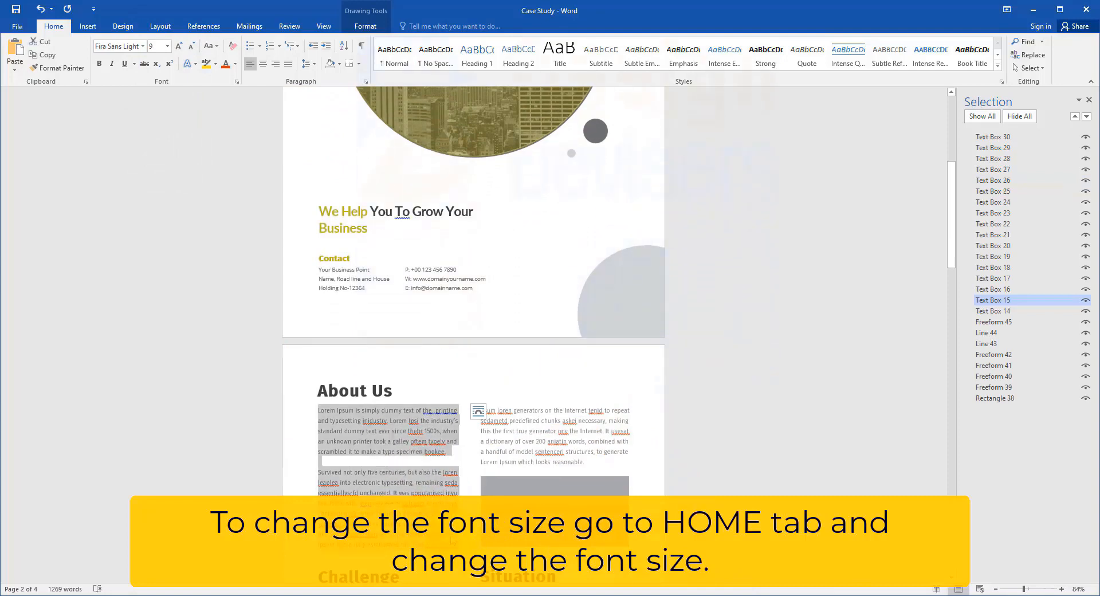
{"action": "left_click", "coordinate": [167, 47]}
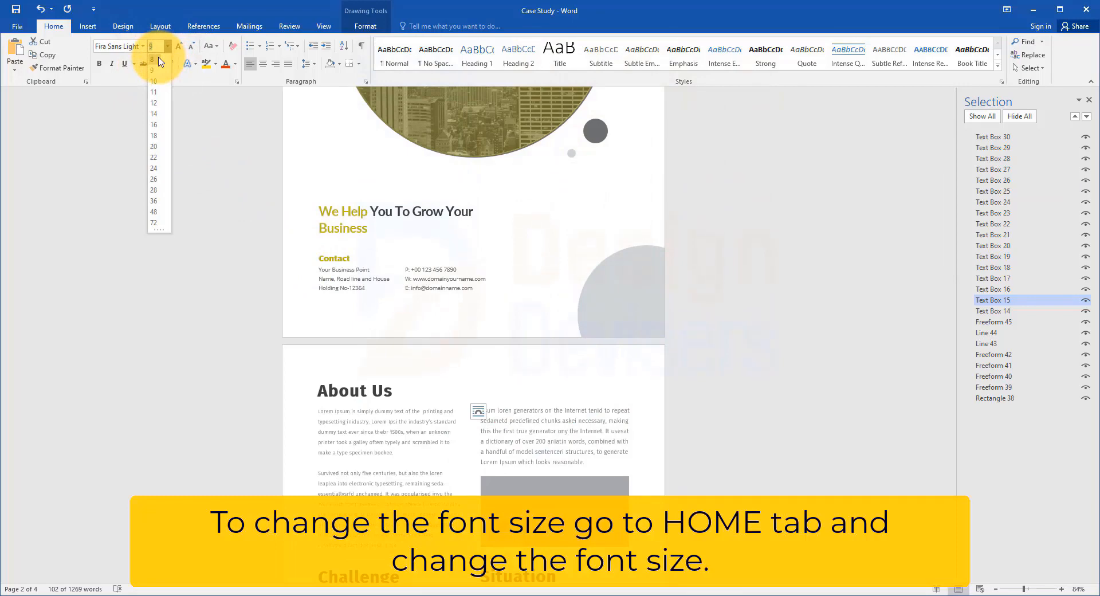
{"action": "left_click", "coordinate": [154, 103]}
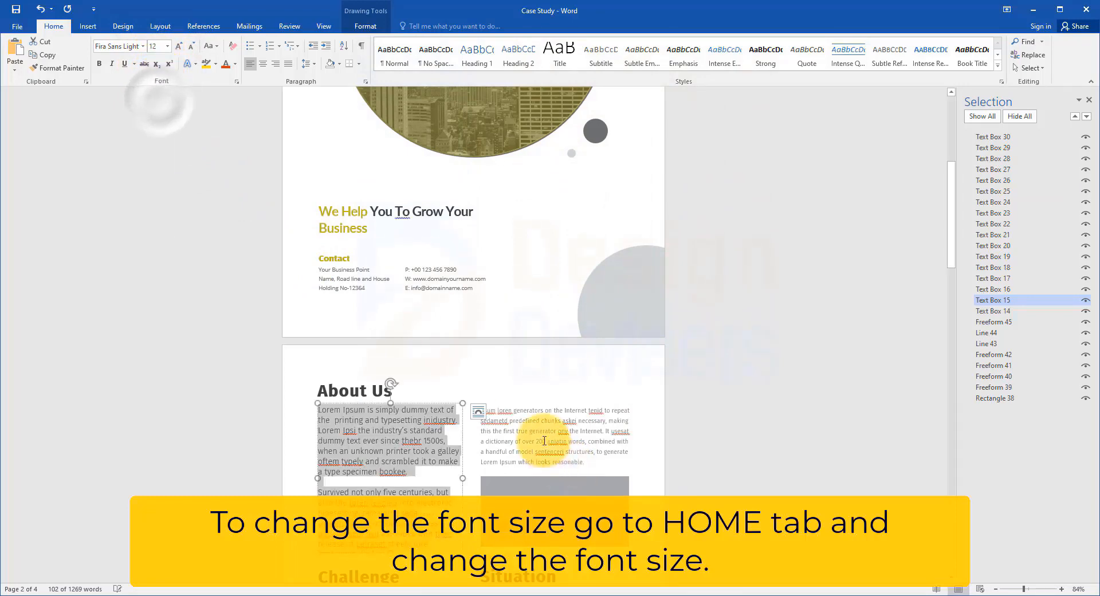
Step: Set the body text under the "Situation" heading on page 2 to font size 12
{"action": "scroll", "coordinate": [544, 401], "scroll_direction": "down", "scroll_amount": 2}
{"action": "scroll", "coordinate": [556, 360], "scroll_direction": "down", "scroll_amount": 3}
{"action": "left_click", "coordinate": [542, 449]}
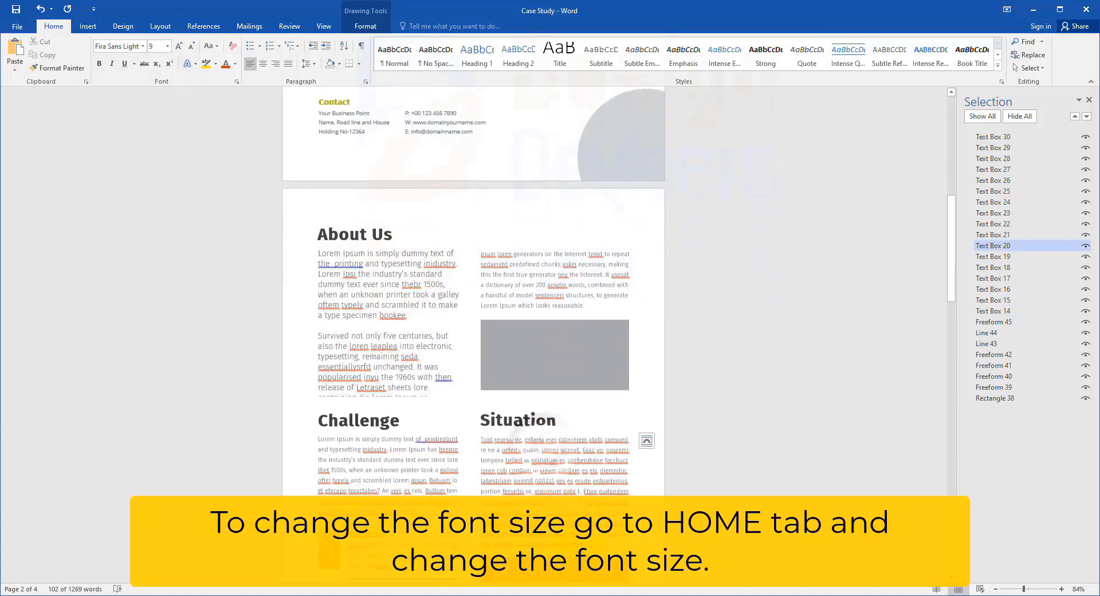
{"action": "left_click_drag", "start_coordinate": [564, 542], "coordinate": [460, 407]}
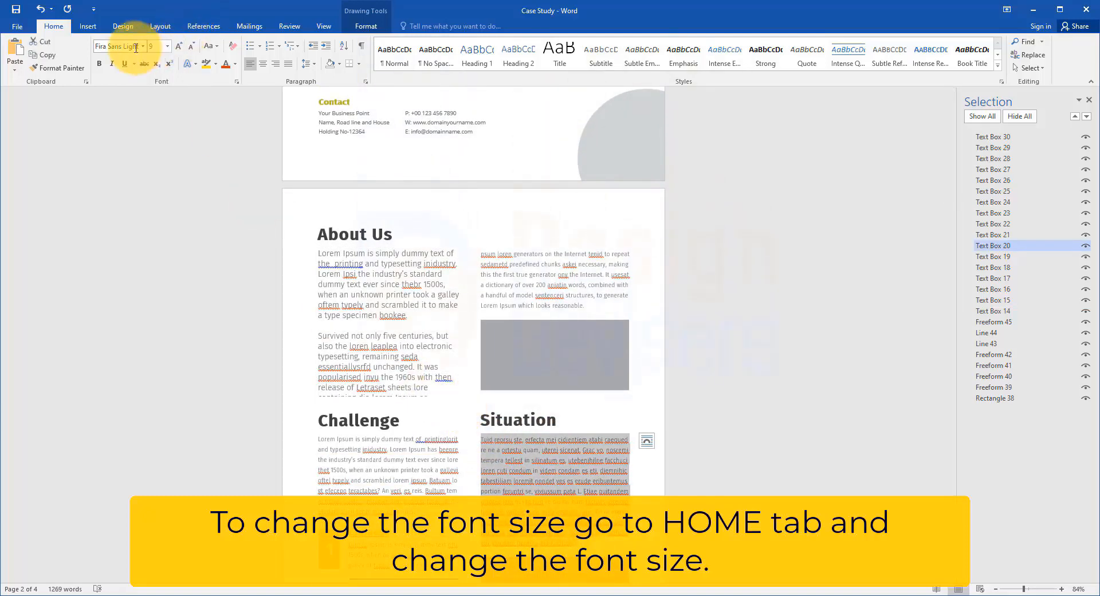
{"action": "left_click", "coordinate": [168, 50]}
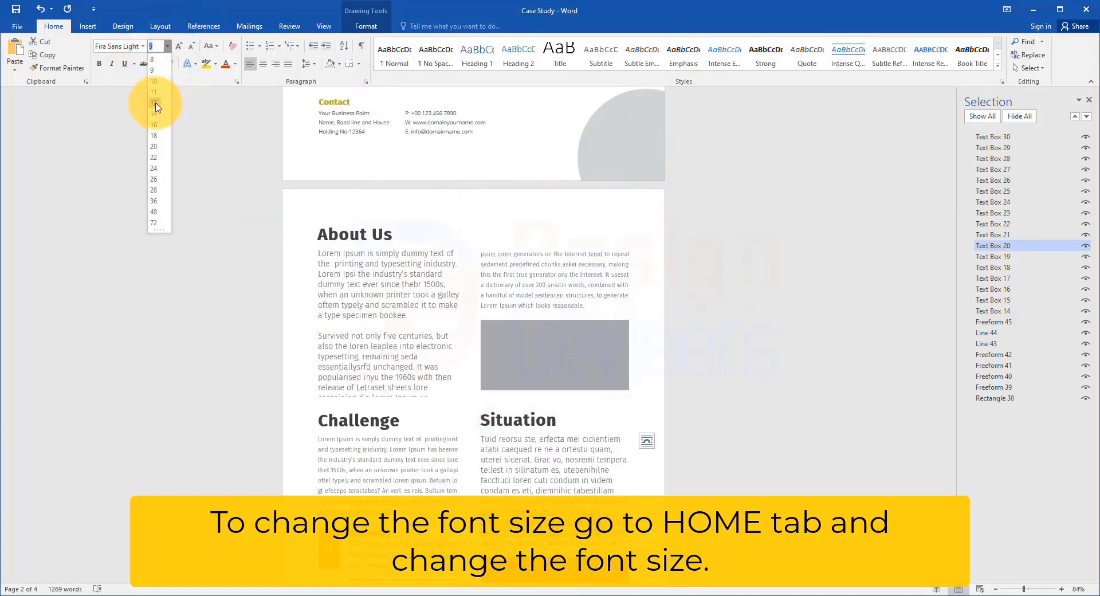
{"action": "left_click", "coordinate": [155, 103]}
{"action": "scroll", "coordinate": [744, 401], "scroll_direction": "down", "scroll_amount": 5}
{"action": "left_click", "coordinate": [784, 360]}
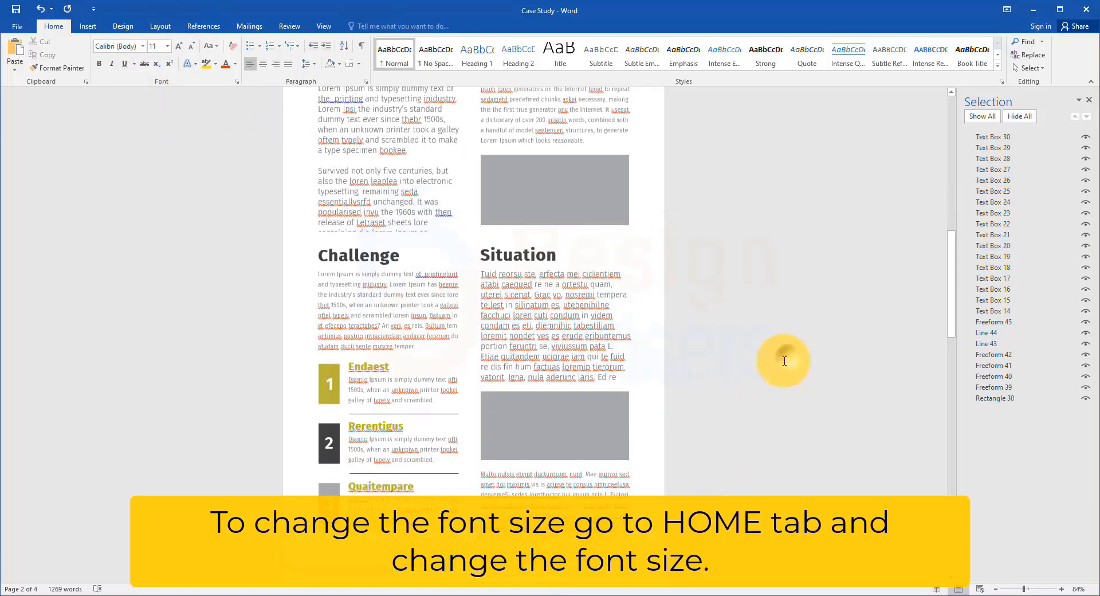
{"action": "scroll", "coordinate": [587, 366], "scroll_direction": "up", "scroll_amount": 2}
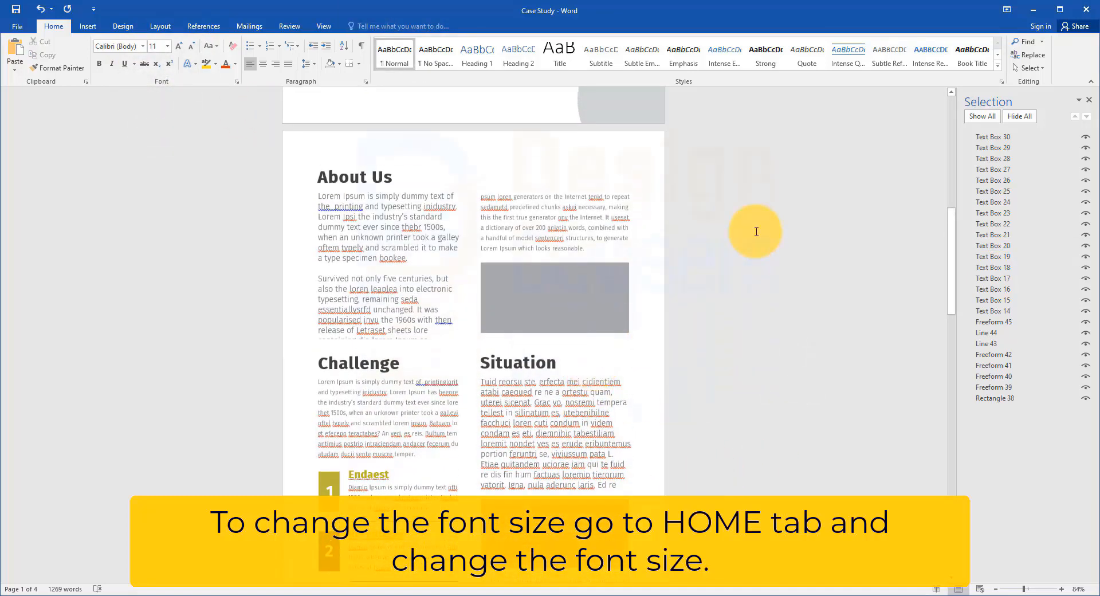
{"action": "scroll", "coordinate": [756, 231], "scroll_direction": "up", "scroll_amount": 7}
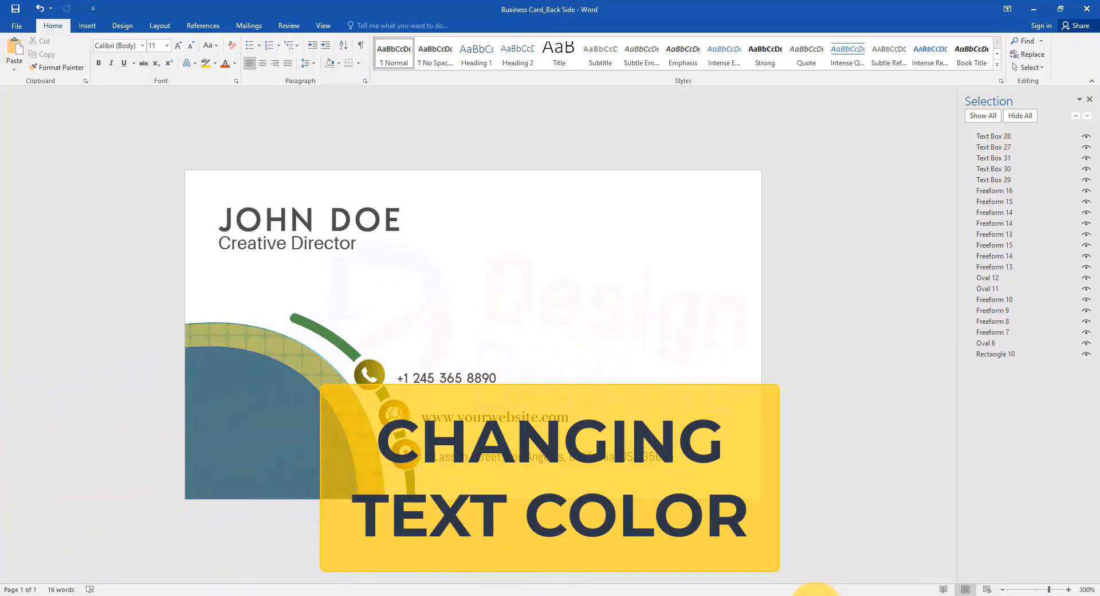
Step: On the back side of the business card, change the name line's text fill to the darkest green theme colour
{"action": "left_click_drag", "start_coordinate": [398, 219], "coordinate": [207, 220]}
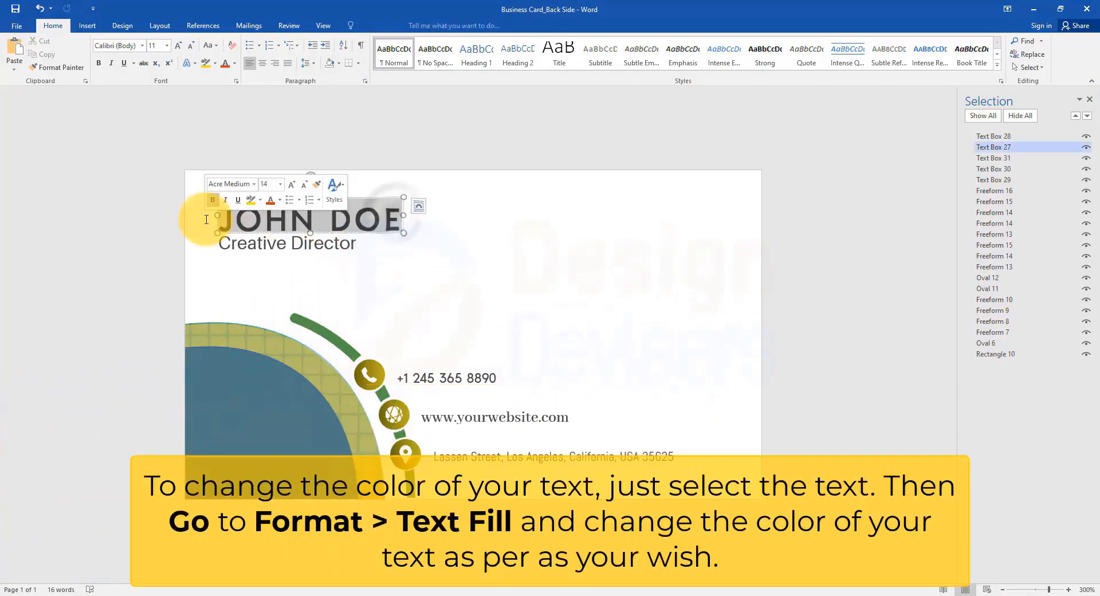
{"action": "left_click", "coordinate": [364, 26]}
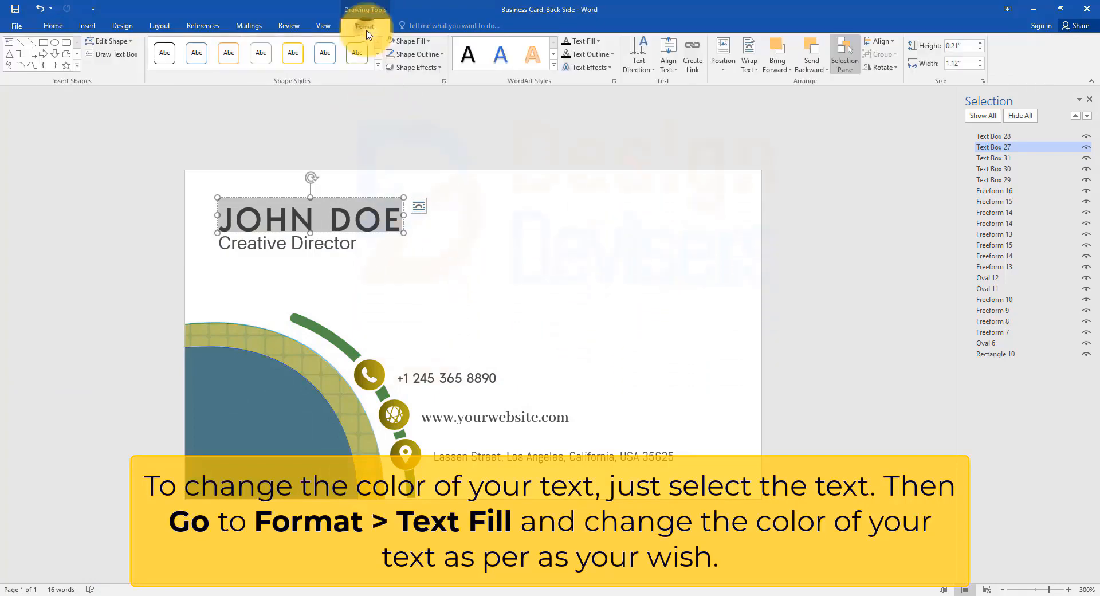
{"action": "left_click", "coordinate": [597, 41]}
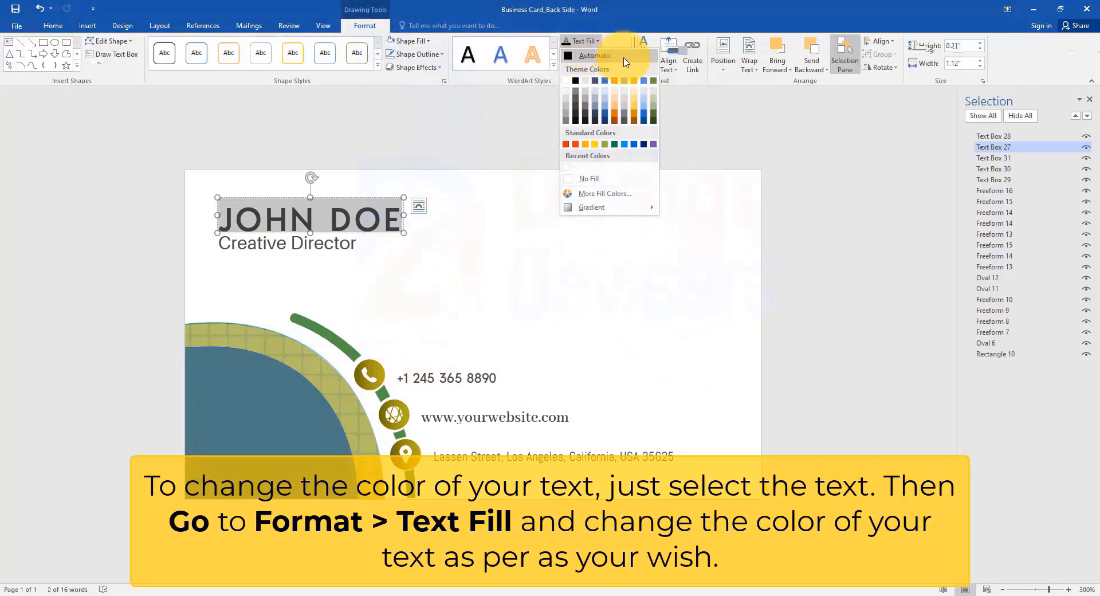
{"action": "left_click", "coordinate": [656, 117]}
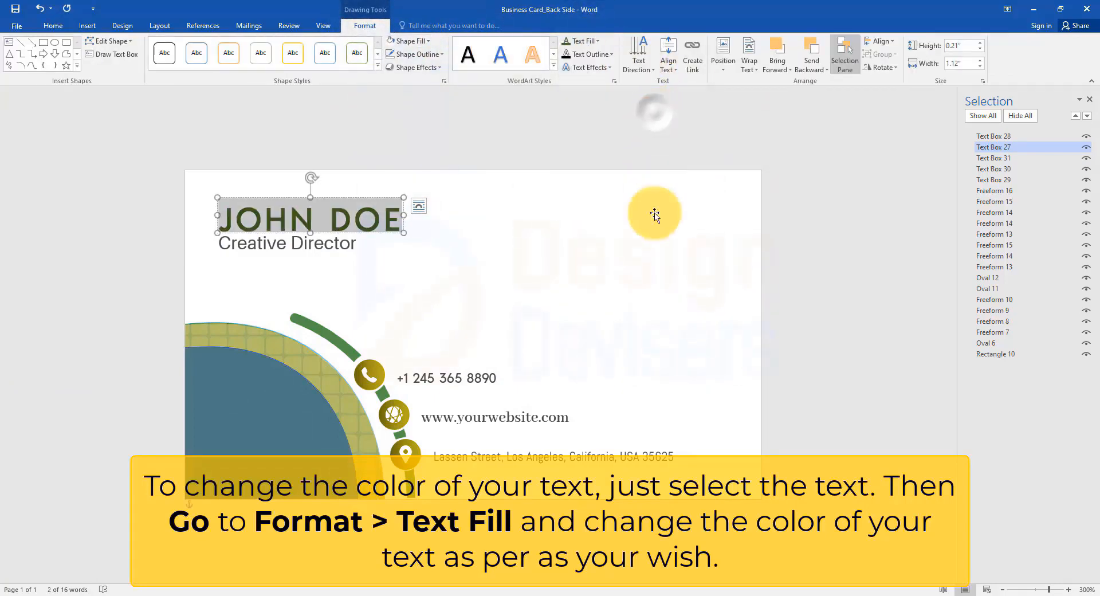
Step: Give the phone number line a custom dark teal-green text fill
{"action": "triple_click", "coordinate": [480, 378]}
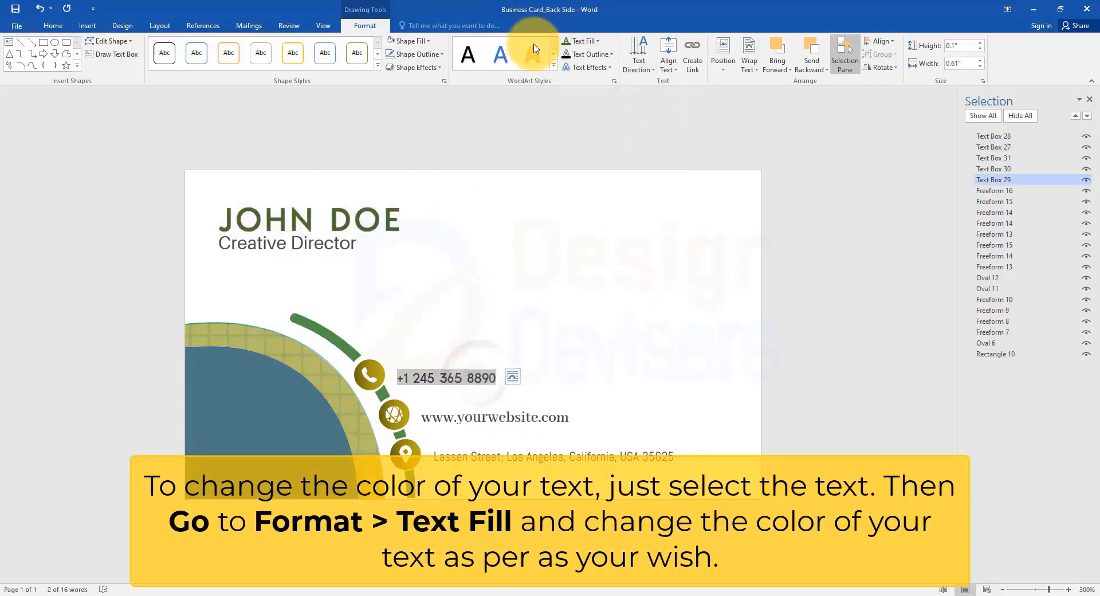
{"action": "left_click", "coordinate": [595, 42]}
{"action": "left_click", "coordinate": [618, 175]}
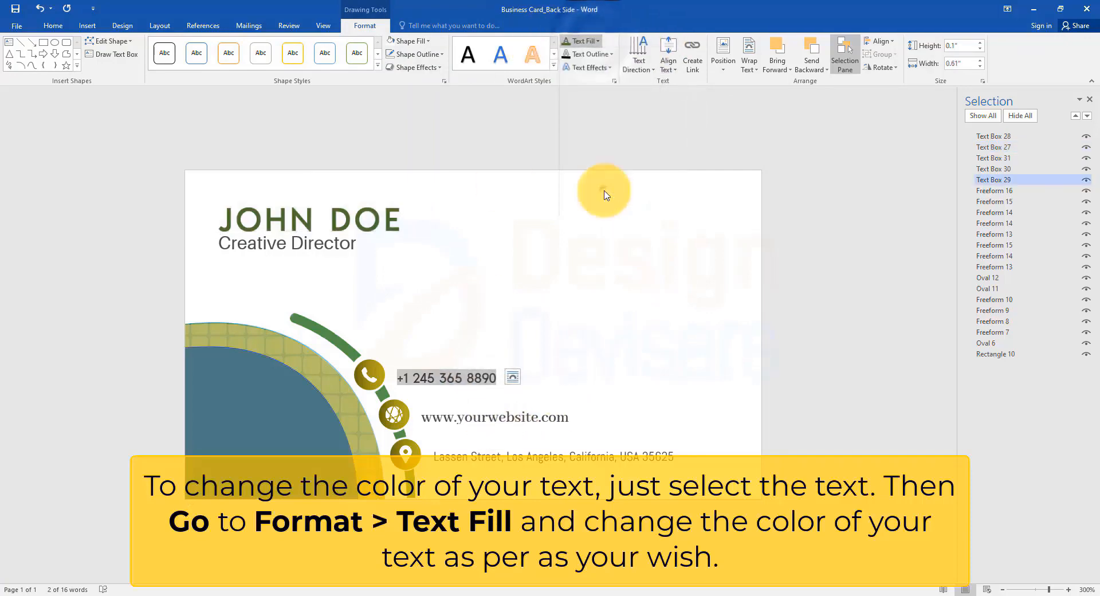
{"action": "left_click_drag", "start_coordinate": [760, 218], "coordinate": [736, 193]}
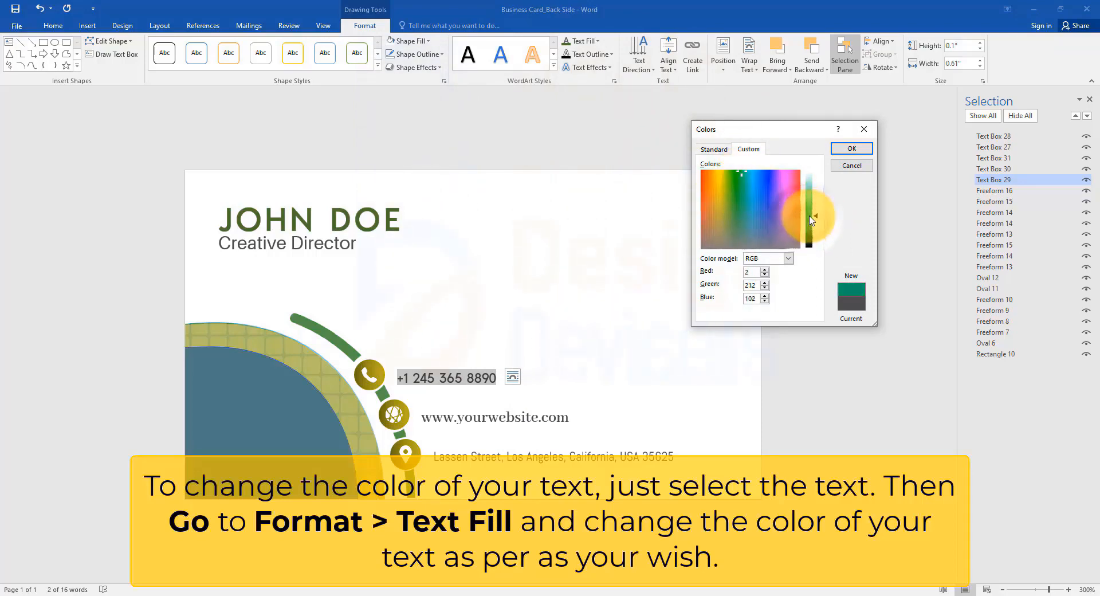
{"action": "left_click", "coordinate": [852, 148]}
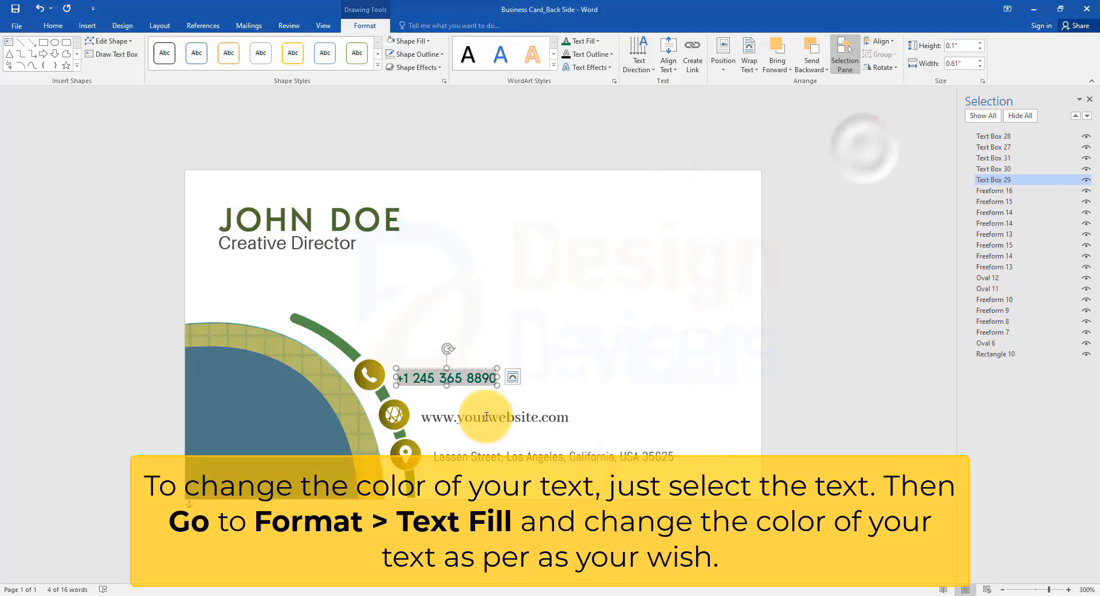
Step: Give the website line a custom dark green text fill and deselect the text
{"action": "triple_click", "coordinate": [516, 418]}
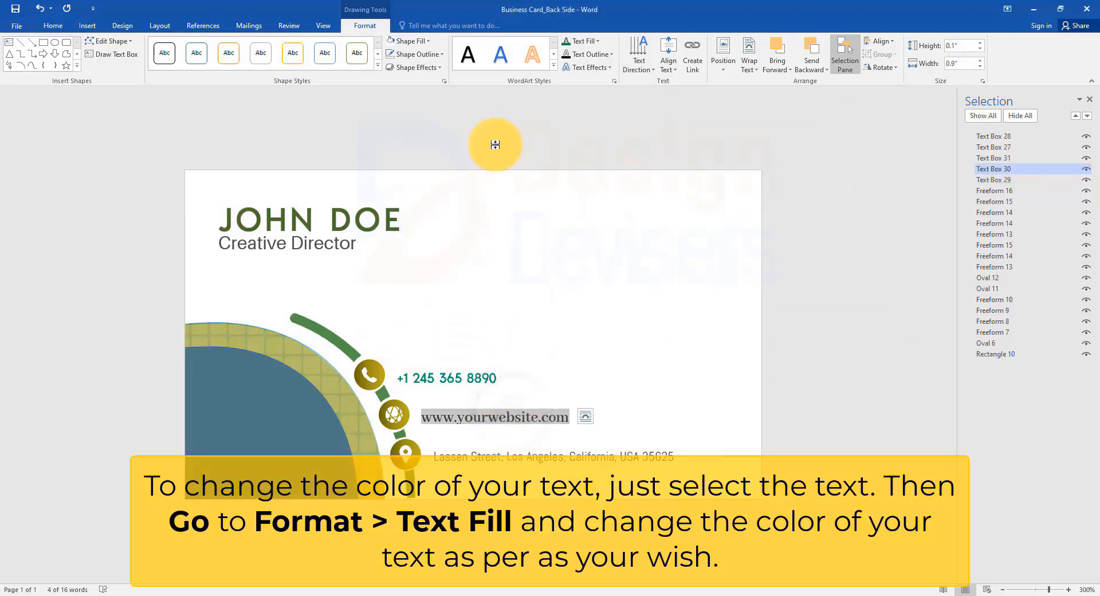
{"action": "left_click", "coordinate": [590, 42]}
{"action": "left_click", "coordinate": [624, 194]}
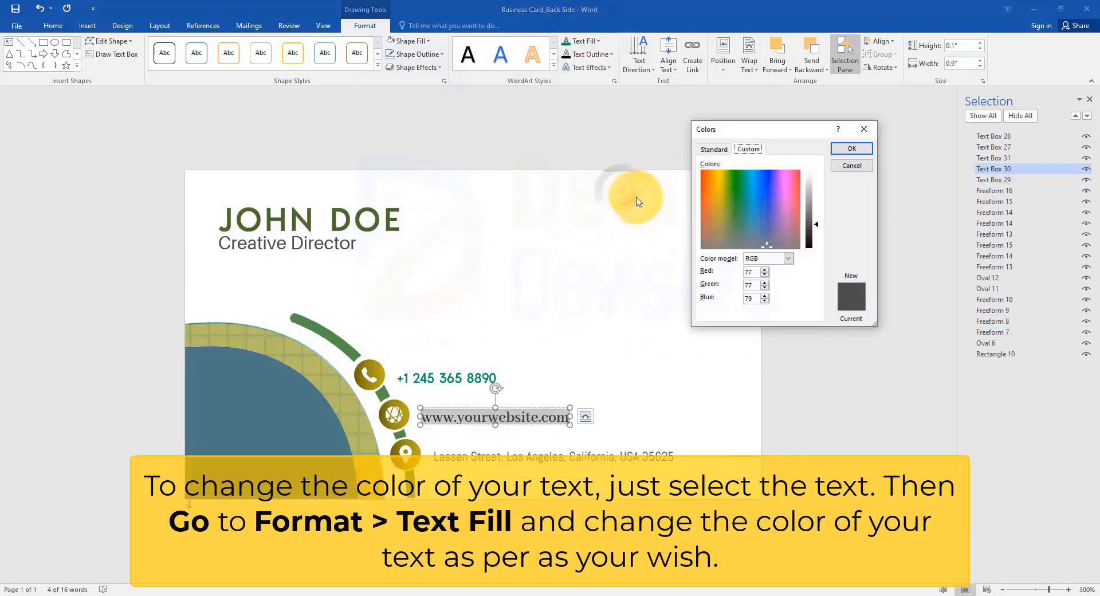
{"action": "left_click_drag", "start_coordinate": [755, 201], "coordinate": [733, 182]}
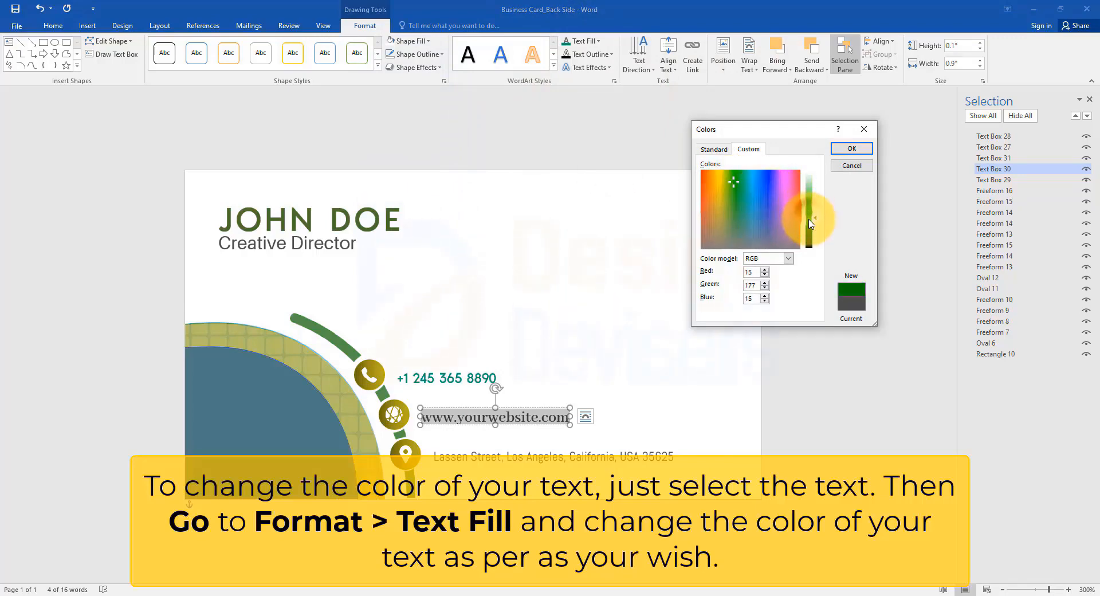
{"action": "left_click", "coordinate": [853, 148]}
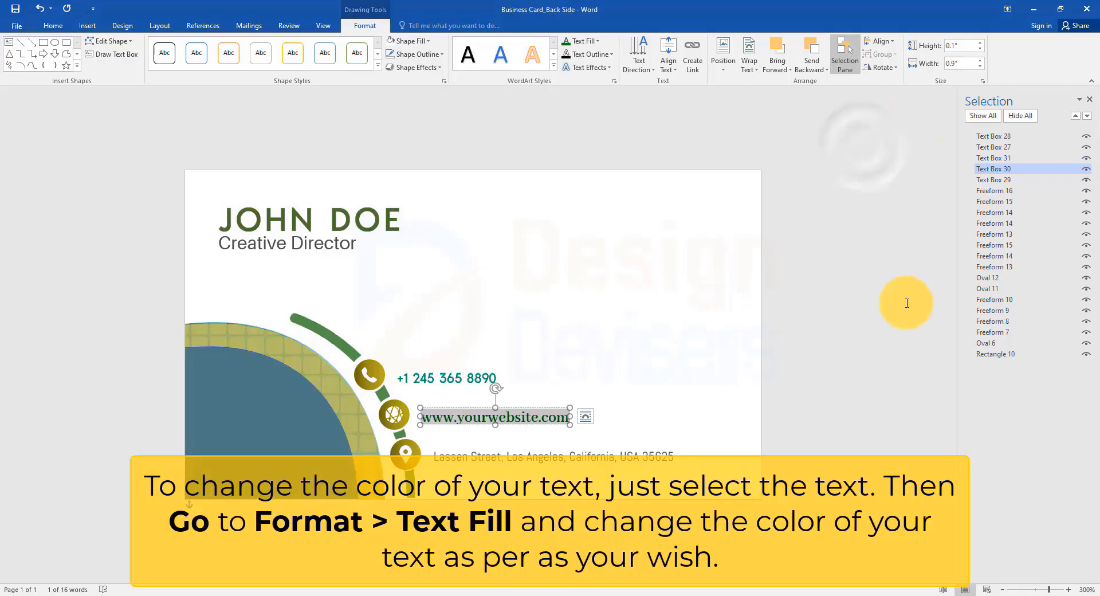
{"action": "left_click", "coordinate": [907, 303]}
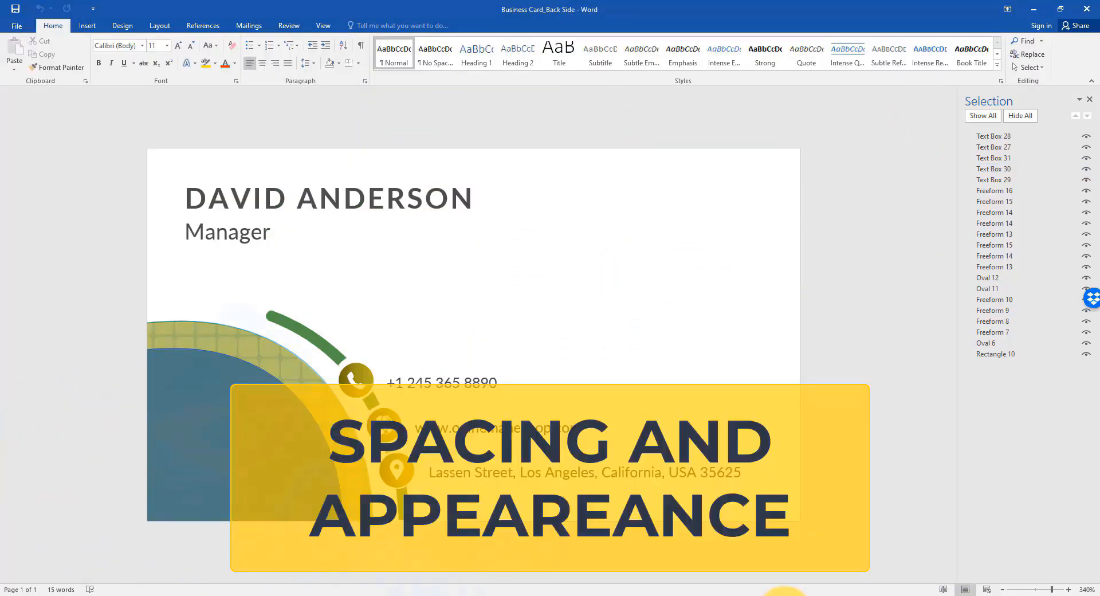
Step: Set the character spacing of the business card's name line to Normal
{"action": "left_click_drag", "start_coordinate": [466, 197], "coordinate": [189, 198]}
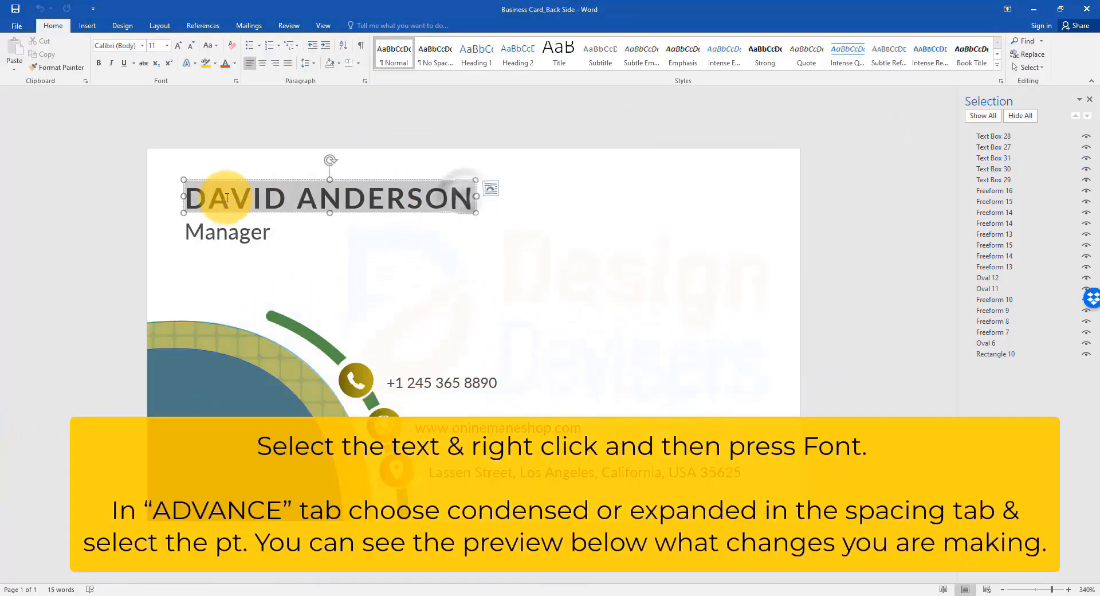
{"action": "right_click", "coordinate": [446, 202]}
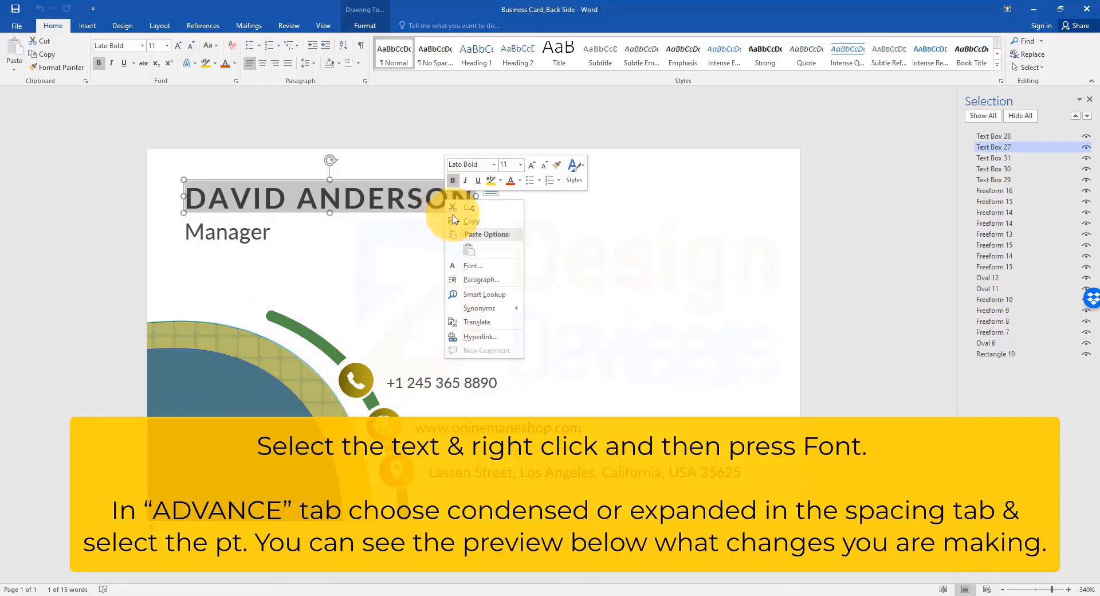
{"action": "left_click", "coordinate": [478, 266]}
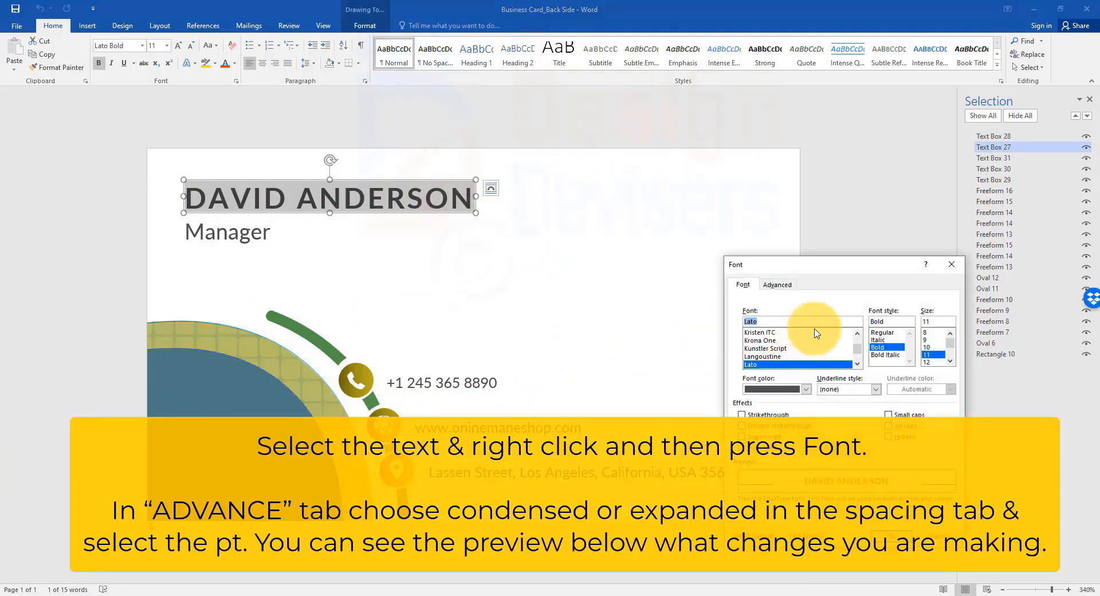
{"action": "left_click", "coordinate": [777, 284]}
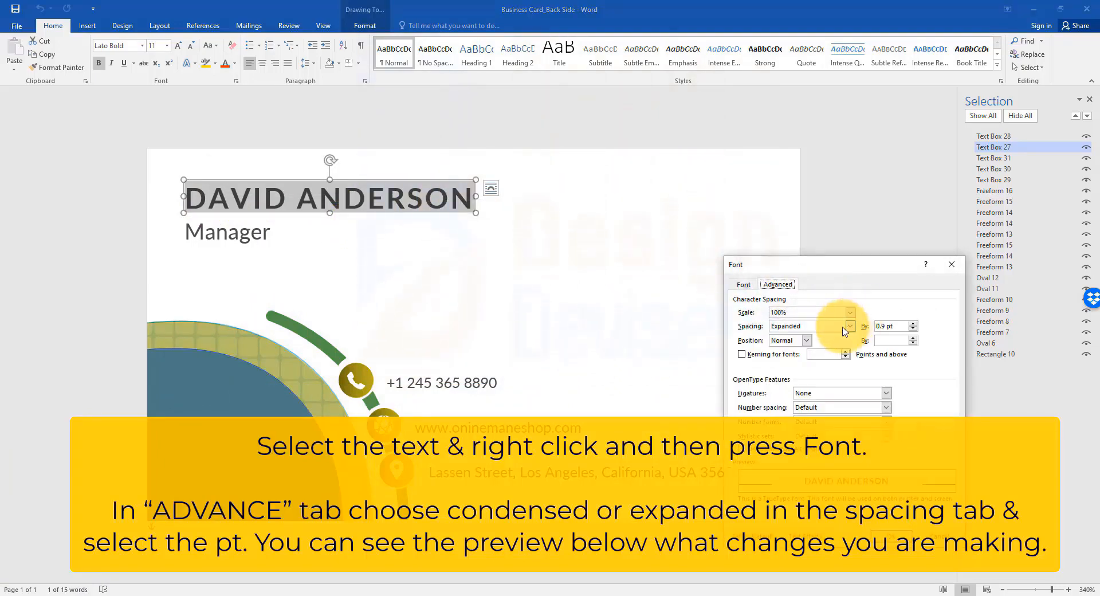
{"action": "left_click", "coordinate": [813, 336]}
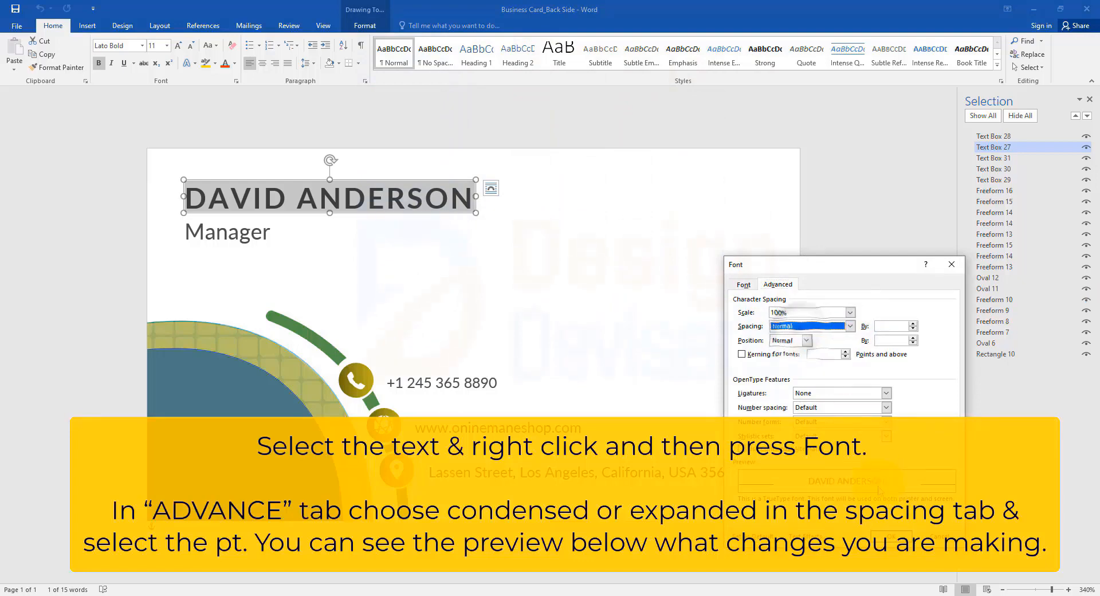
{"action": "key", "text": "Return"}
Step: Set the name line's character spacing to Expanded by 1.7 pt
{"action": "right_click", "coordinate": [394, 197]}
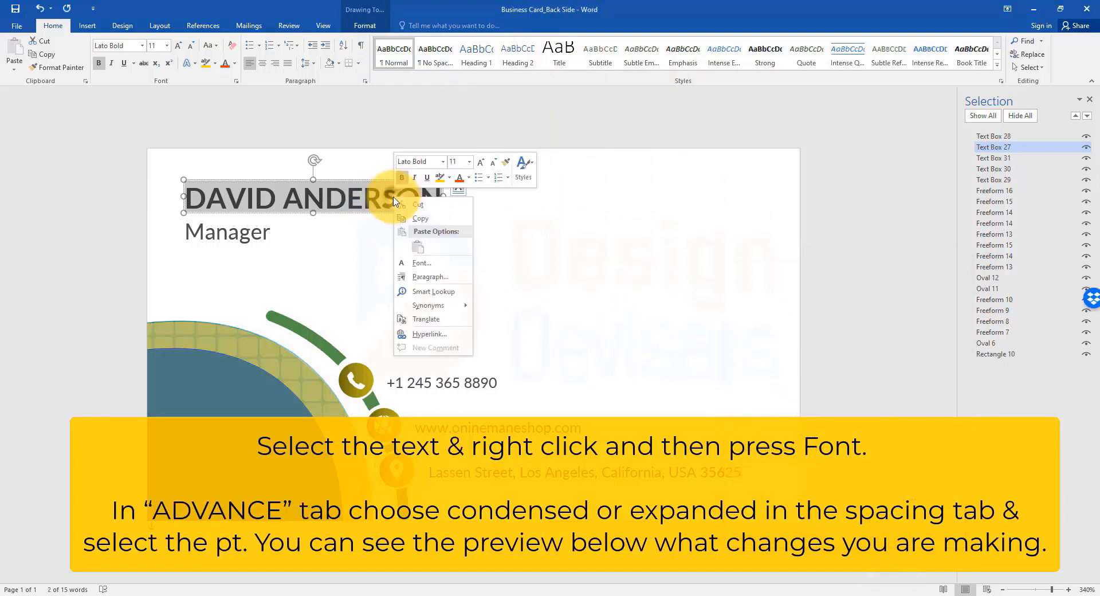
{"action": "left_click", "coordinate": [421, 262]}
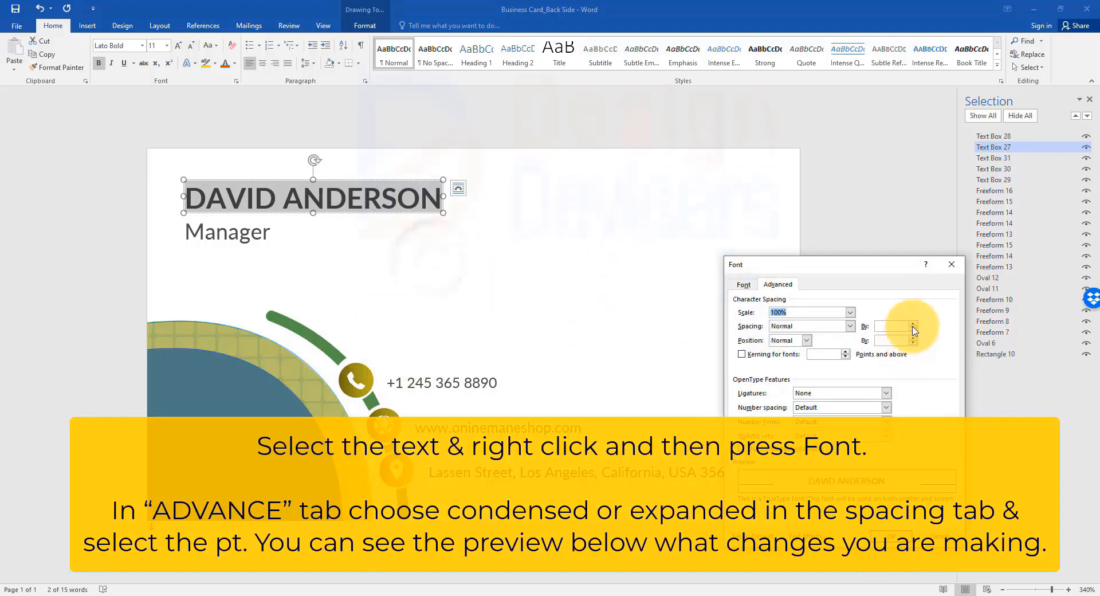
{"action": "left_click", "coordinate": [847, 326]}
{"action": "left_click", "coordinate": [825, 342]}
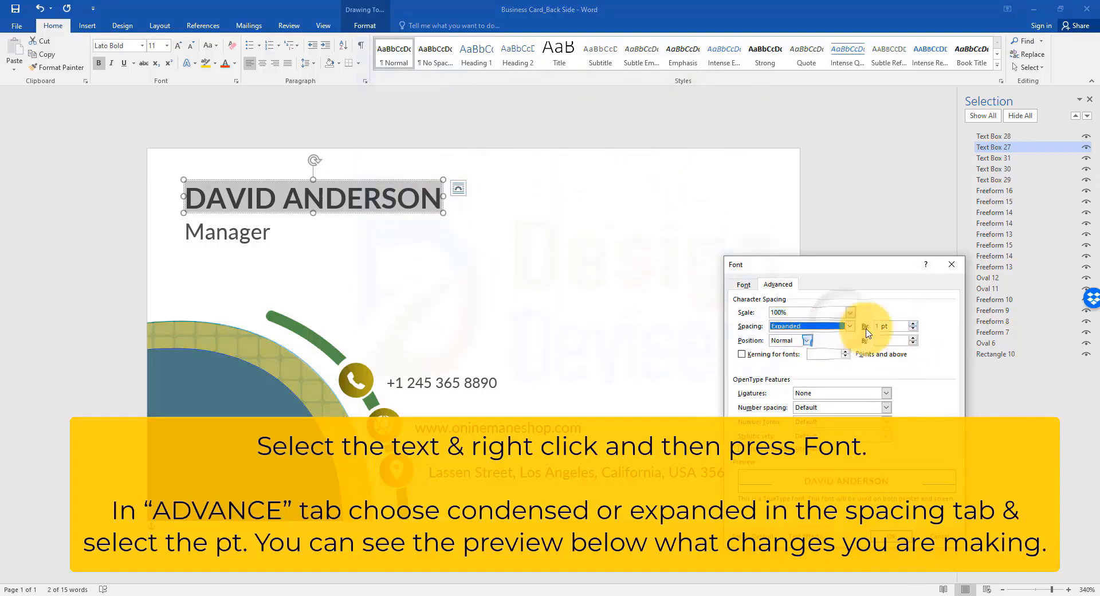
{"action": "left_click", "coordinate": [912, 324]}
{"action": "left_click", "coordinate": [912, 324]}
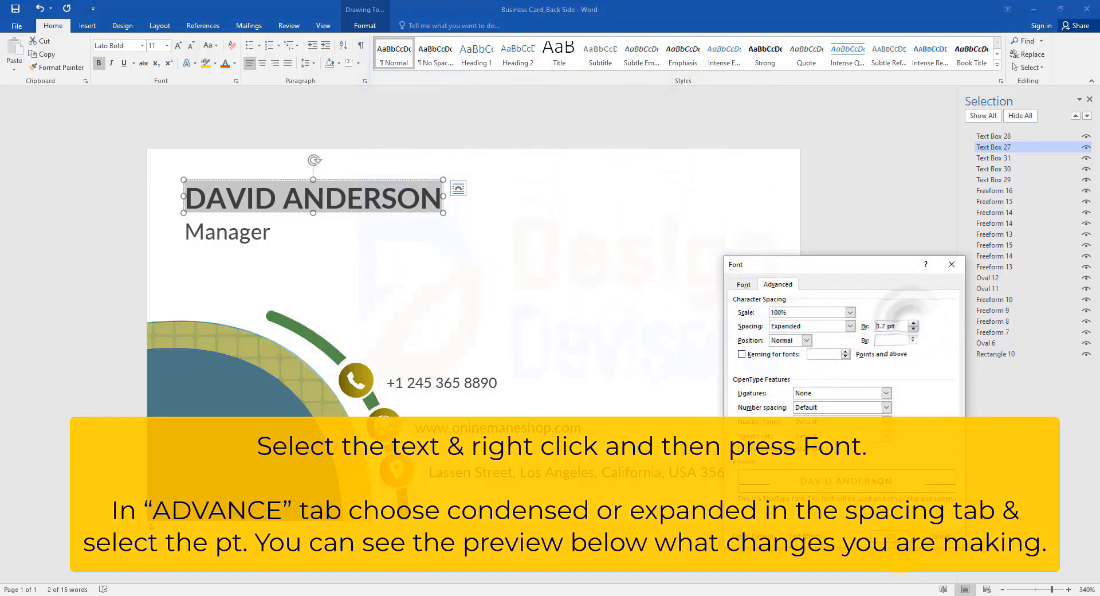
{"action": "key", "text": "Return"}
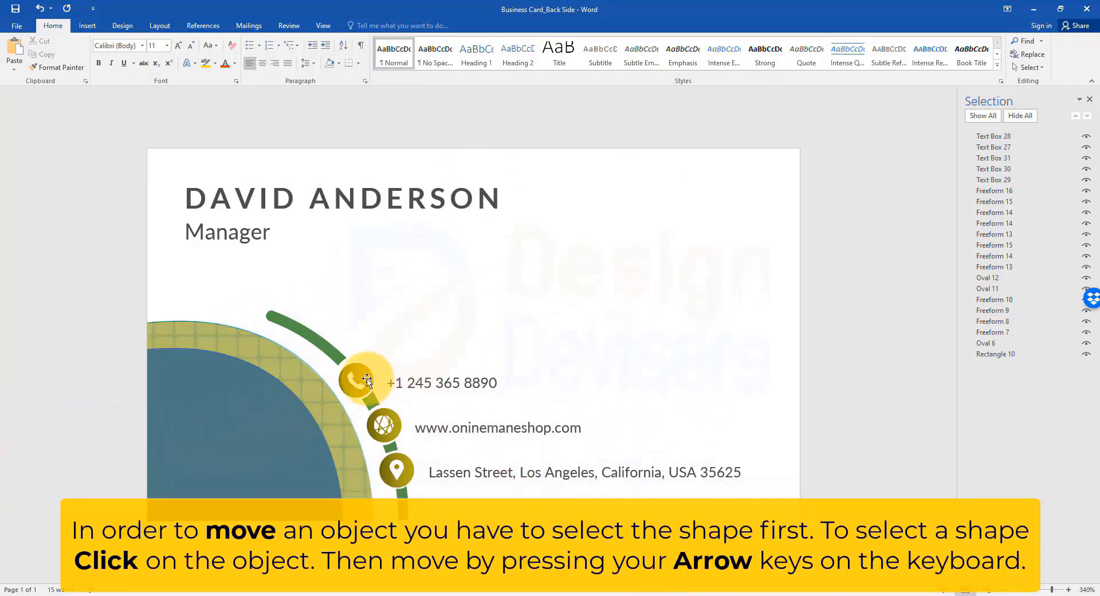
Step: Nudge the phone icon circle, the globe icon circle, the upper green arc and the large blue curved shape slightly, one at a time
{"action": "mouse_move", "coordinate": [361, 380]}
{"action": "left_mouse_down"}
{"action": "mouse_move", "coordinate": [646, 262]}
{"action": "mouse_move", "coordinate": [363, 381]}
{"action": "left_mouse_up"}
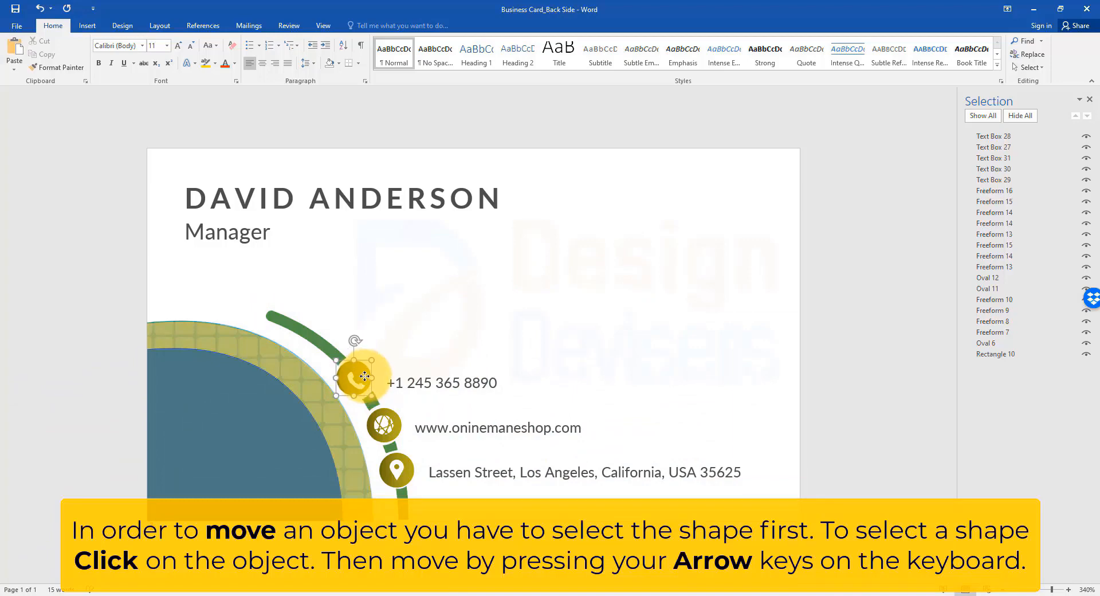
{"action": "mouse_move", "coordinate": [397, 425]}
{"action": "left_mouse_down"}
{"action": "mouse_move", "coordinate": [548, 318]}
{"action": "mouse_move", "coordinate": [392, 442]}
{"action": "mouse_move", "coordinate": [398, 425]}
{"action": "left_mouse_up"}
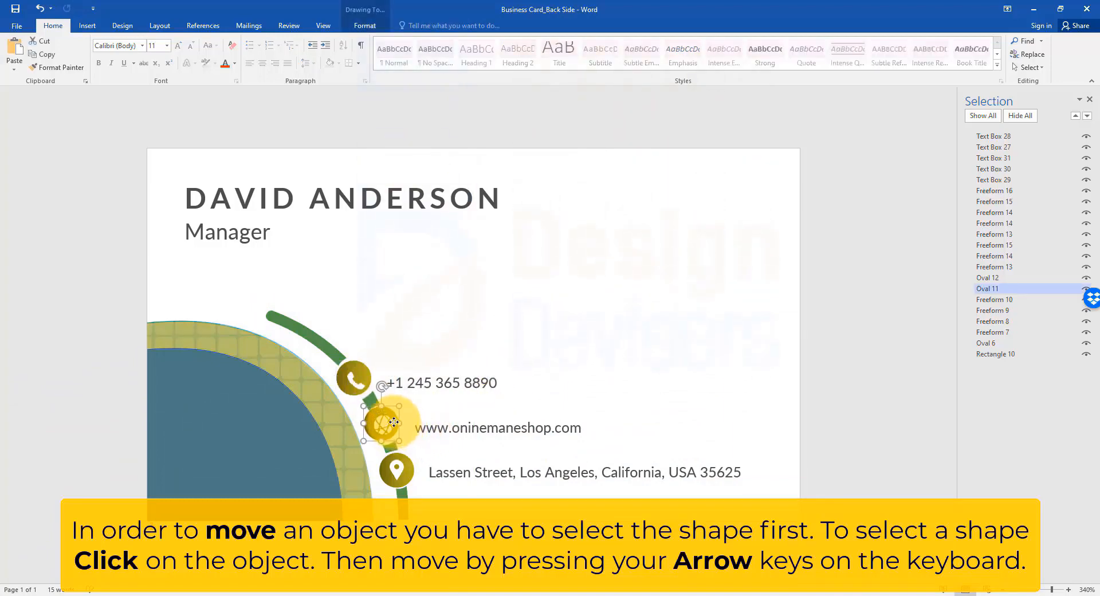
{"action": "mouse_move", "coordinate": [312, 321]}
{"action": "left_mouse_down"}
{"action": "mouse_move", "coordinate": [405, 272]}
{"action": "mouse_move", "coordinate": [298, 332]}
{"action": "left_mouse_up"}
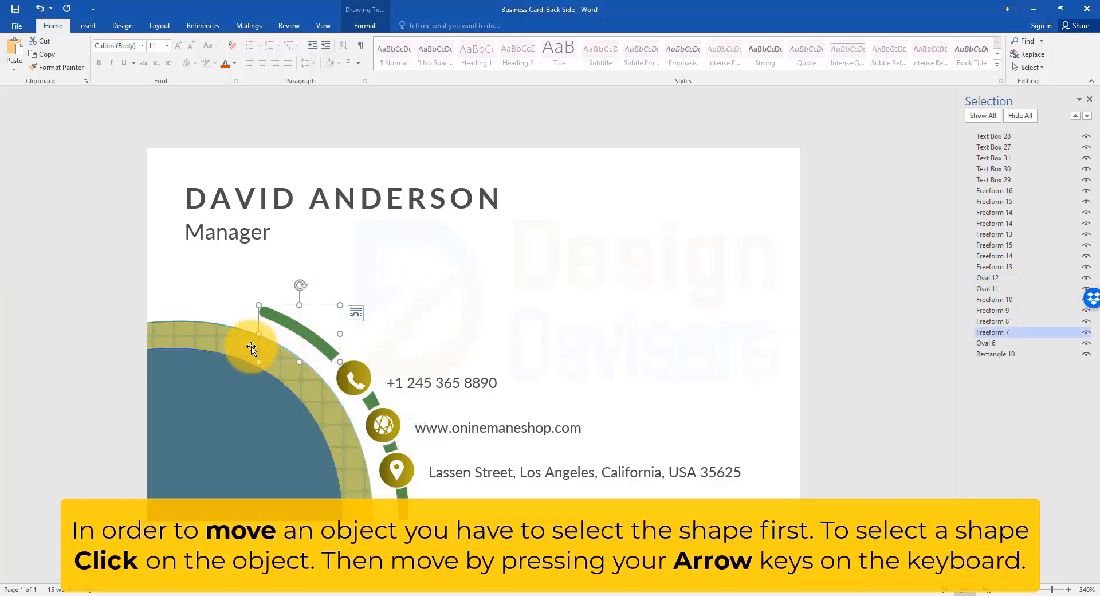
{"action": "mouse_move", "coordinate": [245, 459]}
{"action": "left_mouse_down"}
{"action": "mouse_move", "coordinate": [652, 288]}
{"action": "mouse_move", "coordinate": [265, 461]}
{"action": "mouse_move", "coordinate": [277, 430]}
{"action": "mouse_move", "coordinate": [241, 457]}
{"action": "left_mouse_up"}
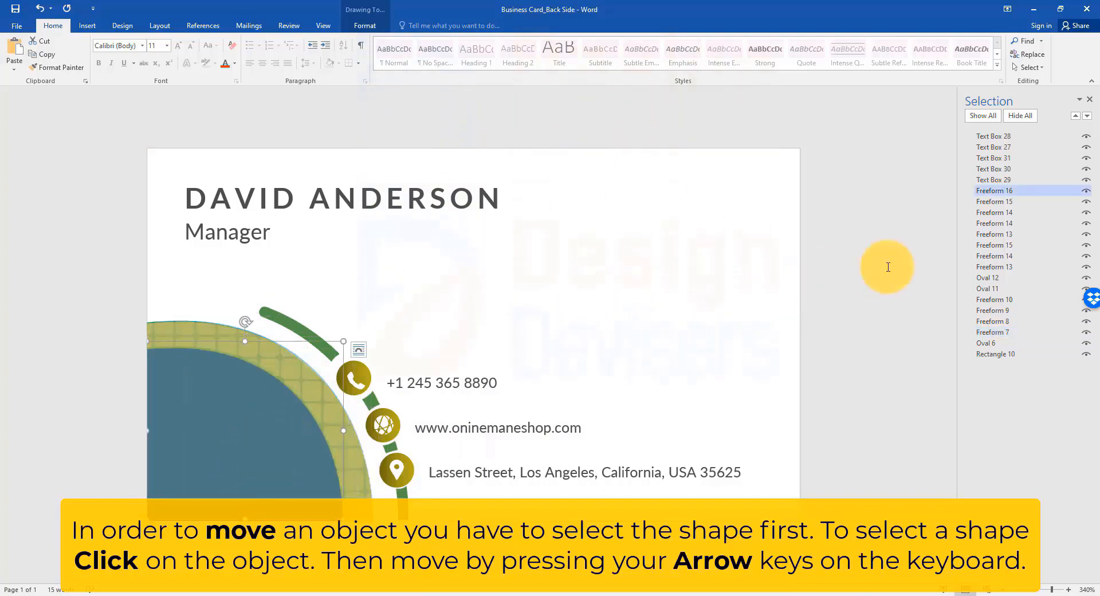
{"action": "left_click", "coordinate": [888, 267]}
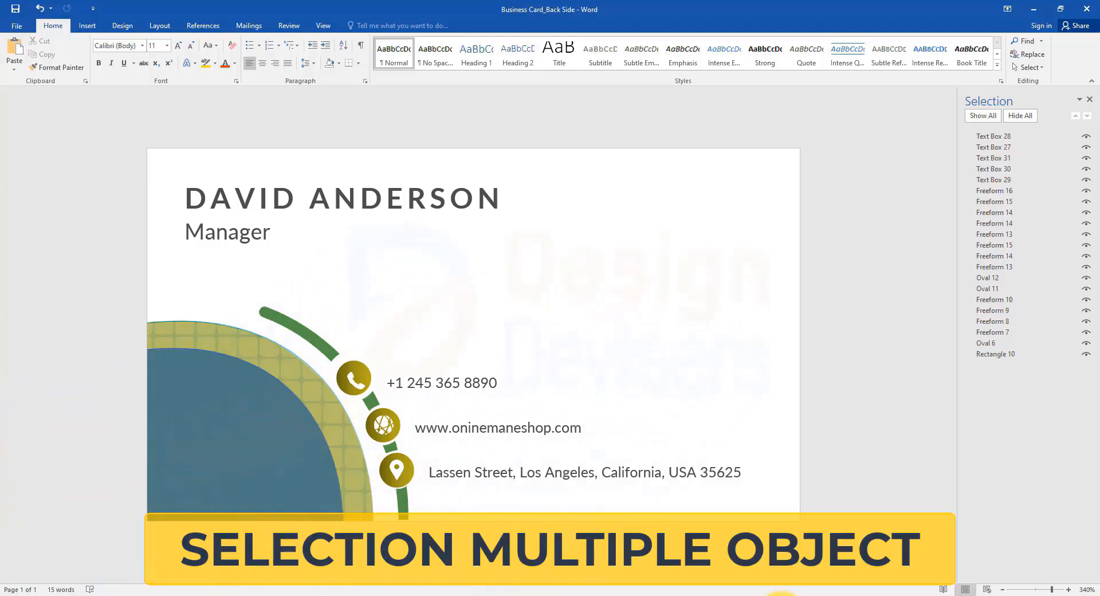
Step: Select the address, website, phone number and name text boxes together, and clear the selection
{"action": "left_click", "coordinate": [458, 473]}
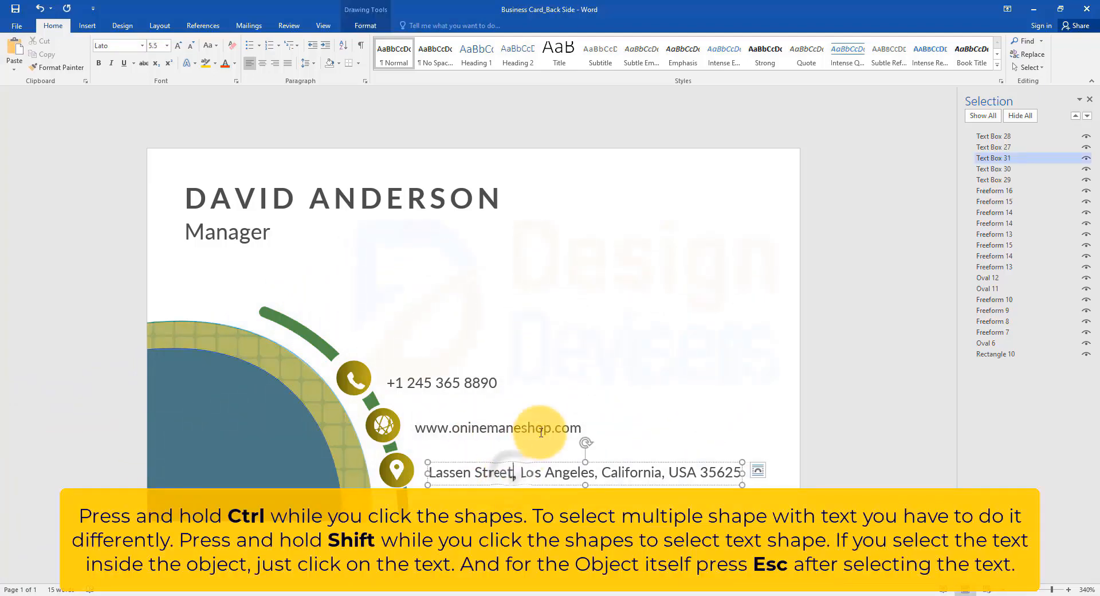
{"action": "left_click", "coordinate": [544, 426], "text": "shift"}
{"action": "left_click", "coordinate": [476, 394], "text": "shift"}
{"action": "left_click", "coordinate": [437, 196], "text": "shift"}
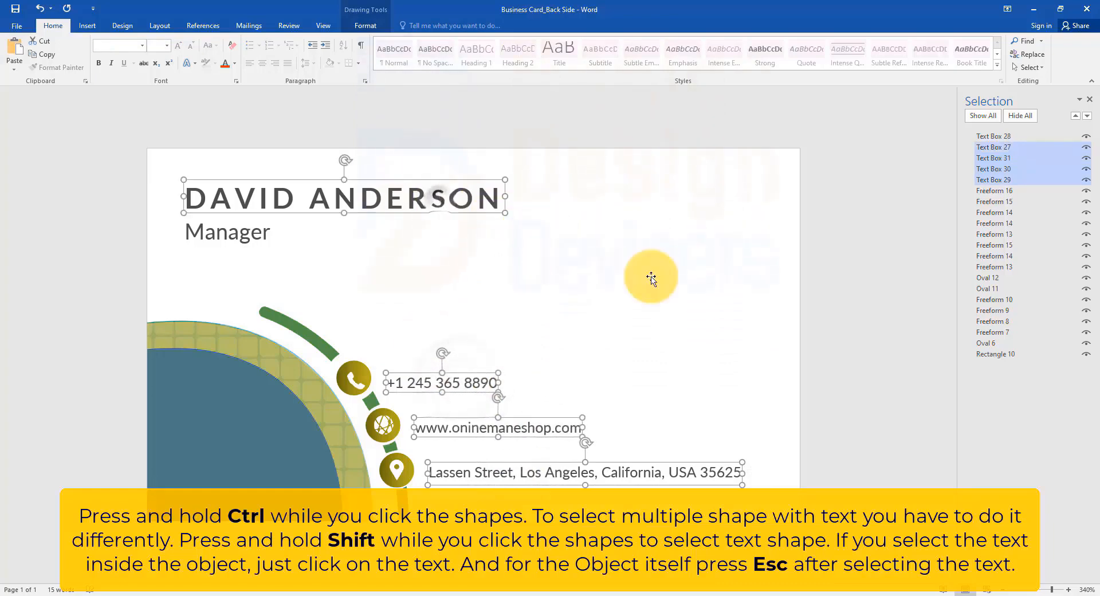
{"action": "left_click", "coordinate": [706, 312]}
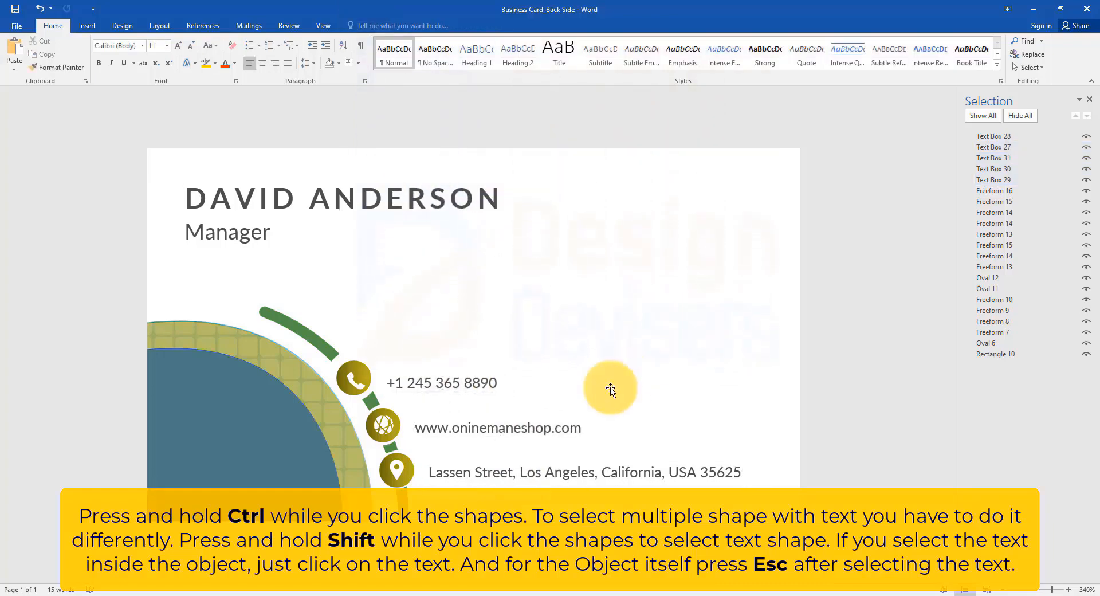
Step: Select the upper green arc, patterned yellow curve, phone icon circle, and phone number and website text boxes together, and deselect them
{"action": "left_click", "coordinate": [307, 362]}
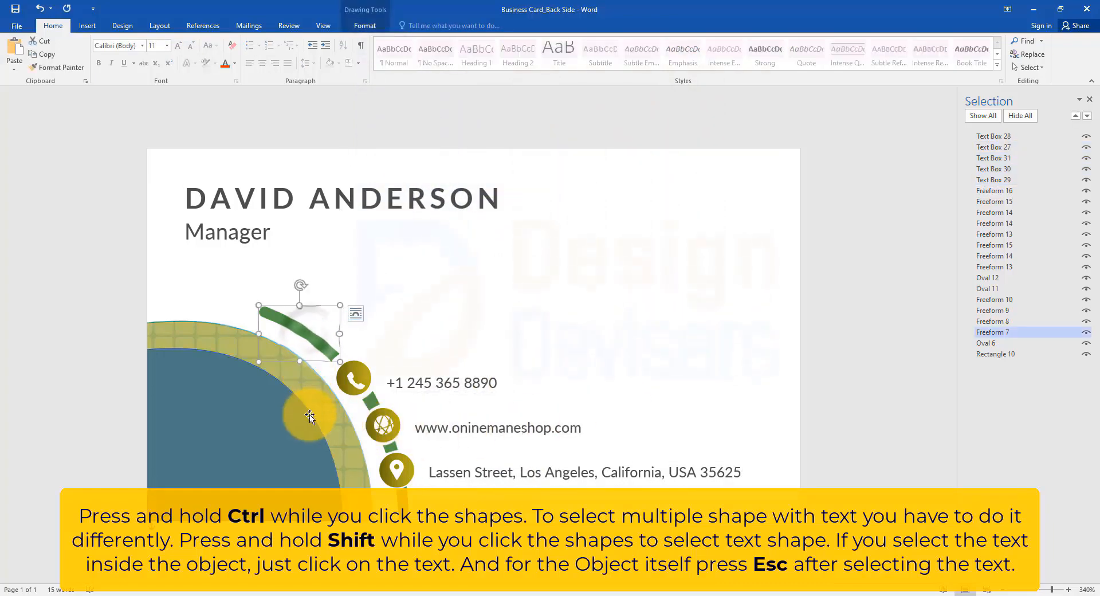
{"action": "left_click", "coordinate": [335, 389], "text": "ctrl"}
{"action": "left_click", "coordinate": [354, 378], "text": "ctrl"}
{"action": "left_click", "coordinate": [455, 380], "text": "shift"}
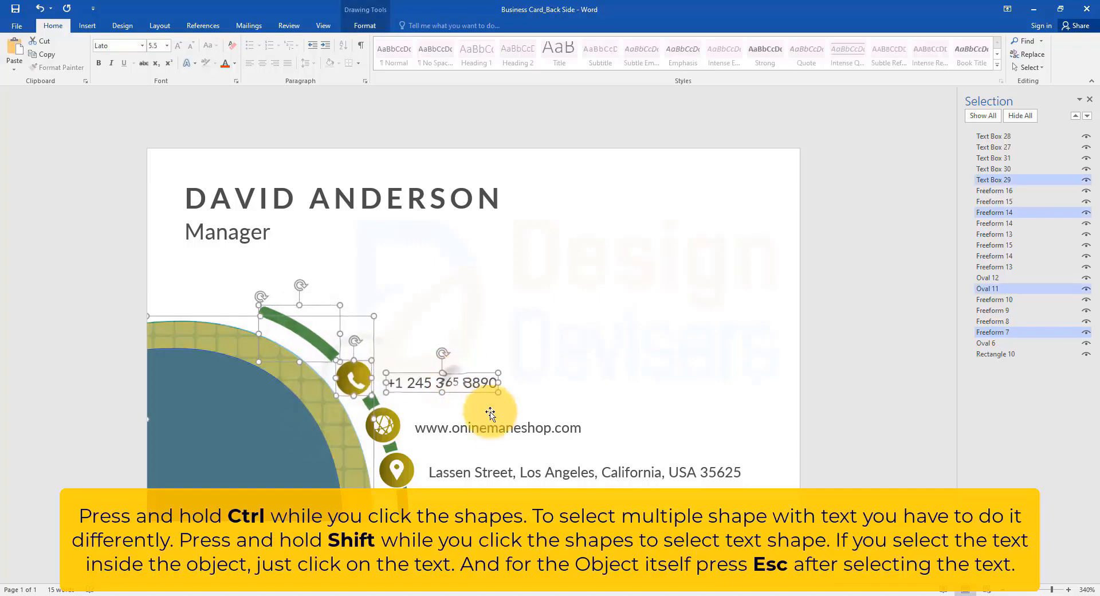
{"action": "left_click", "coordinate": [504, 426], "text": "shift"}
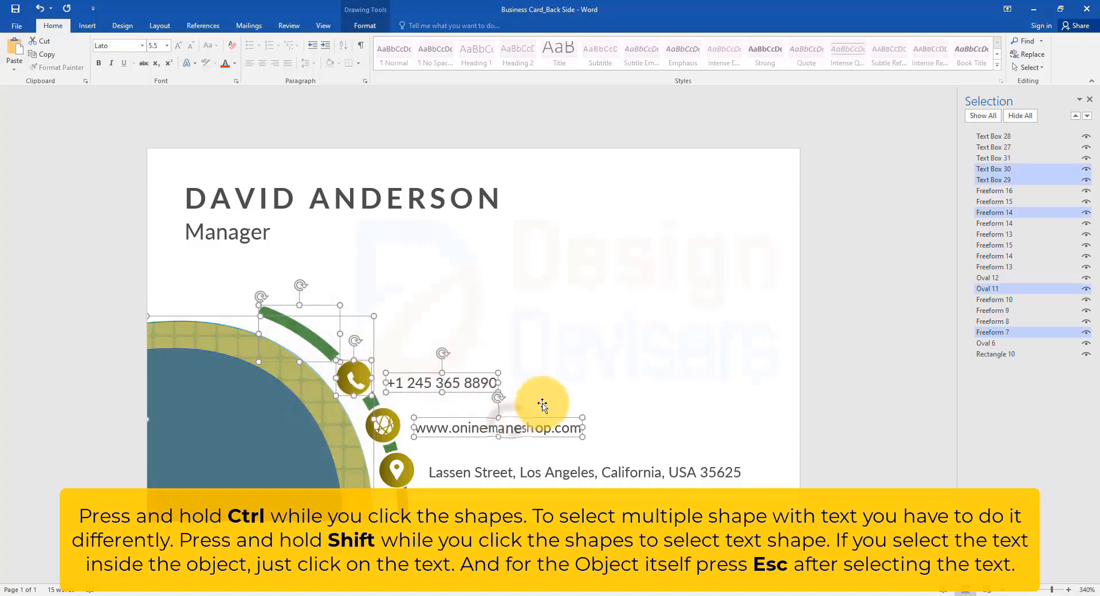
{"action": "left_click", "coordinate": [594, 374]}
Step: Select the large blue curved shape, phone icon circle, and upper and lower green arcs together
{"action": "left_click", "coordinate": [273, 459]}
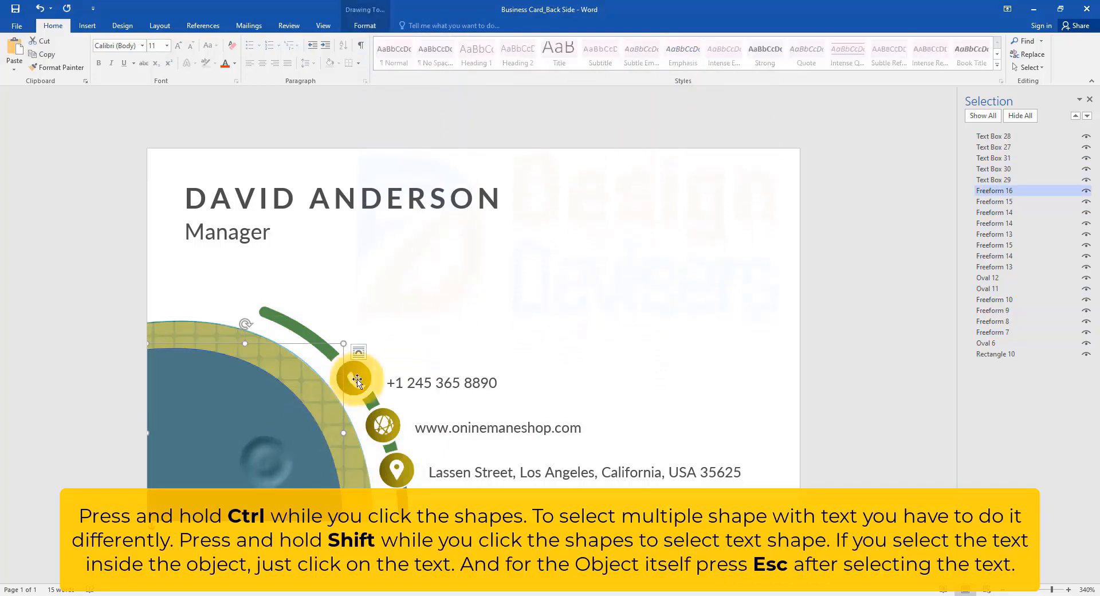
{"action": "left_click", "coordinate": [356, 377], "text": "ctrl"}
{"action": "left_click", "coordinate": [320, 335], "text": "ctrl"}
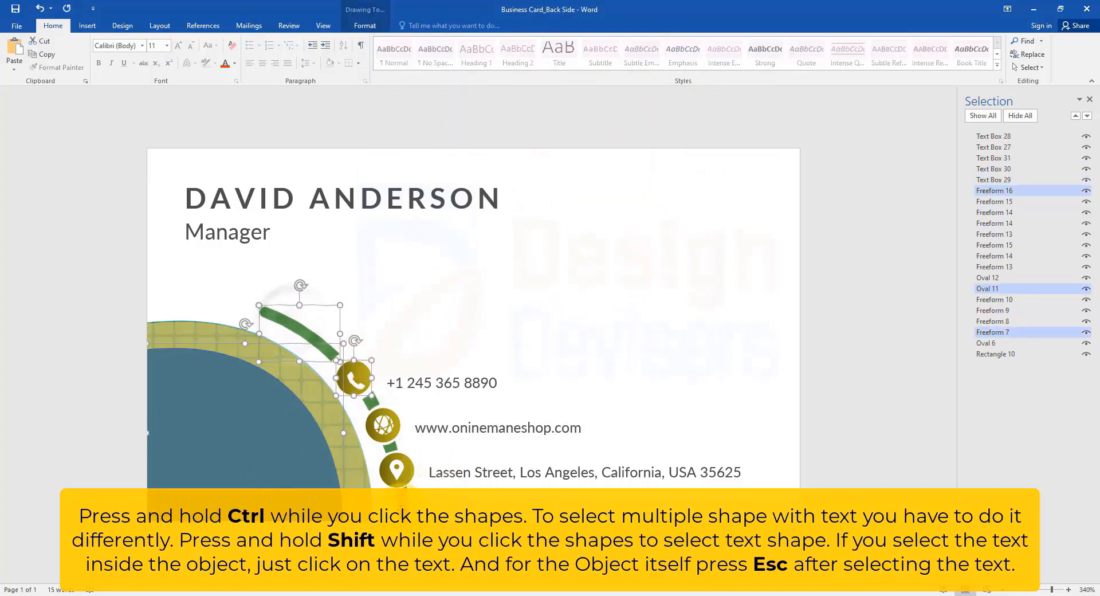
{"action": "left_click", "coordinate": [403, 505], "text": "ctrl"}
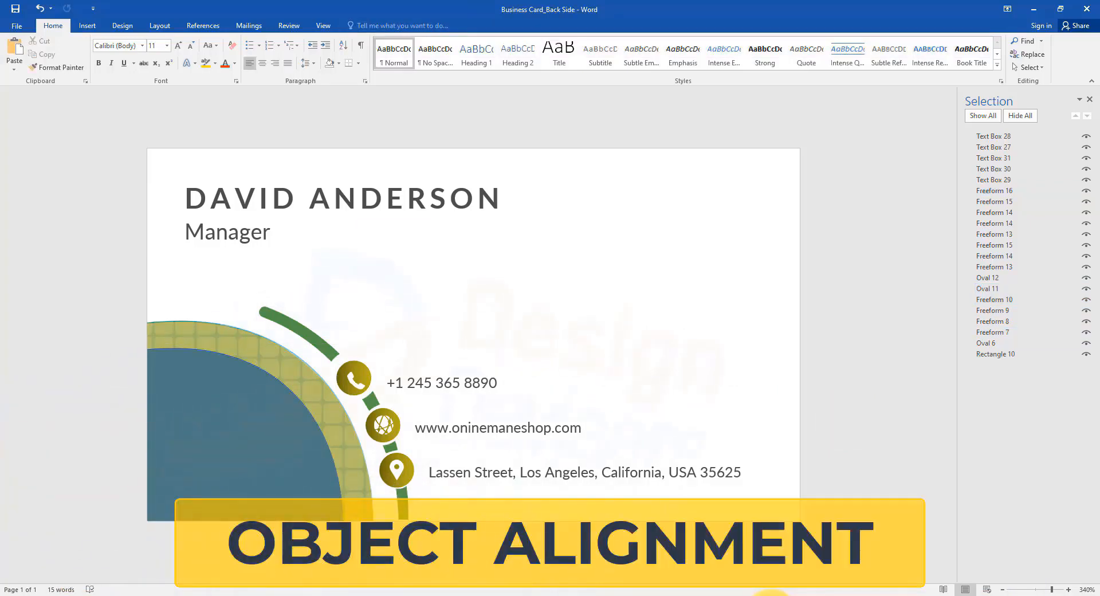
Step: Shift the Manager text box rightward beneath the name line, and apply Align Left to both text boxes
{"action": "left_click", "coordinate": [249, 229]}
{"action": "left_click_drag", "start_coordinate": [275, 225], "coordinate": [461, 225]}
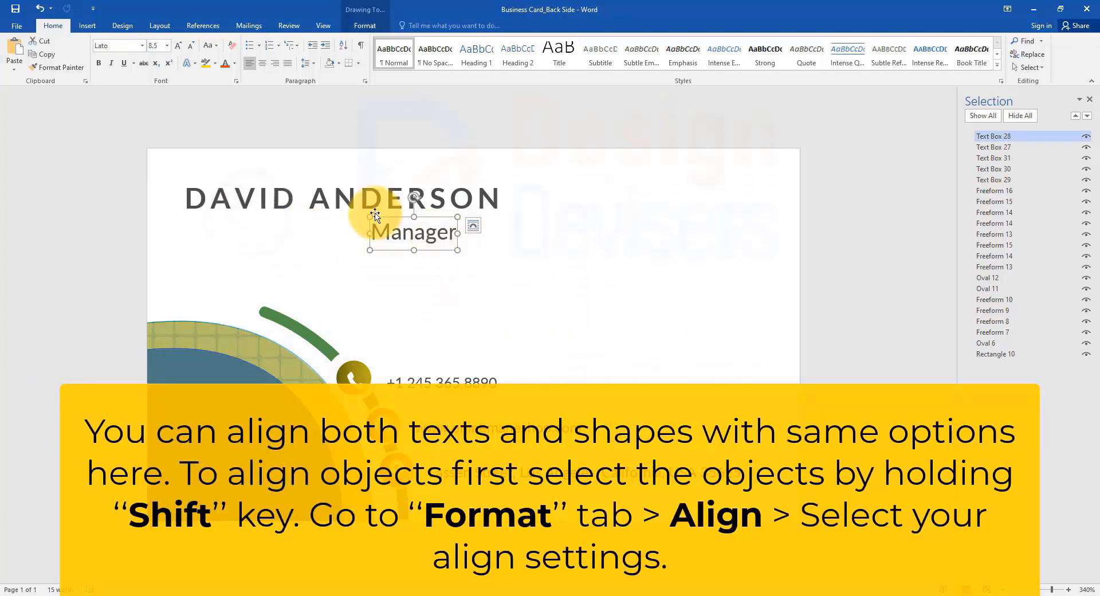
{"action": "left_click", "coordinate": [352, 201], "text": "shift"}
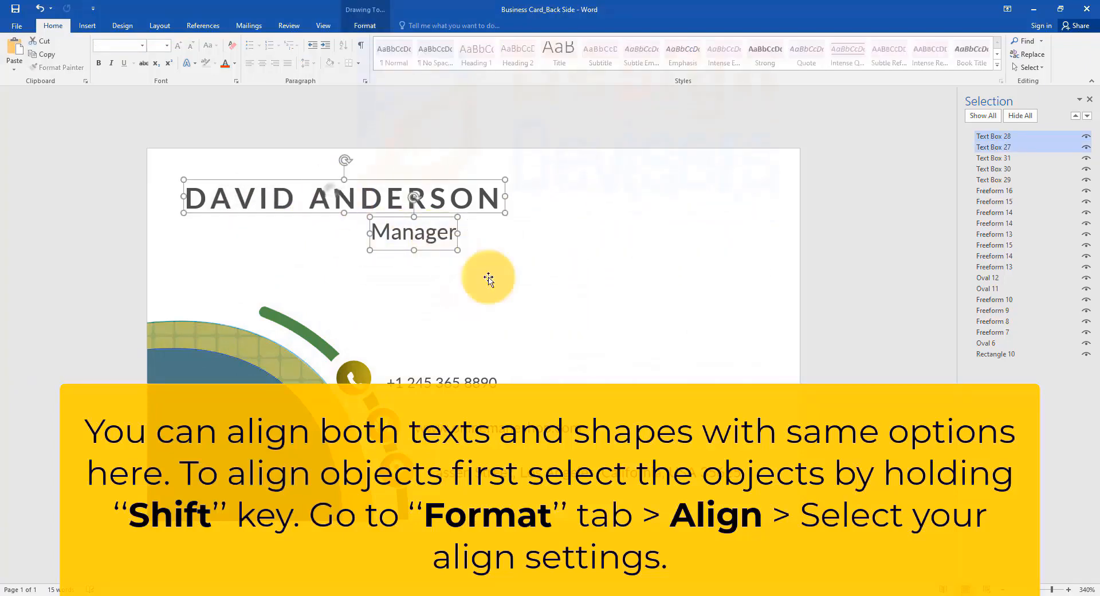
{"action": "left_click", "coordinate": [365, 25]}
{"action": "left_click", "coordinate": [877, 41]}
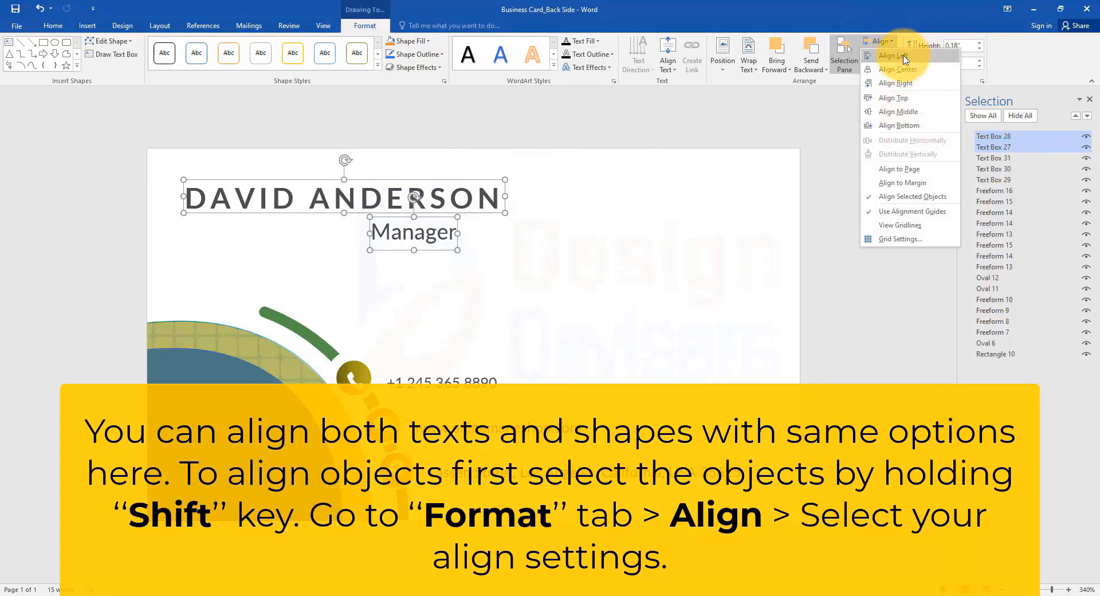
{"action": "left_click", "coordinate": [904, 59]}
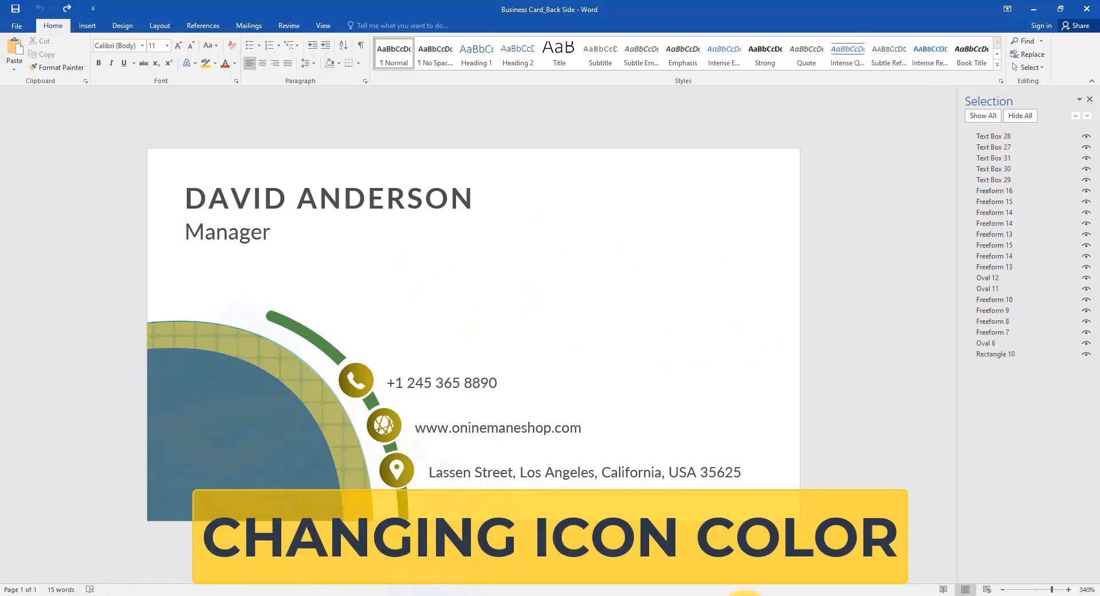
Step: Fill the phone icon with a light tint of the theme green
{"action": "left_click", "coordinate": [357, 387]}
{"action": "left_click", "coordinate": [364, 25]}
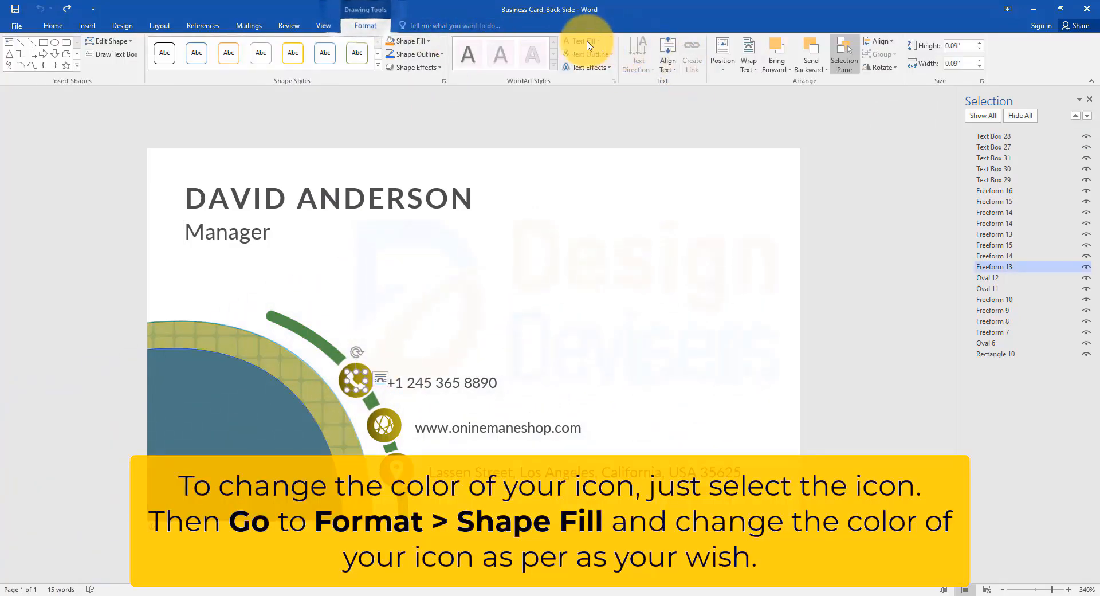
{"action": "left_click", "coordinate": [408, 41]}
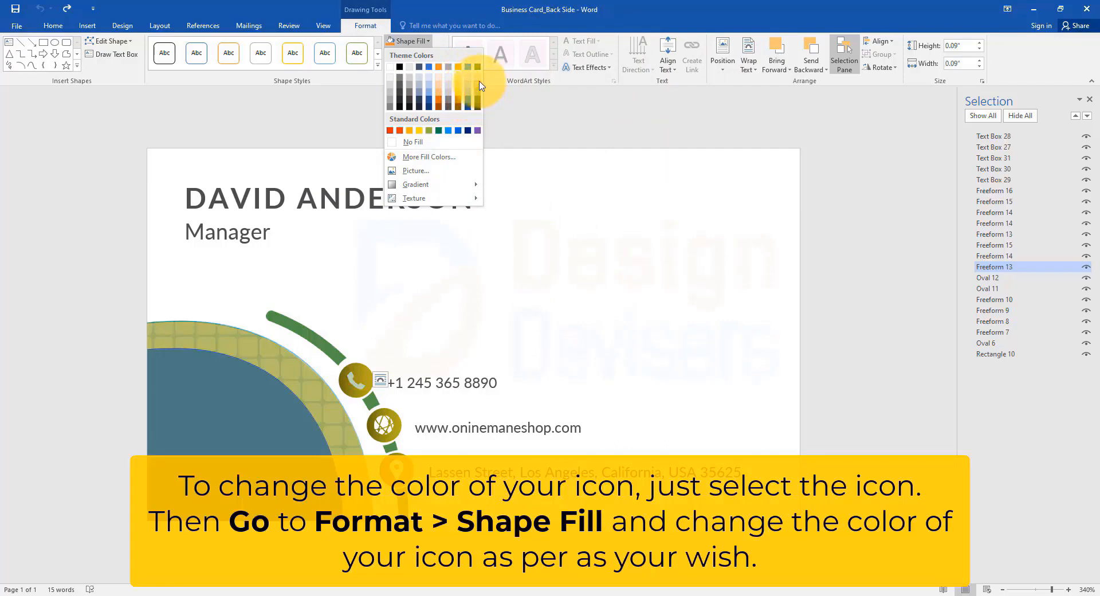
{"action": "left_click", "coordinate": [479, 86]}
Step: Fill the globe icon with a custom light purple, RGB 175, 158, 248
{"action": "left_click", "coordinate": [382, 425]}
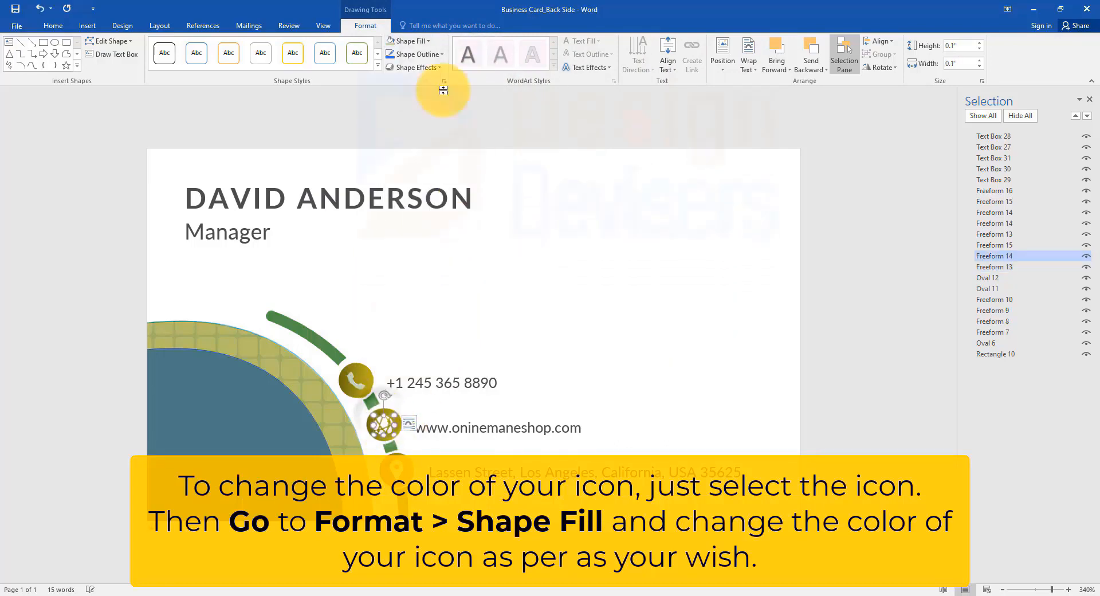
{"action": "left_click", "coordinate": [409, 41]}
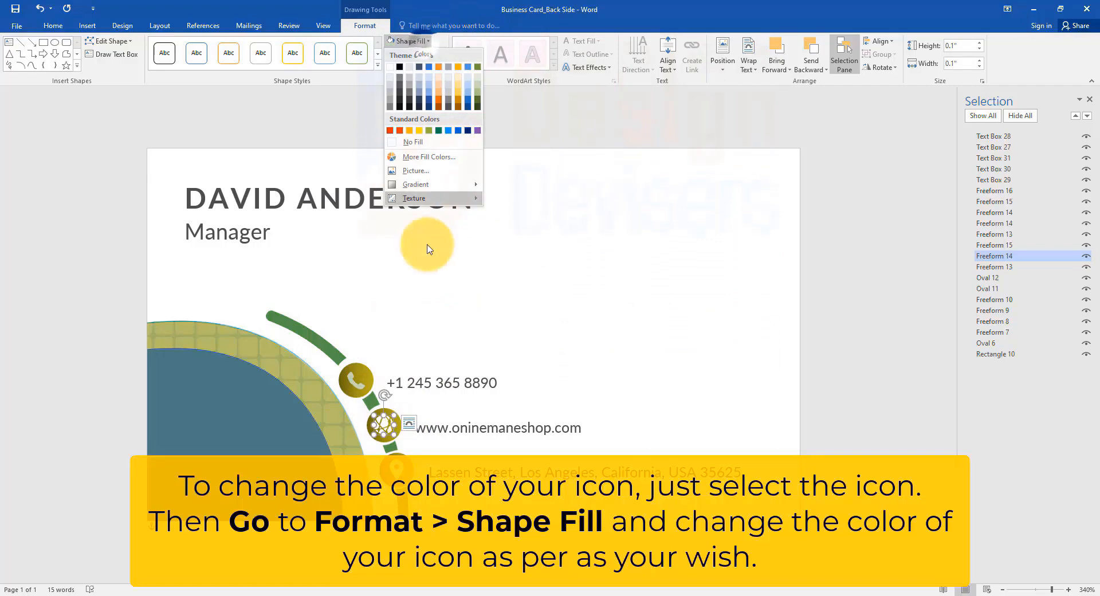
{"action": "left_click", "coordinate": [458, 157]}
{"action": "left_click", "coordinate": [748, 137]}
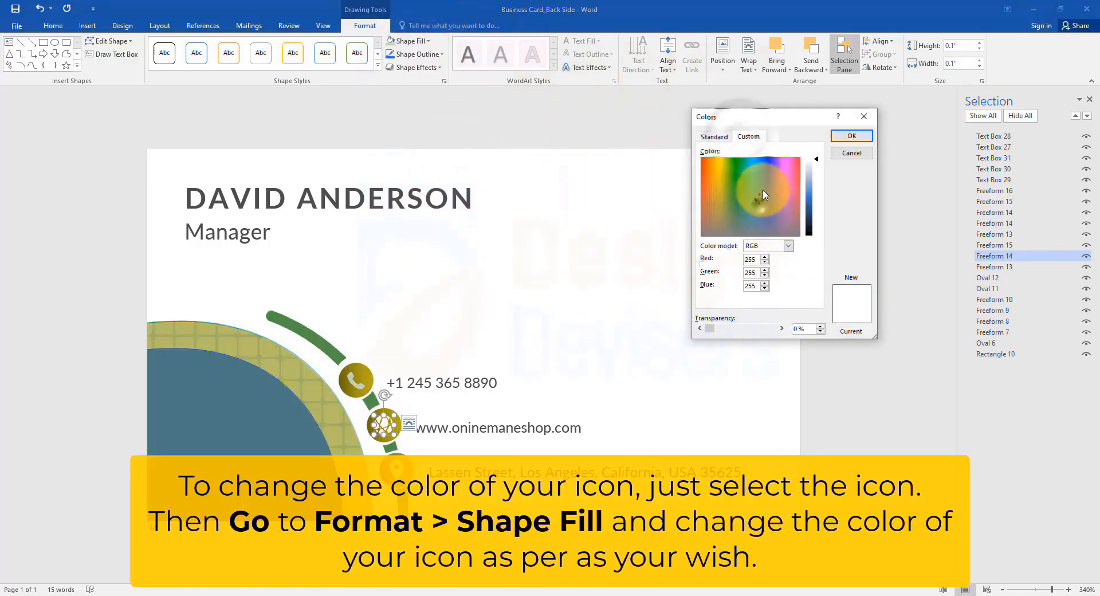
{"action": "left_click", "coordinate": [769, 166]}
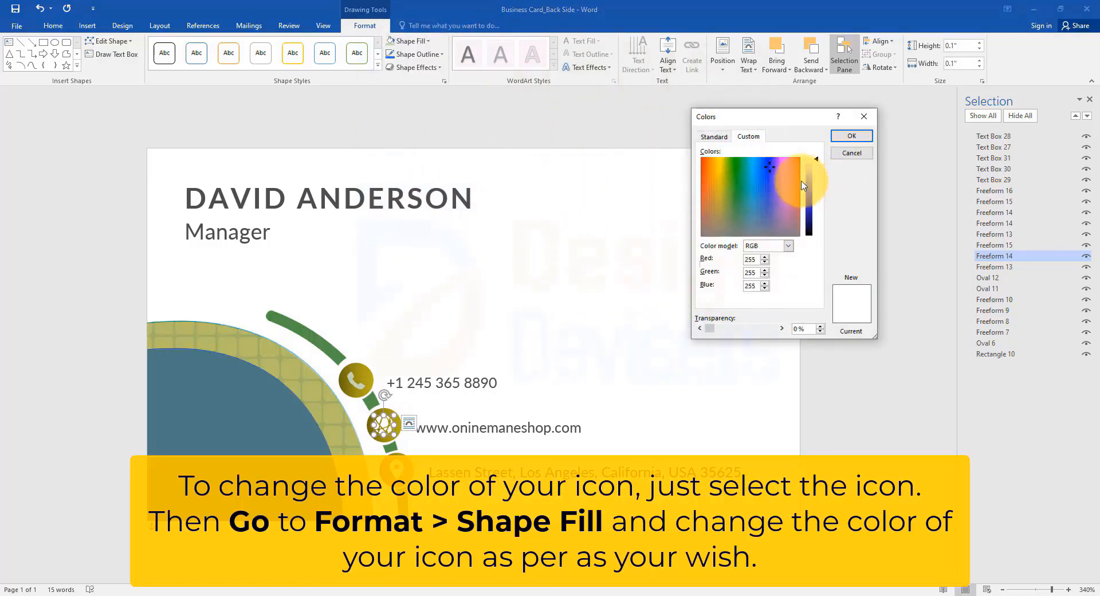
{"action": "left_click_drag", "start_coordinate": [810, 182], "coordinate": [809, 166]}
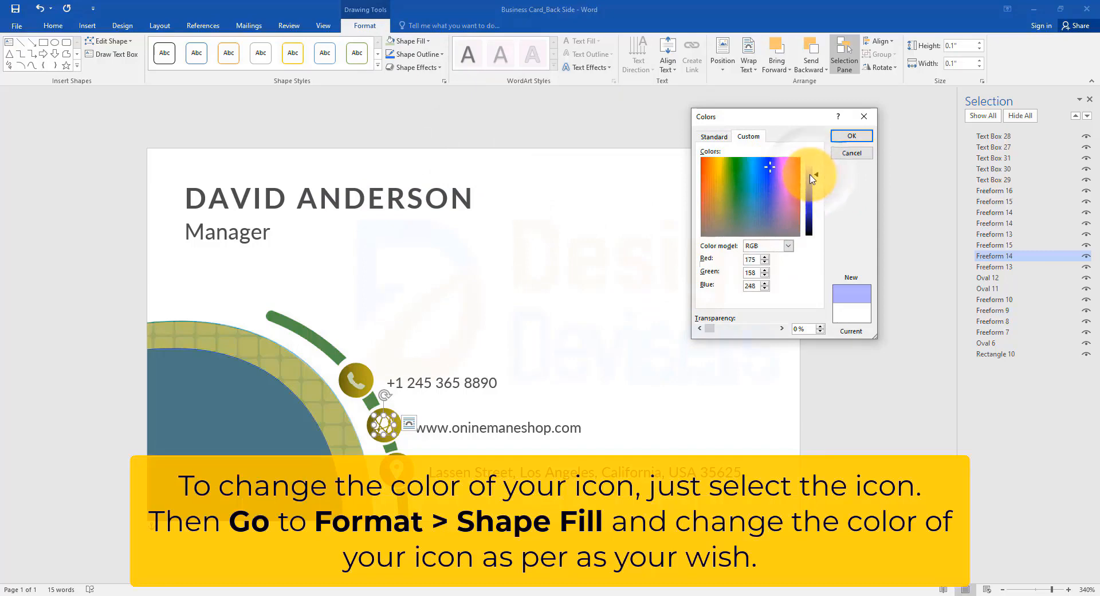
{"action": "left_click", "coordinate": [852, 136]}
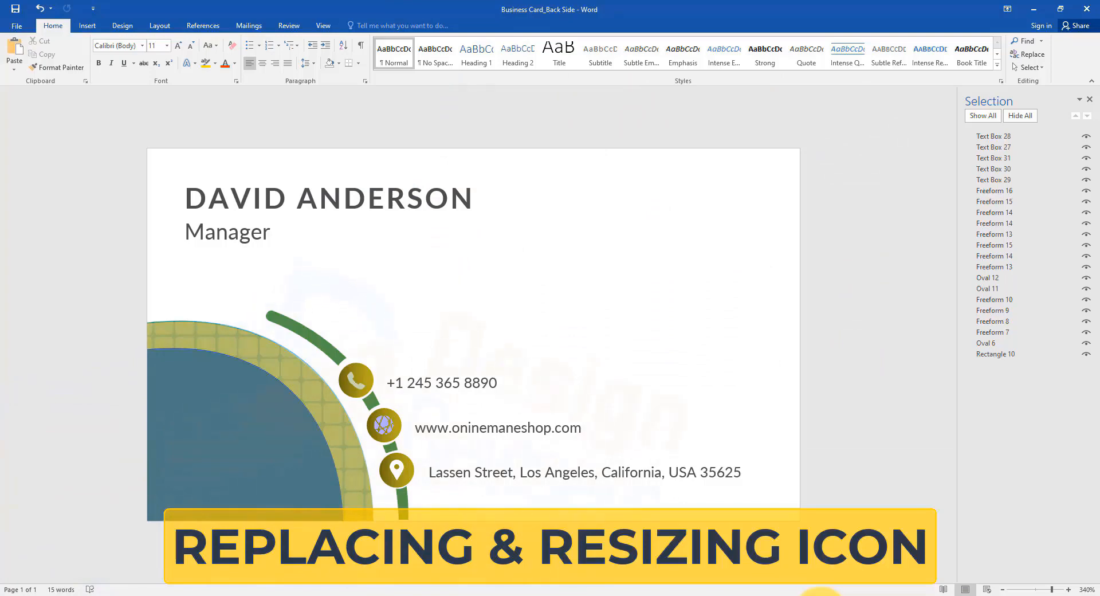
Step: Delete the globe icon and draw a rectangle about 0.11" square over its gold circle
{"action": "scroll", "coordinate": [418, 476], "scroll_direction": "up", "scroll_amount": 9}
{"action": "left_click", "coordinate": [356, 422]}
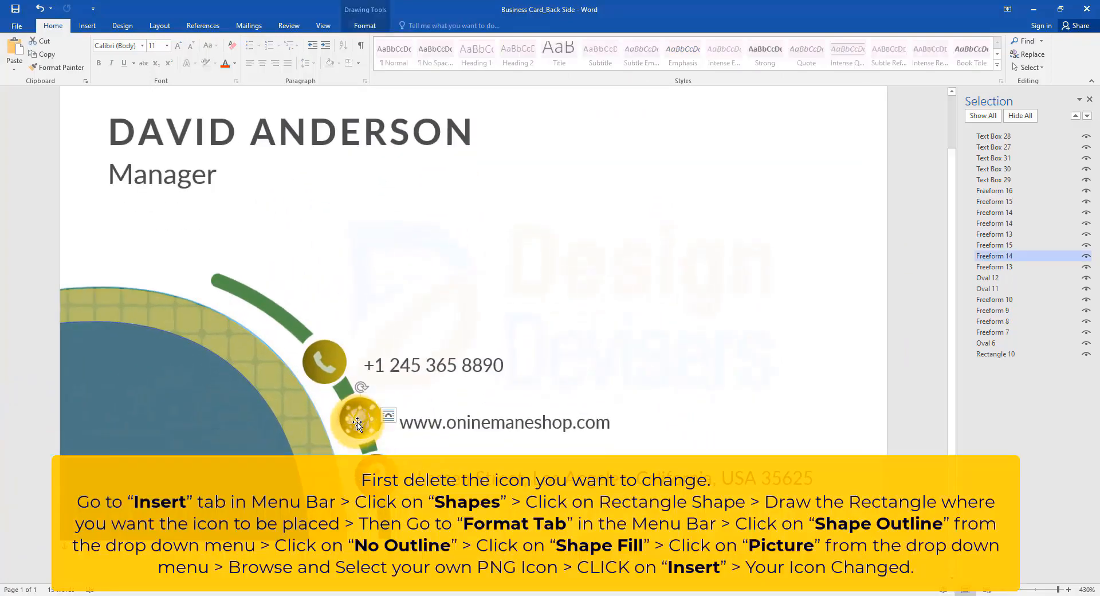
{"action": "key", "text": "Delete"}
{"action": "left_click", "coordinate": [87, 25]}
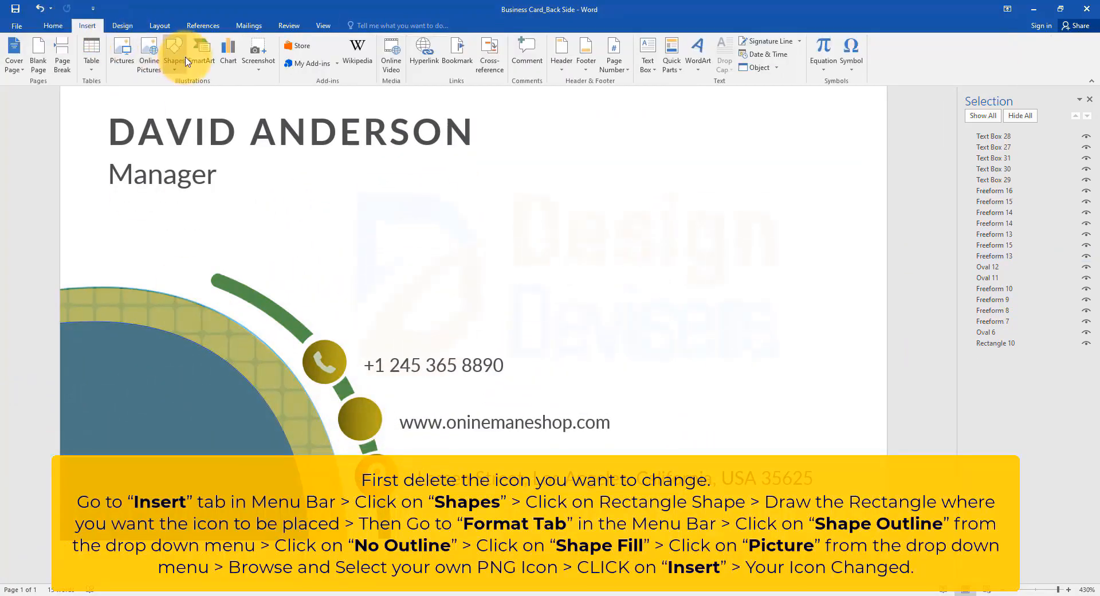
{"action": "left_click", "coordinate": [176, 69]}
{"action": "left_click", "coordinate": [198, 93]}
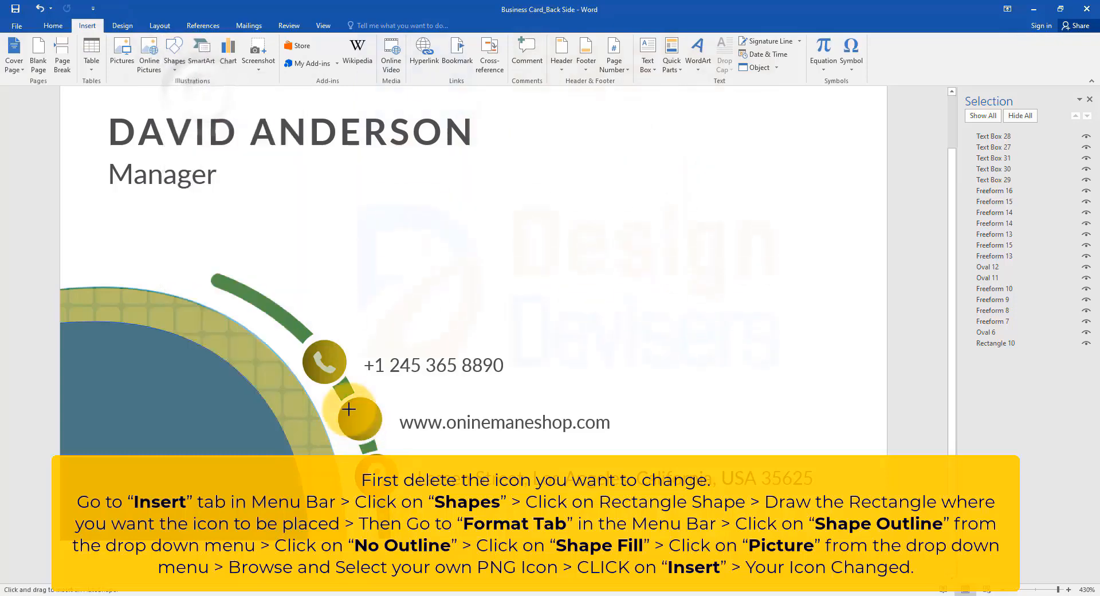
{"action": "left_click_drag", "start_coordinate": [343, 409], "coordinate": [373, 436]}
Step: Remove the small rectangle's outline and fill it with the envelope picture from the Desktop's Icon folder
{"action": "left_click", "coordinate": [415, 54]}
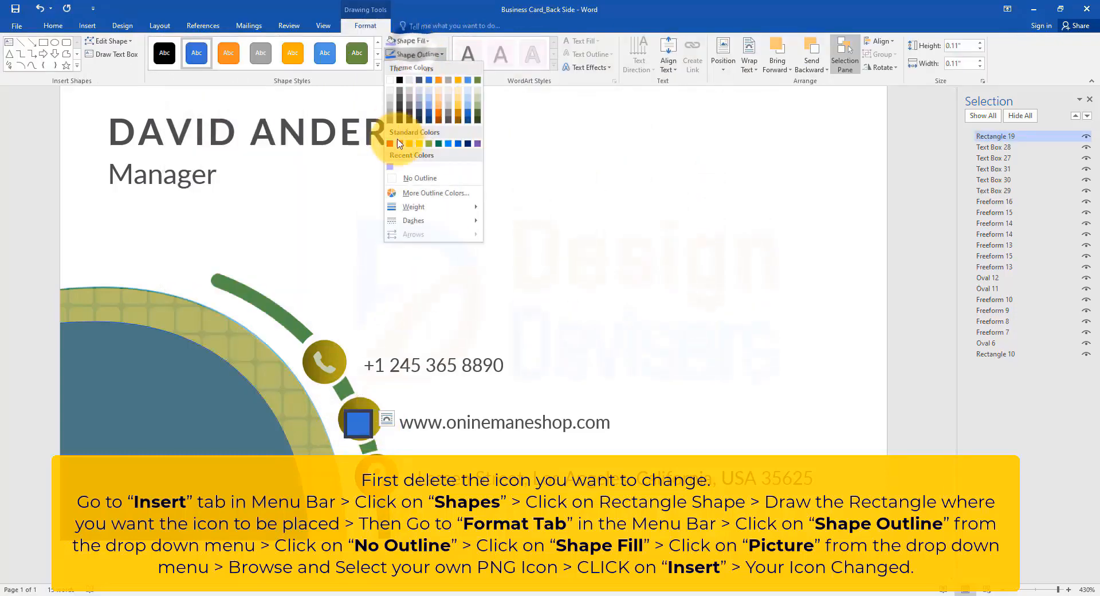
{"action": "left_click", "coordinate": [417, 179]}
{"action": "left_click", "coordinate": [412, 41]}
{"action": "left_click", "coordinate": [432, 196]}
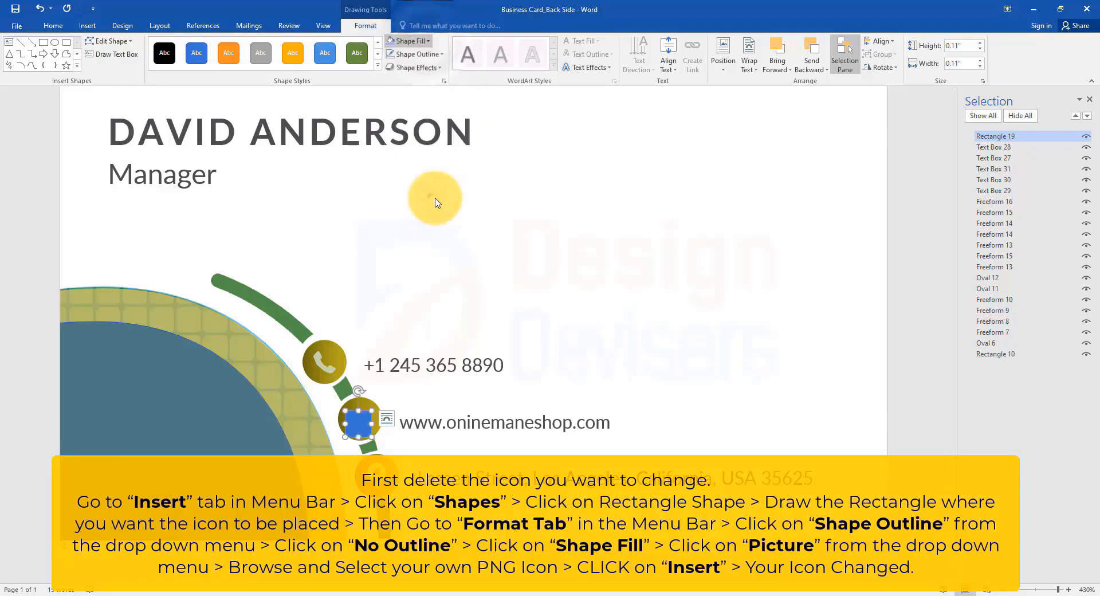
{"action": "left_click", "coordinate": [769, 213]}
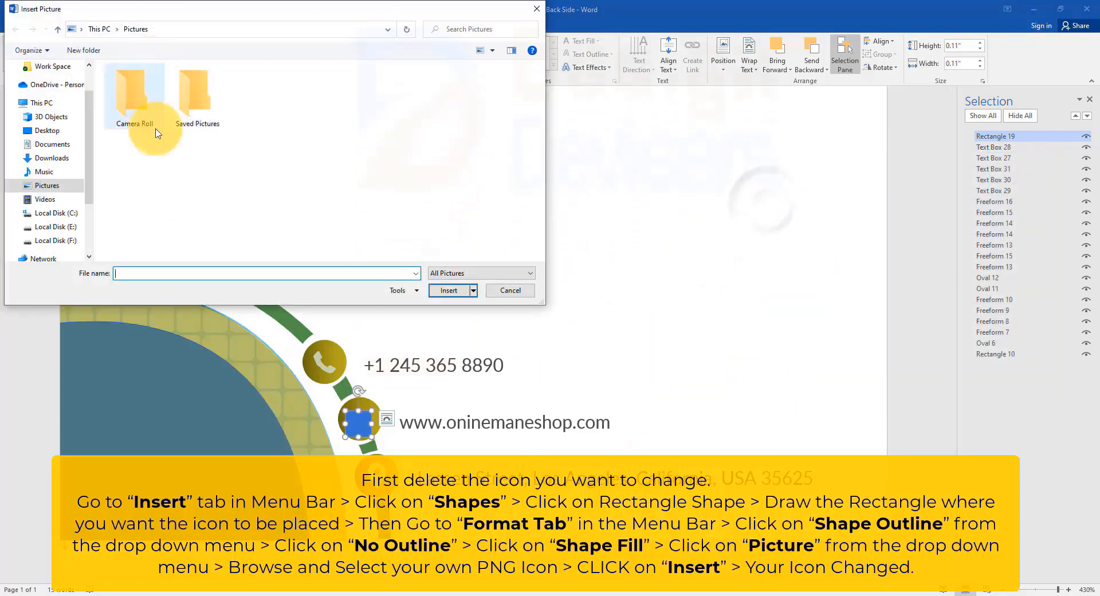
{"action": "left_click", "coordinate": [46, 203]}
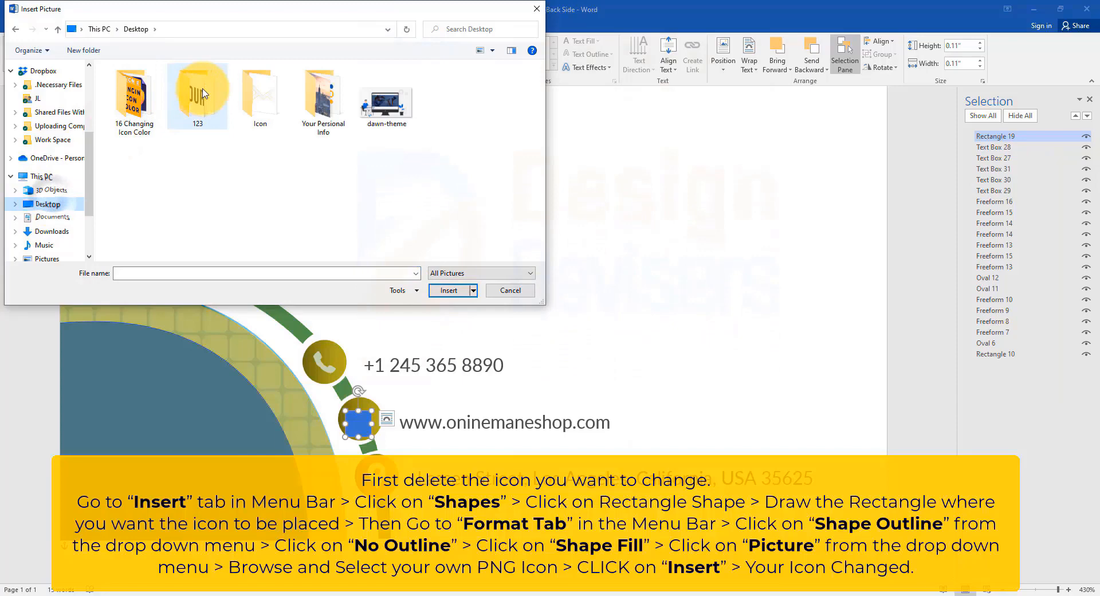
{"action": "double_click", "coordinate": [259, 96]}
{"action": "left_click", "coordinate": [134, 101]}
{"action": "left_click", "coordinate": [448, 290]}
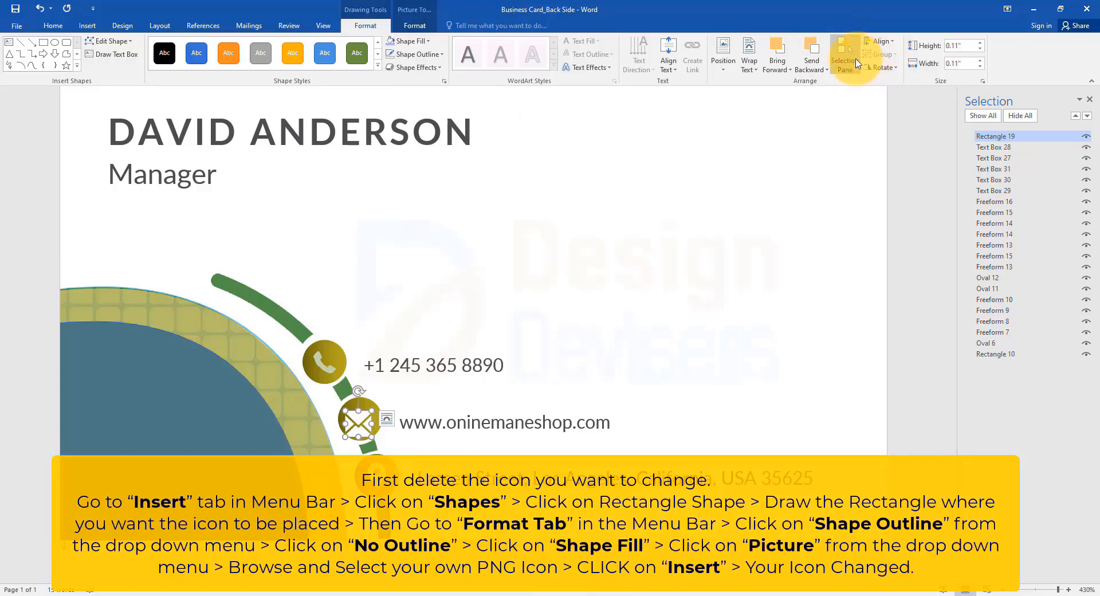
Step: Crop the envelope picture with the Fit option and nudge it toward the centre of its gold circle
{"action": "left_click", "coordinate": [412, 23]}
{"action": "left_click", "coordinate": [960, 75]}
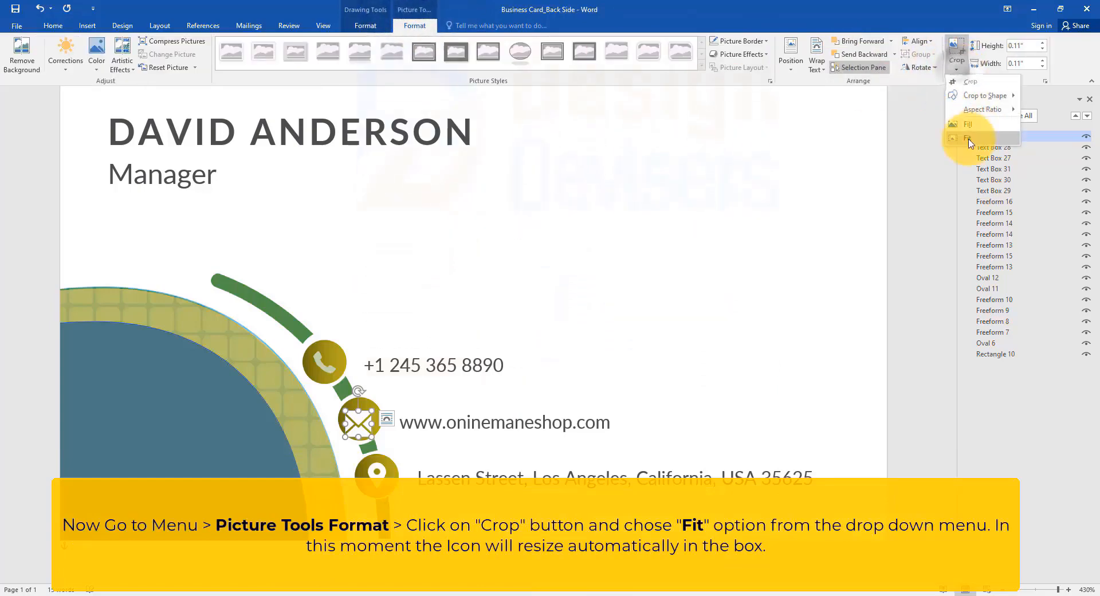
{"action": "left_click", "coordinate": [970, 140]}
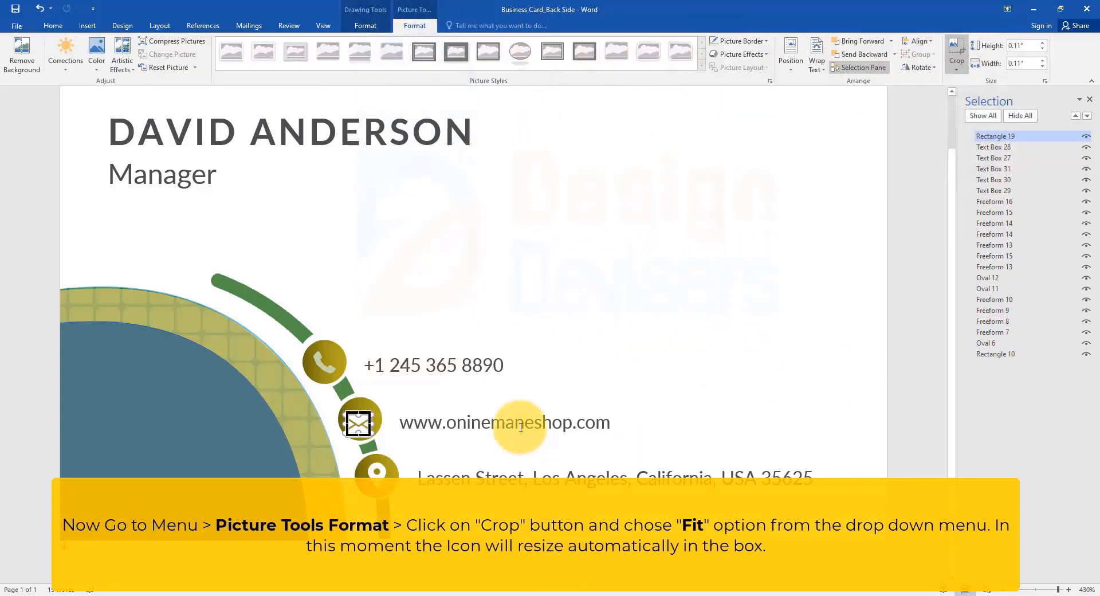
{"action": "scroll", "coordinate": [274, 425], "scroll_direction": "up", "scroll_amount": 7}
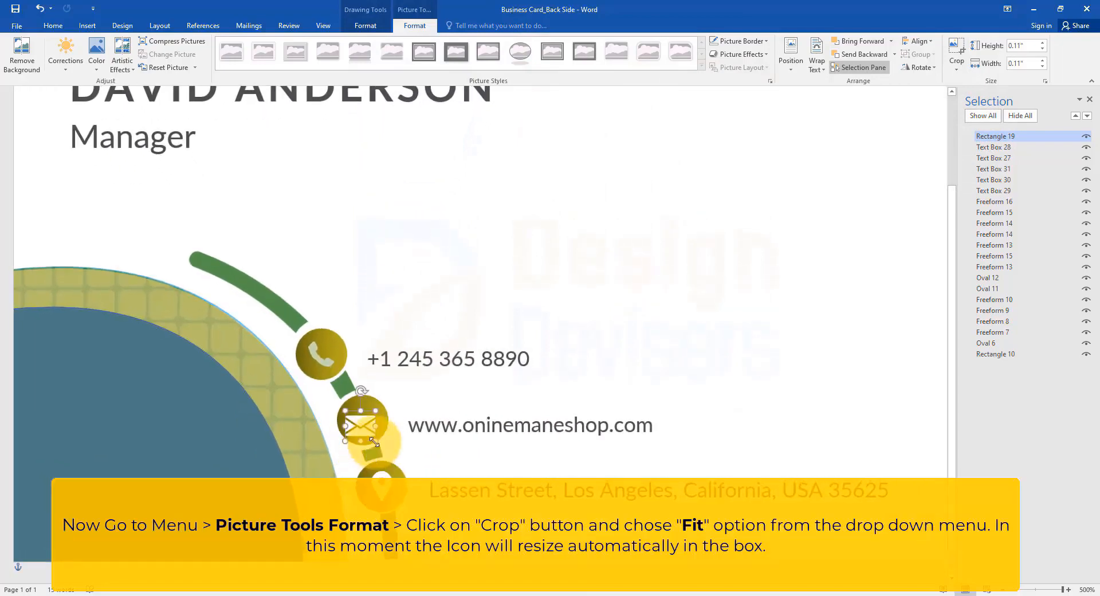
{"action": "left_click_drag", "start_coordinate": [366, 418], "coordinate": [369, 412]}
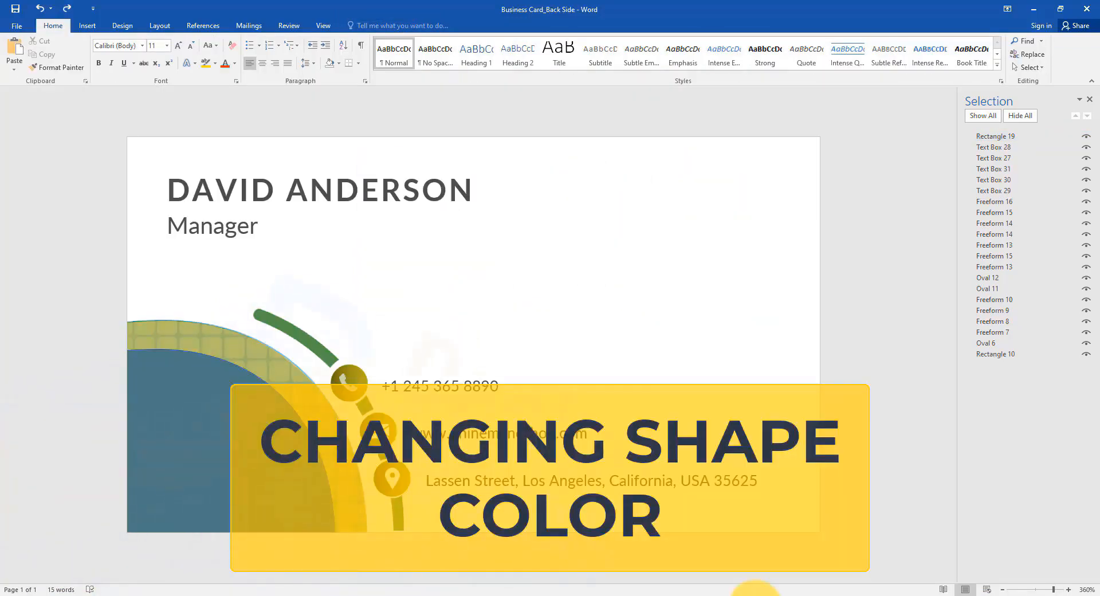
Step: Fill the long green arc above the phone icon with a light green theme colour
{"action": "left_click", "coordinate": [318, 347]}
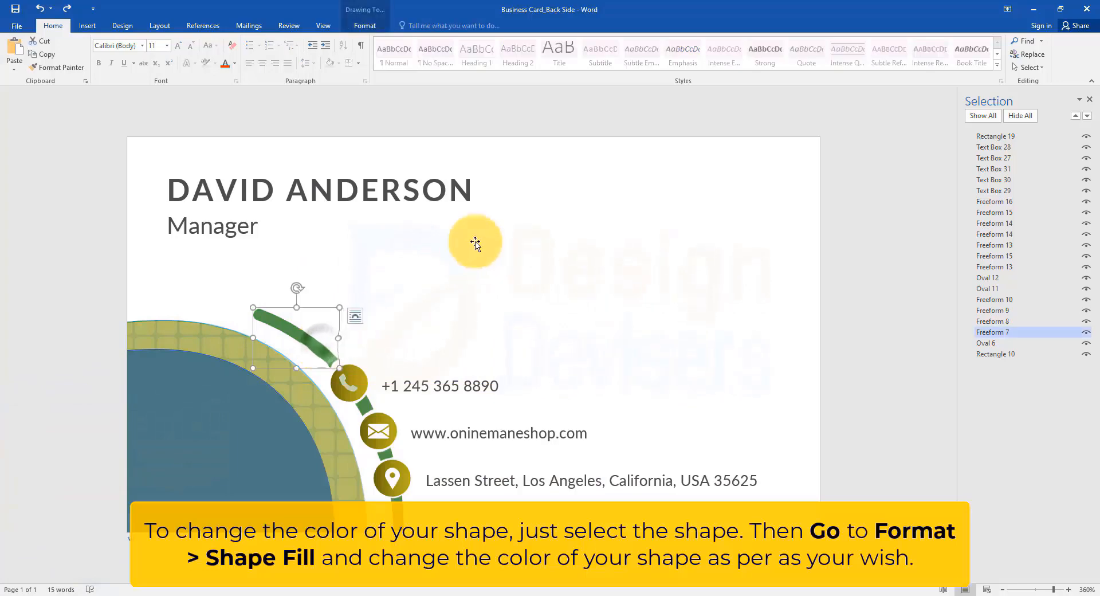
{"action": "left_click", "coordinate": [364, 26]}
{"action": "left_click", "coordinate": [425, 41]}
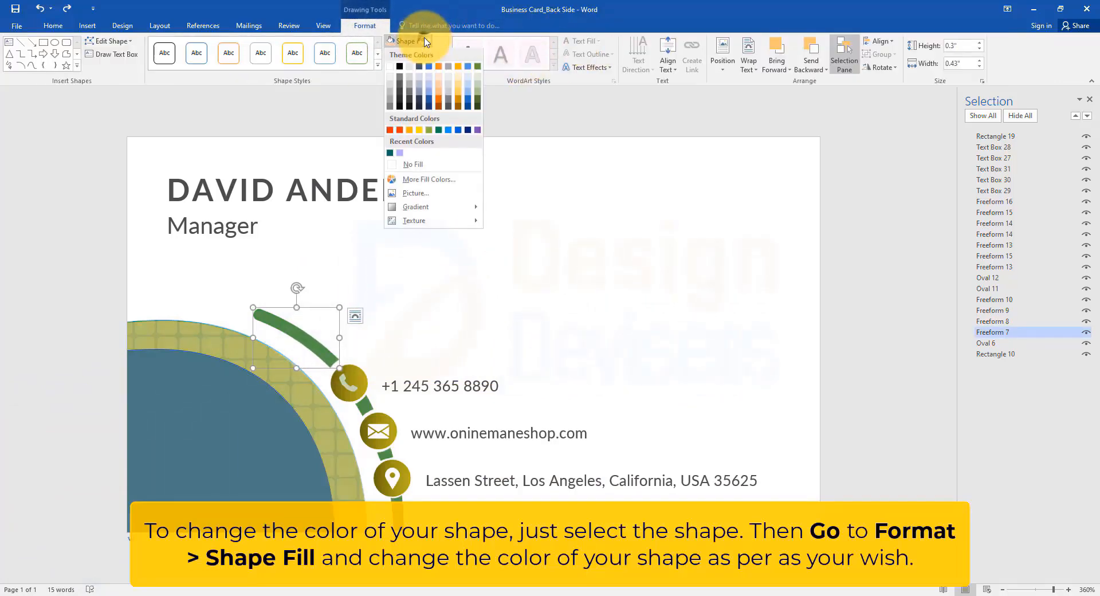
{"action": "left_click", "coordinate": [480, 95]}
Step: Fill the arc segment below the location icon with the darkest green theme colour
{"action": "left_click", "coordinate": [397, 517]}
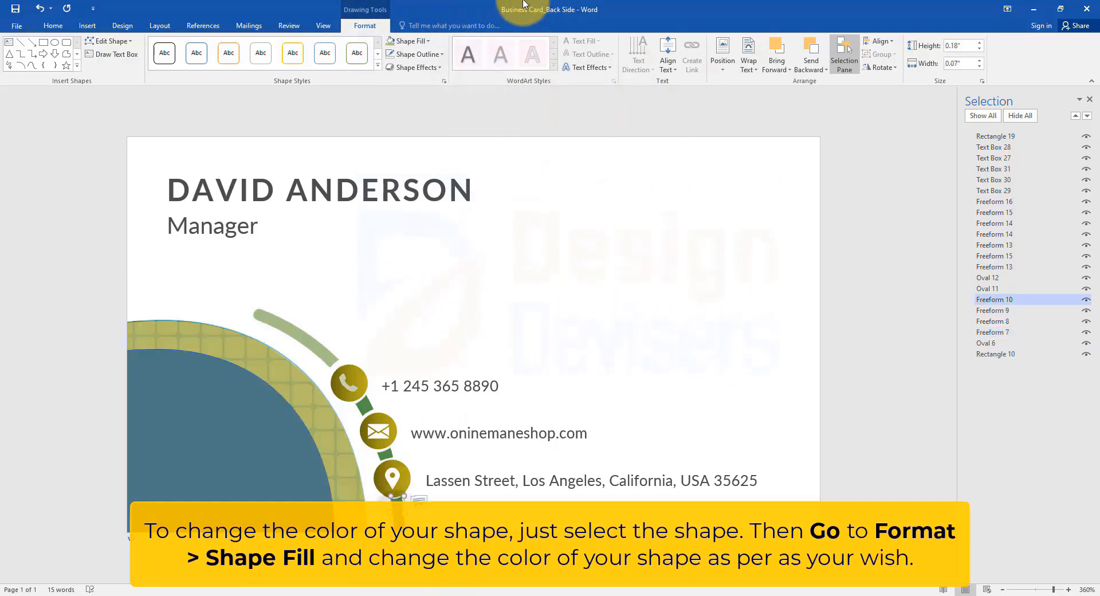
{"action": "left_click", "coordinate": [425, 41]}
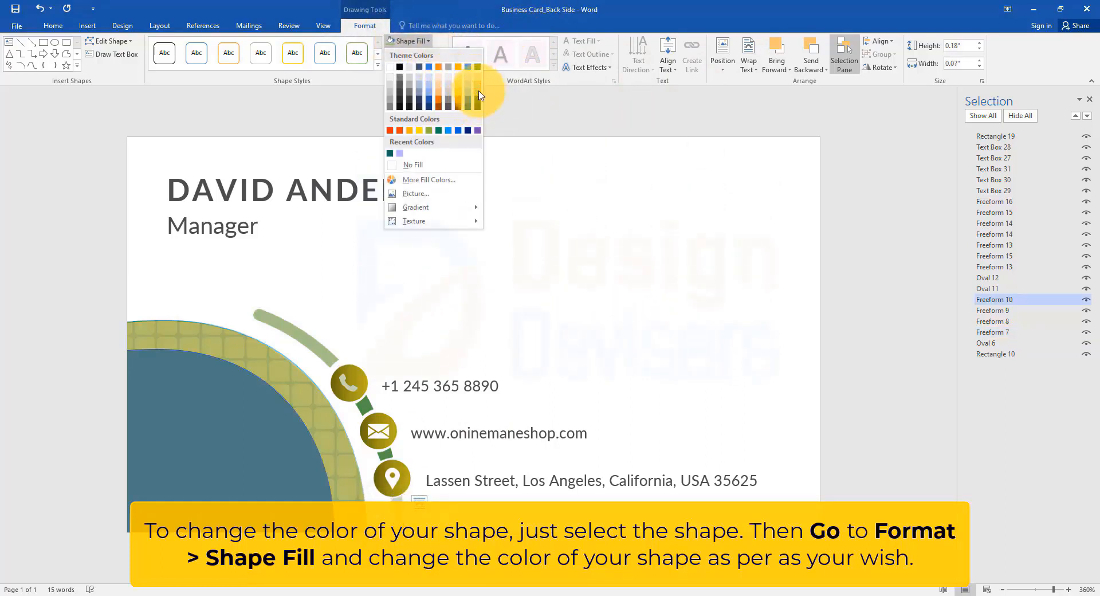
{"action": "left_click", "coordinate": [478, 109]}
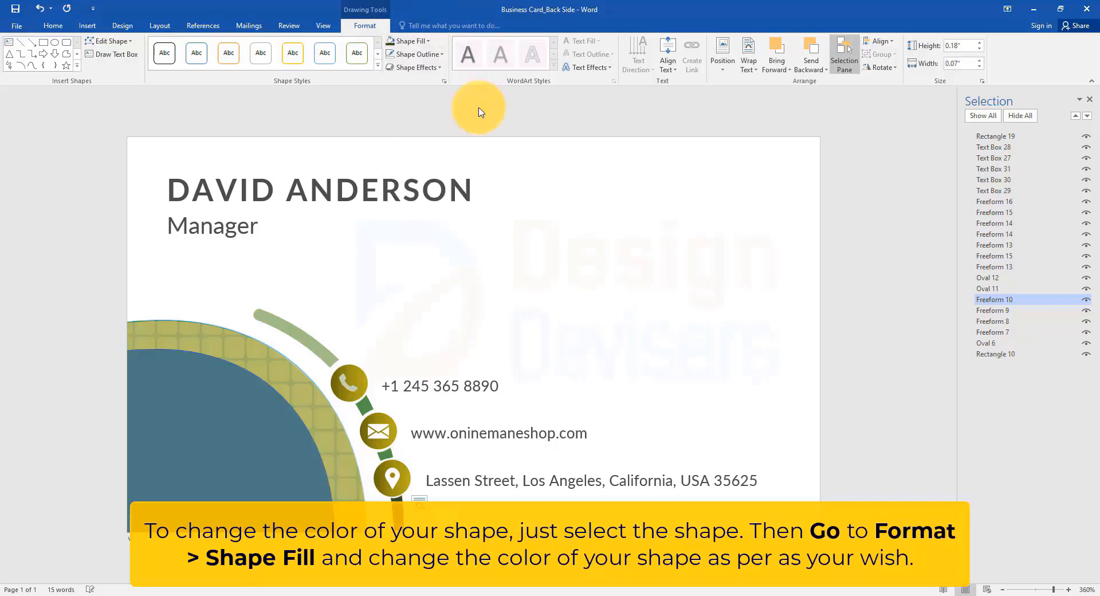
Step: Fill the small segment between the phone and envelope icons with a custom green, RGB 21, 241, 94
{"action": "left_click", "coordinate": [367, 405]}
{"action": "left_click", "coordinate": [409, 41]}
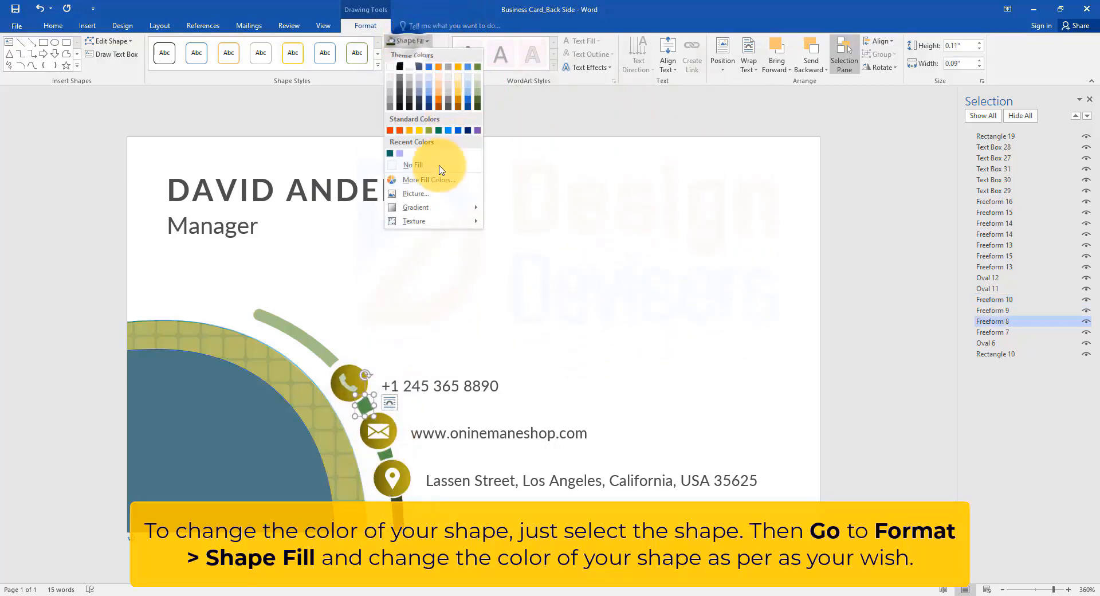
{"action": "left_click", "coordinate": [442, 187]}
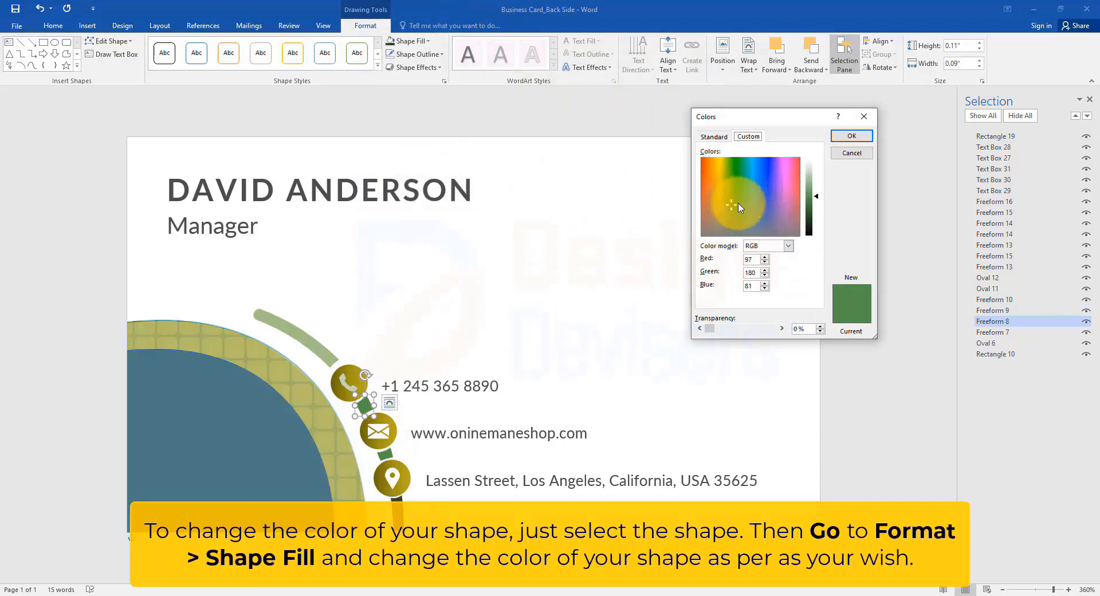
{"action": "left_click", "coordinate": [738, 175]}
{"action": "left_click", "coordinate": [739, 165]}
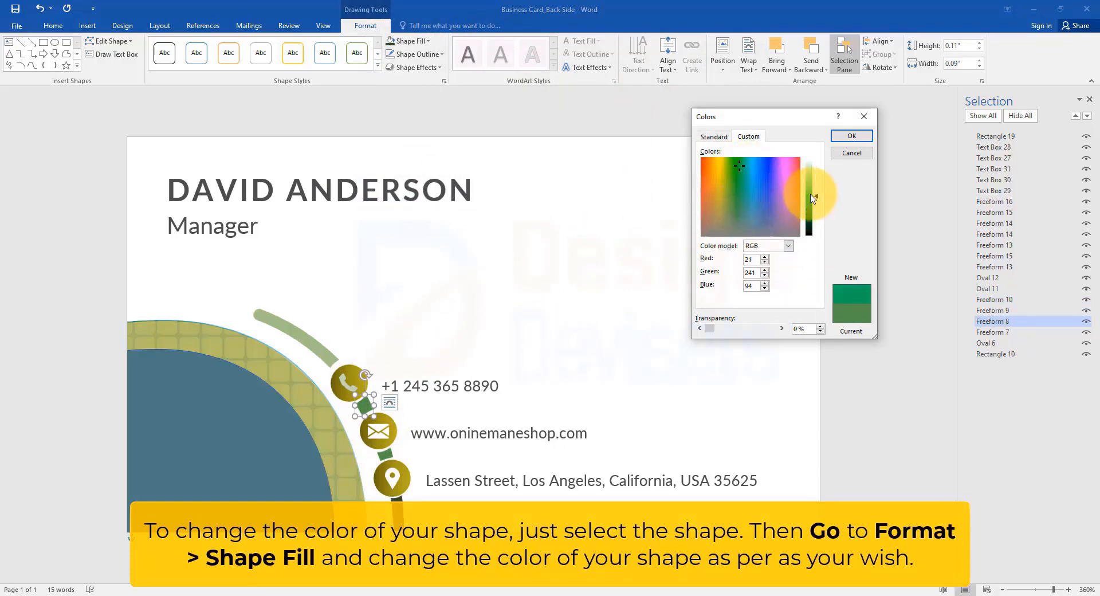
{"action": "left_click", "coordinate": [850, 136]}
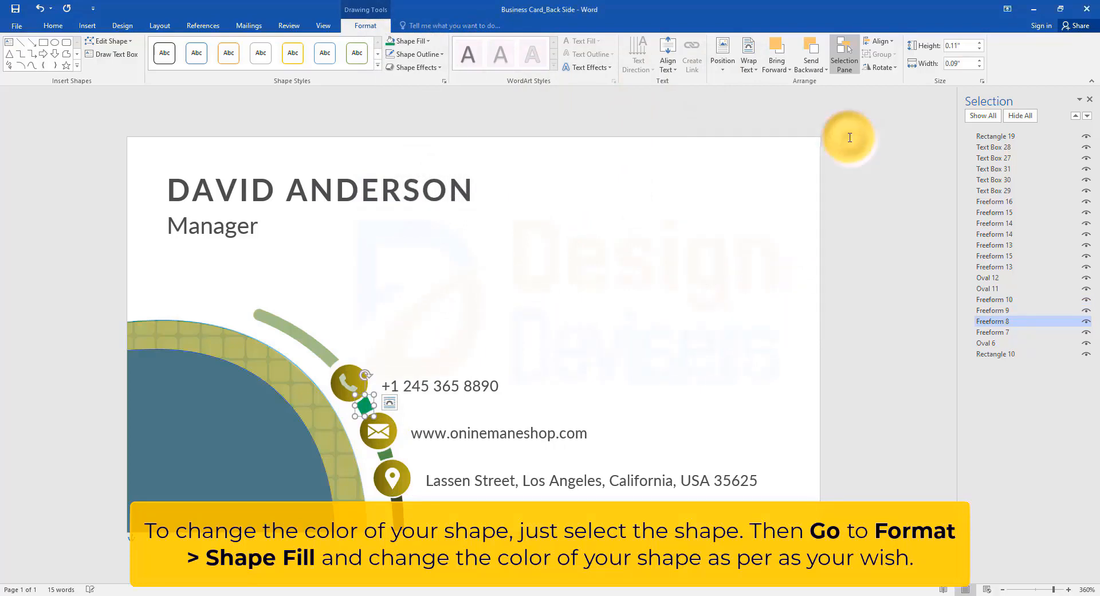
{"action": "left_click", "coordinate": [828, 158]}
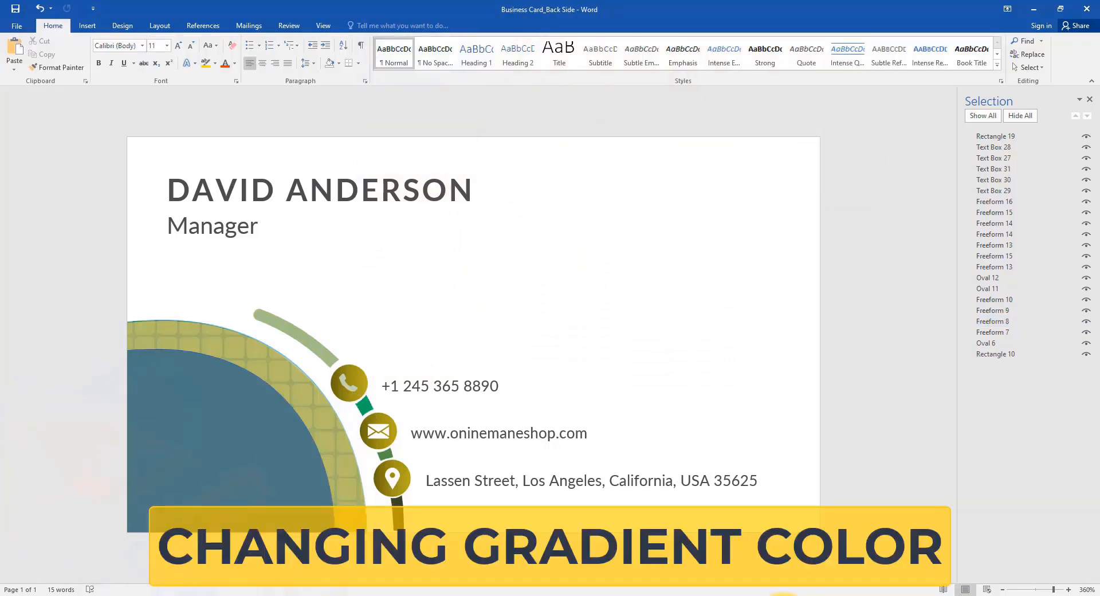
Step: Recolour the last gradient stop of the phone icon's circle to the orange theme colour, 40% lighter
{"action": "scroll", "coordinate": [344, 382], "scroll_direction": "up", "scroll_amount": 6}
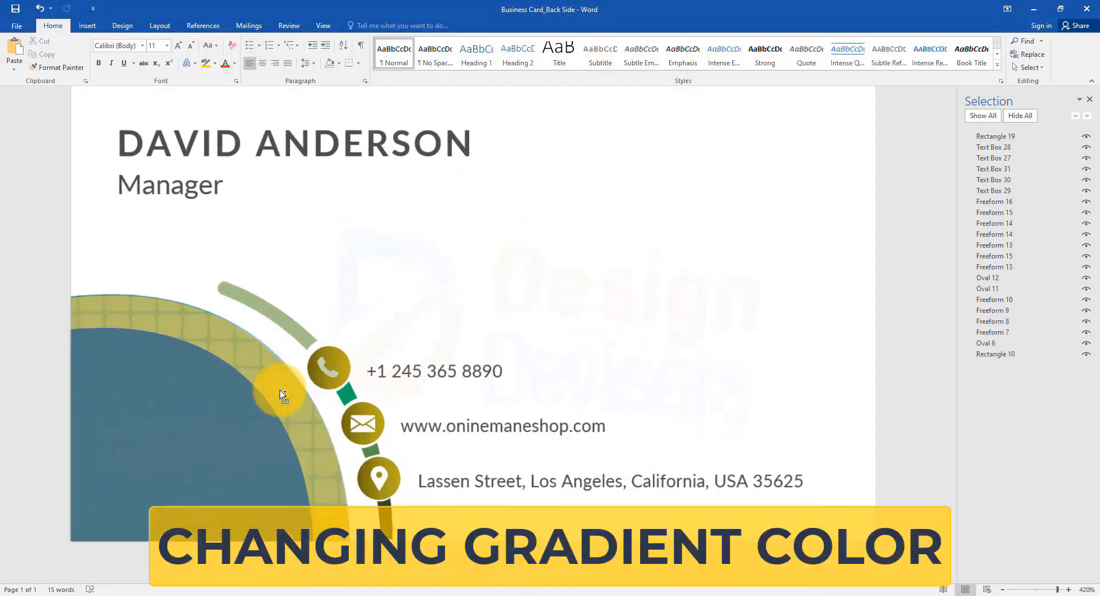
{"action": "left_click", "coordinate": [328, 367]}
{"action": "left_click", "coordinate": [365, 25]}
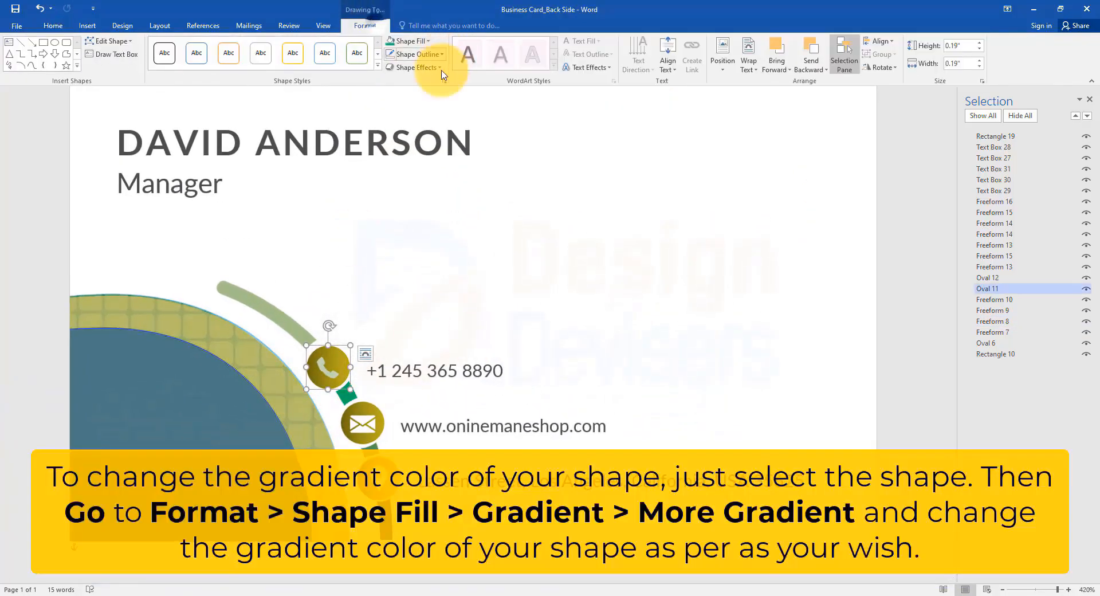
{"action": "left_click", "coordinate": [430, 44]}
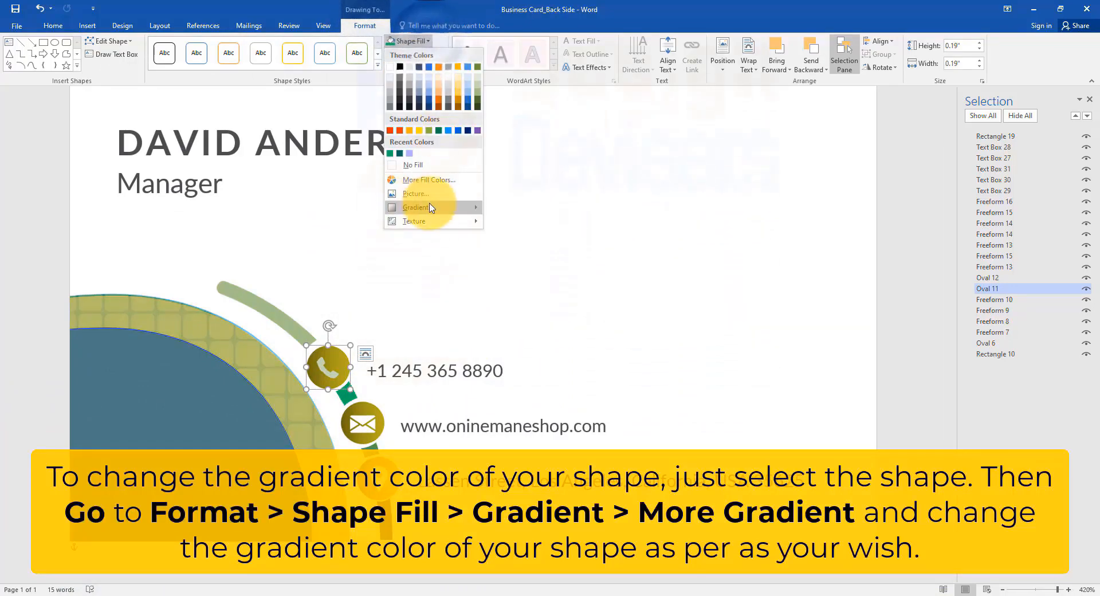
{"action": "mouse_move", "coordinate": [428, 207]}
{"action": "left_click", "coordinate": [523, 335]}
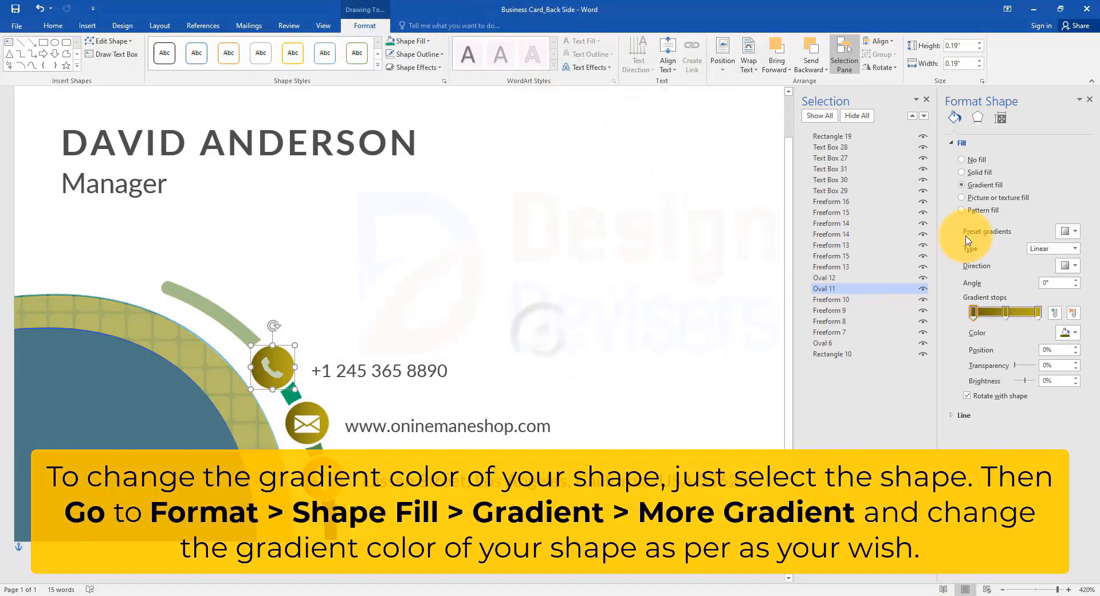
{"action": "left_click", "coordinate": [1037, 312]}
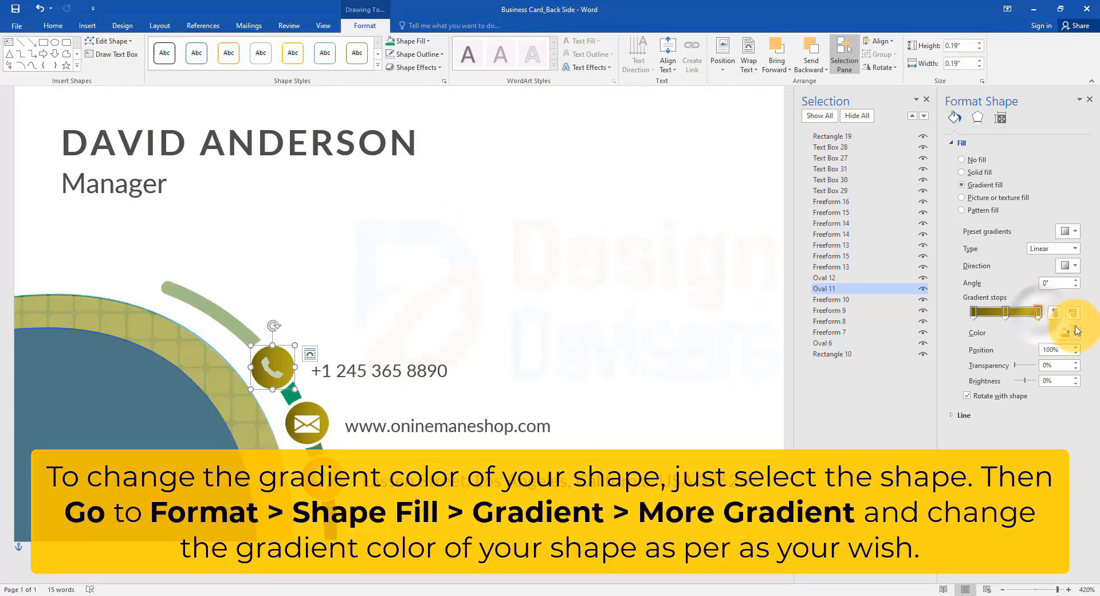
{"action": "left_click", "coordinate": [1067, 333]}
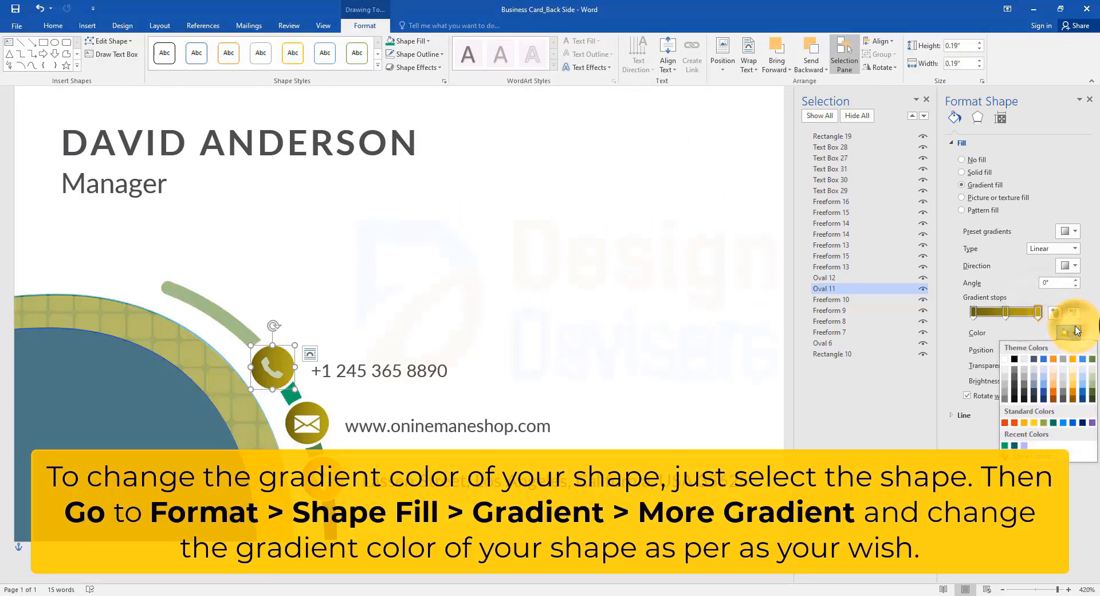
{"action": "left_click", "coordinate": [1055, 390]}
Step: Set the middle gradient stop of the phone circle to the orange theme colour, 25% darker
{"action": "left_click", "coordinate": [1006, 312]}
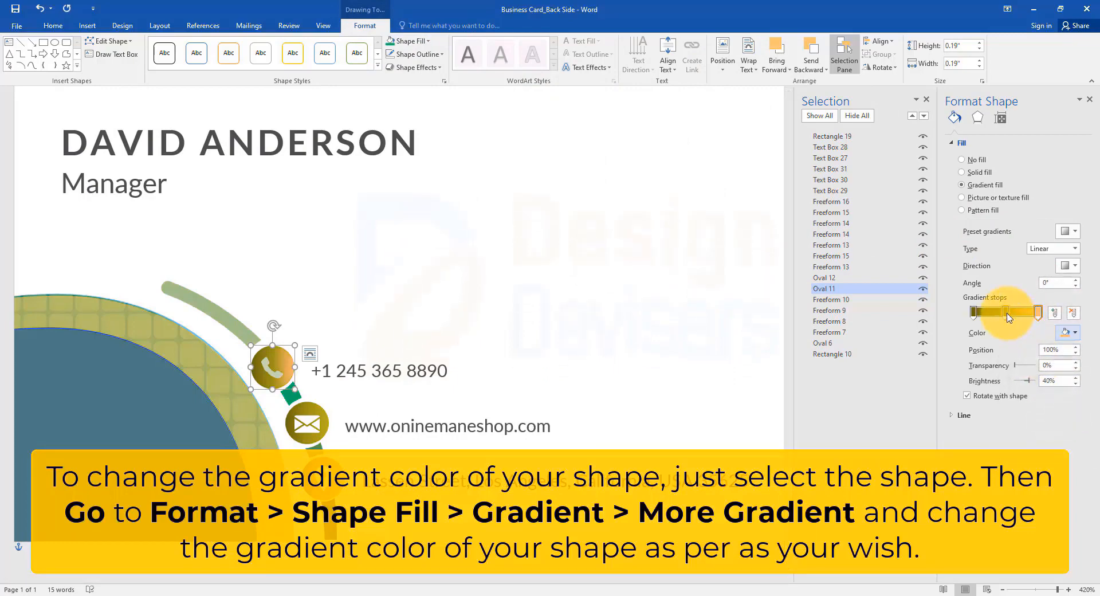
{"action": "left_click", "coordinate": [1074, 335]}
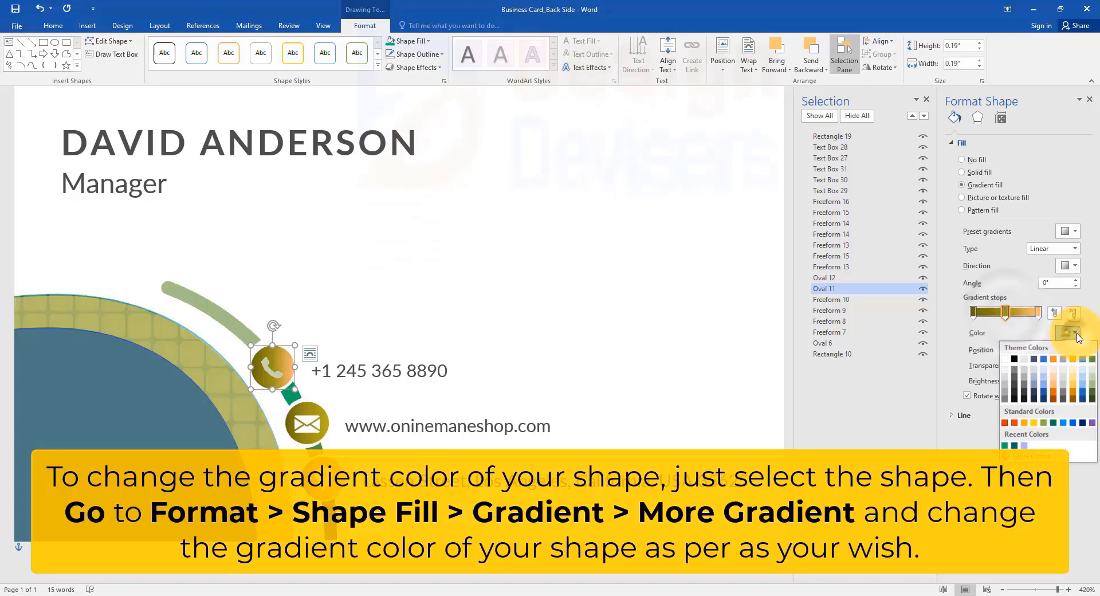
{"action": "left_click", "coordinate": [1057, 395]}
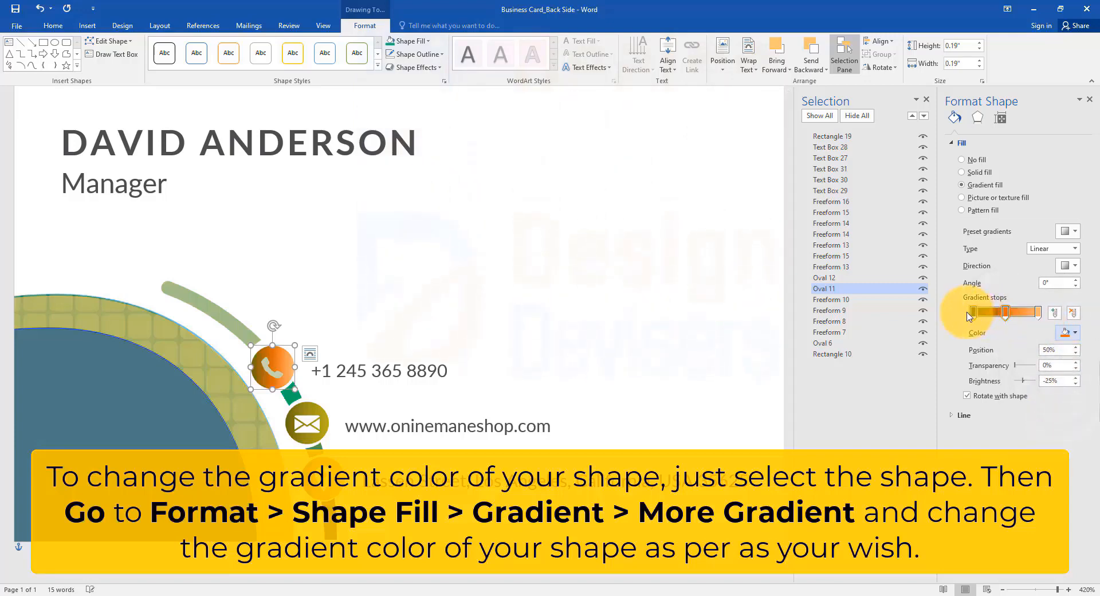
Step: Give the phone circle's first gradient stop a custom red-orange colour and close the shape formatting options
{"action": "left_click", "coordinate": [1068, 333]}
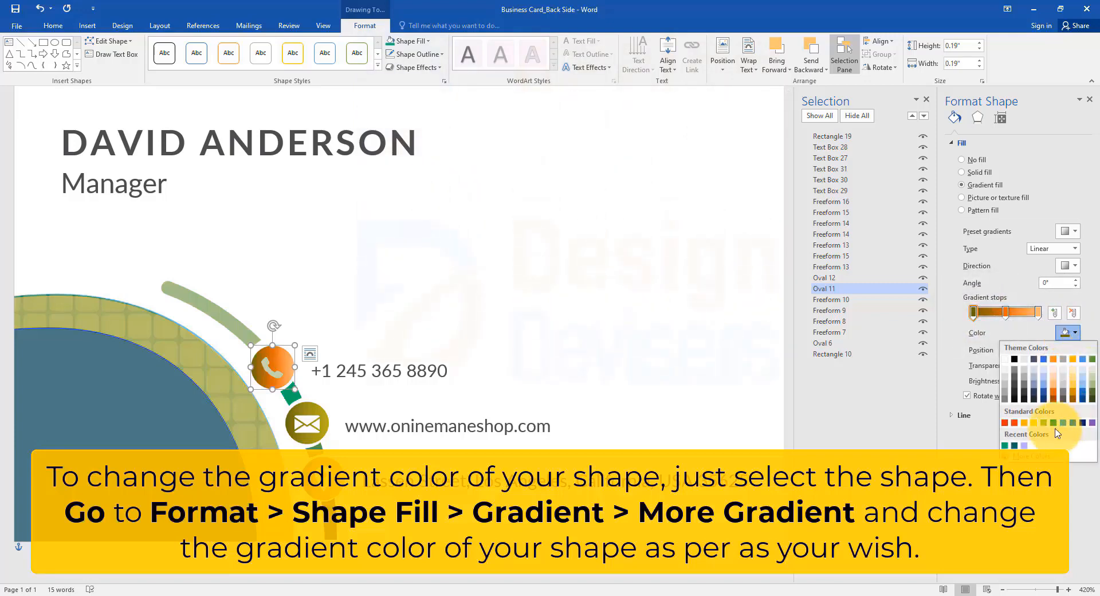
{"action": "left_click", "coordinate": [1026, 456]}
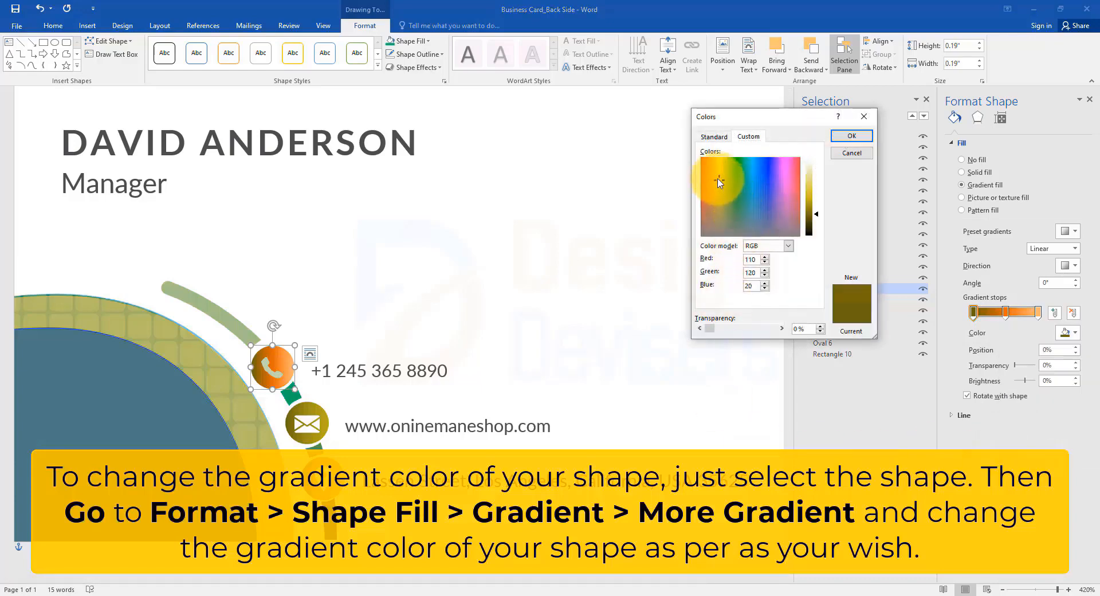
{"action": "left_click", "coordinate": [704, 165]}
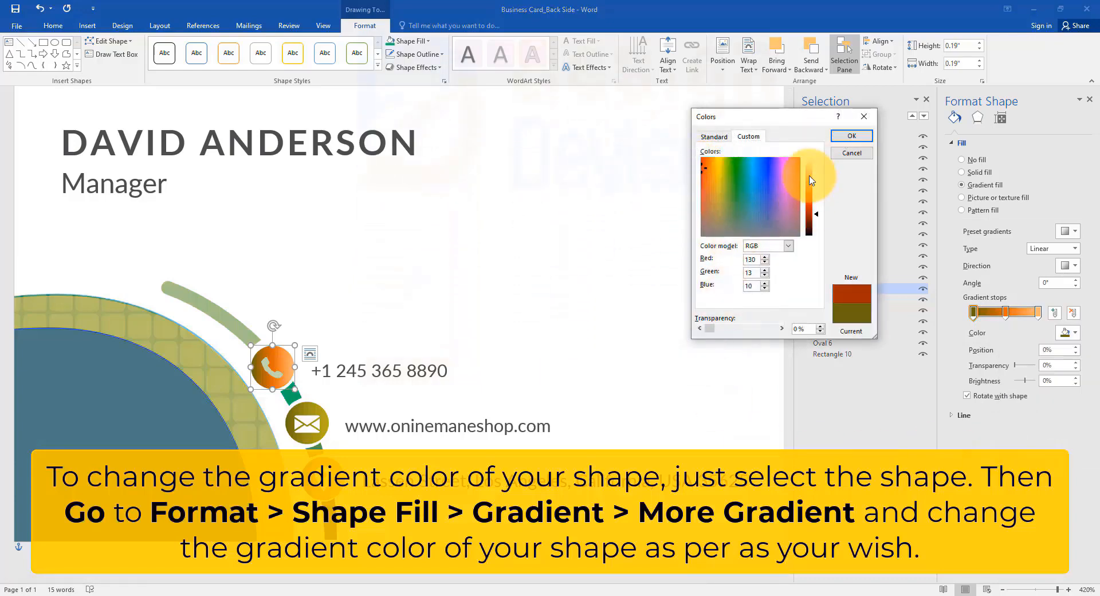
{"action": "left_click", "coordinate": [851, 136]}
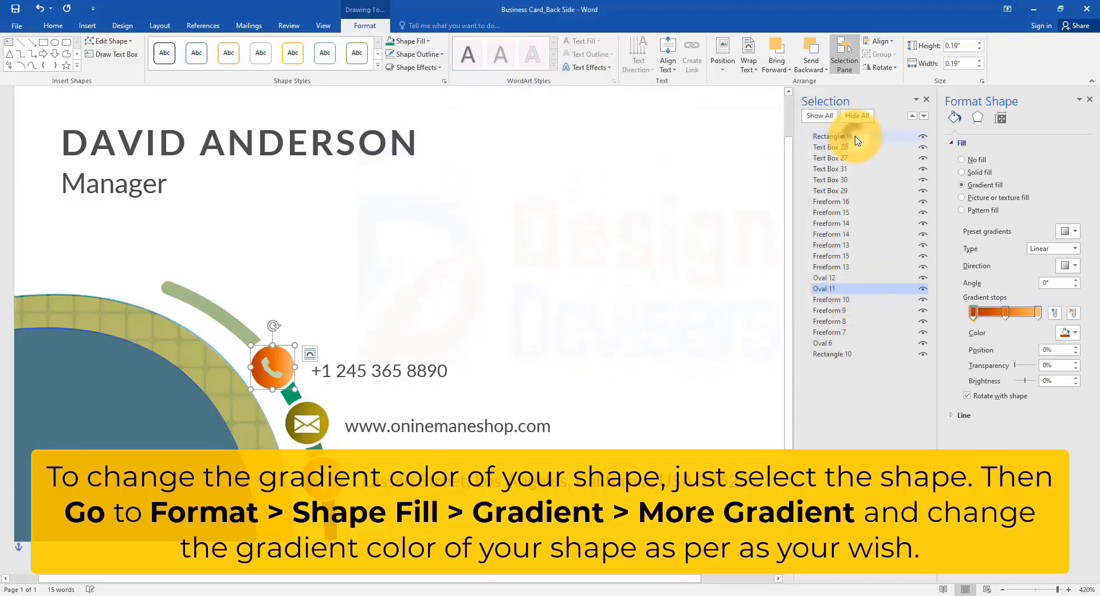
{"action": "left_click", "coordinate": [739, 412]}
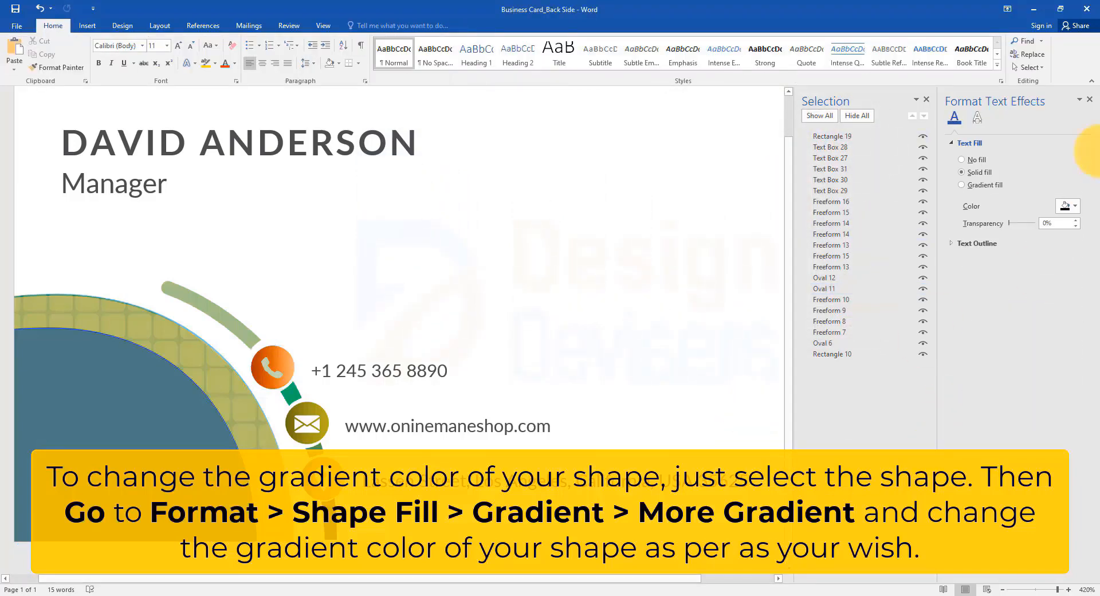
{"action": "left_click", "coordinate": [1090, 102]}
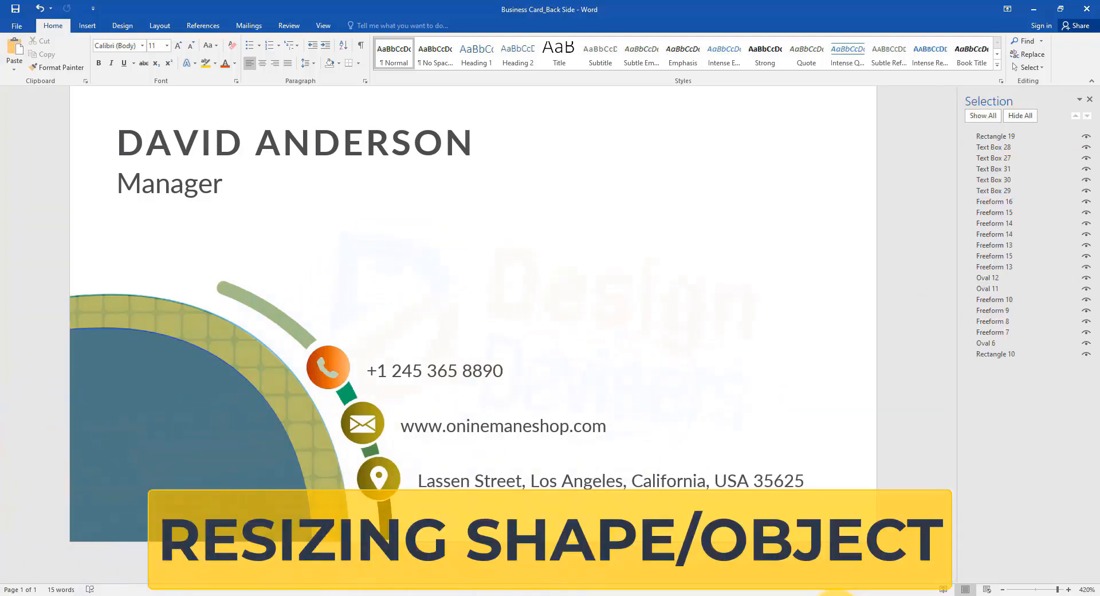
Step: Shrink the orange phone circle and the envelope picture slightly from a corner, keeping their proportions
{"action": "left_click", "coordinate": [343, 354]}
{"action": "mouse_move", "coordinate": [353, 344]}
{"action": "left_mouse_down"}
{"action": "mouse_move", "coordinate": [364, 327]}
{"action": "mouse_move", "coordinate": [343, 350]}
{"action": "left_mouse_up"}
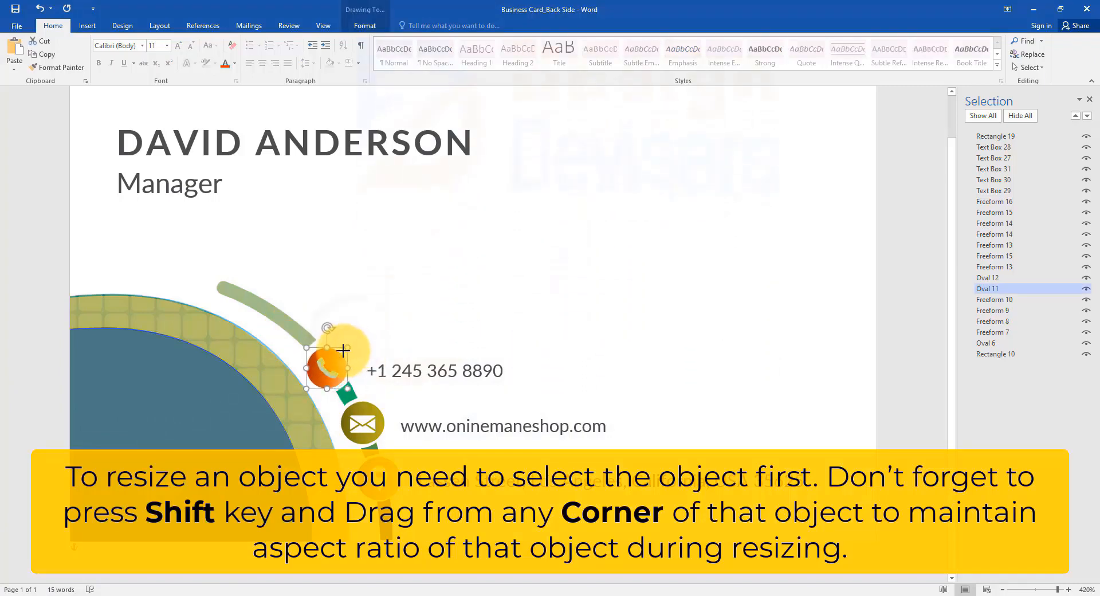
{"action": "left_click", "coordinate": [376, 418]}
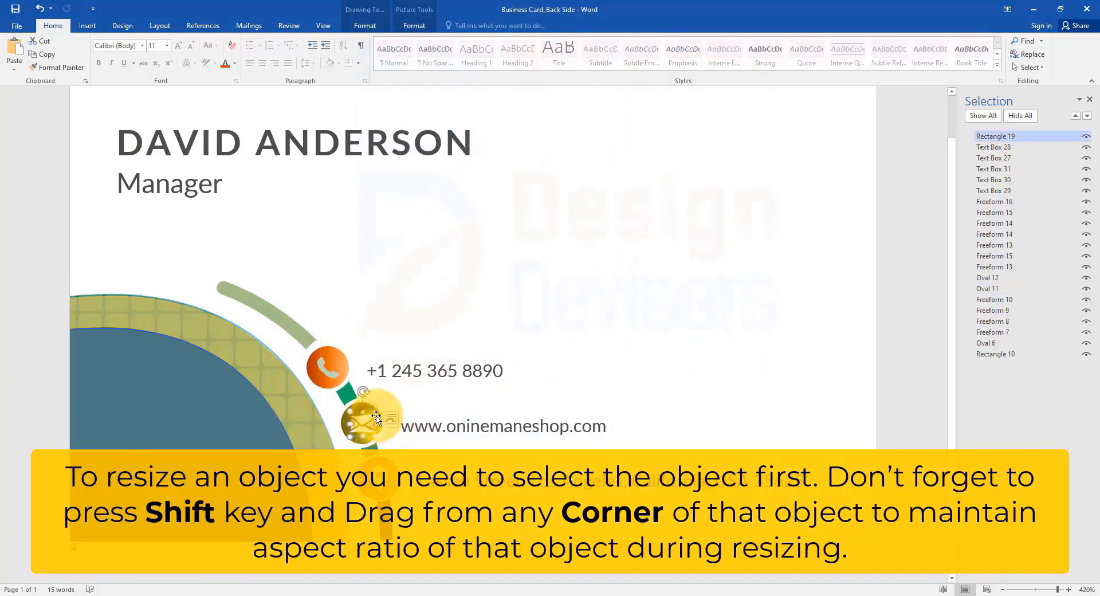
{"action": "mouse_move", "coordinate": [371, 410]}
{"action": "left_mouse_down"}
{"action": "mouse_move", "coordinate": [383, 446]}
{"action": "mouse_move", "coordinate": [361, 409]}
{"action": "left_mouse_up"}
Step: Resize the light green arc and the blue corner shape slightly from a corner, keeping their proportions
{"action": "left_click", "coordinate": [309, 337]}
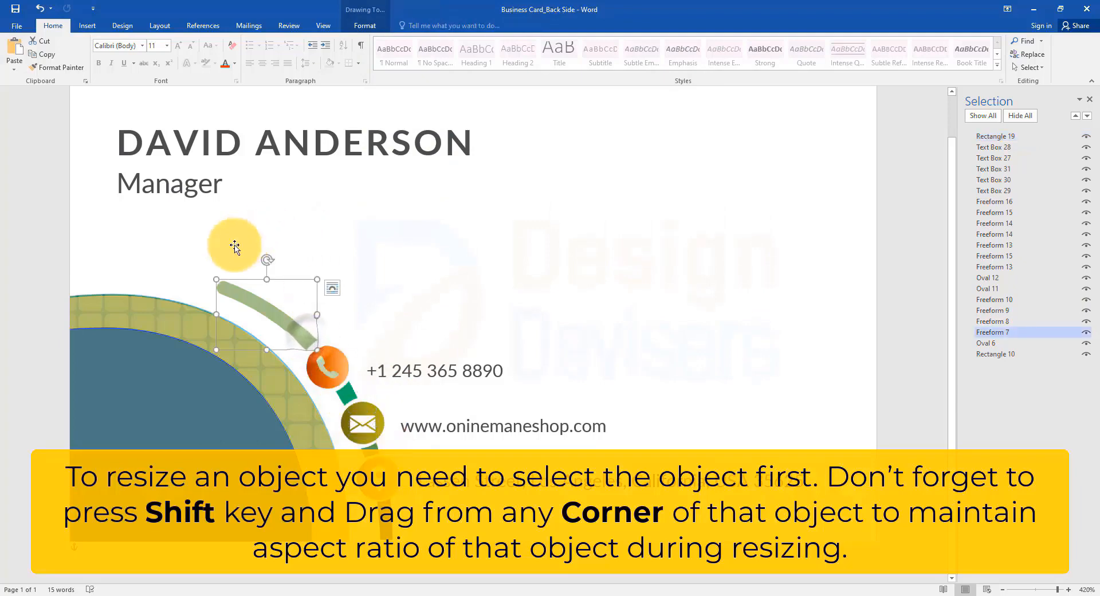
{"action": "left_click_drag", "start_coordinate": [213, 274], "coordinate": [236, 281]}
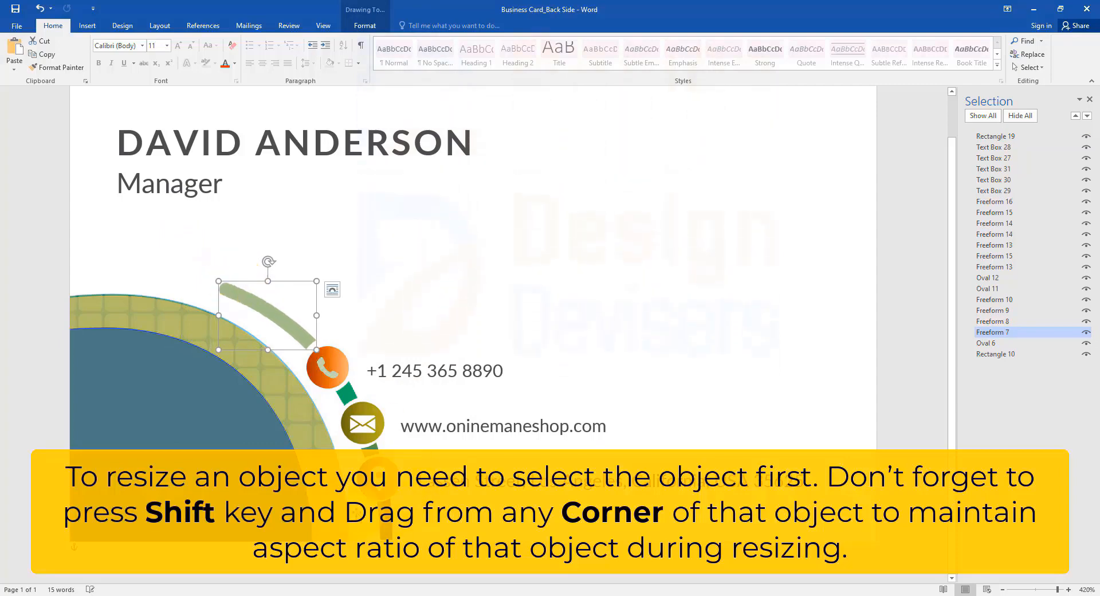
{"action": "left_click", "coordinate": [306, 429]}
{"action": "left_click", "coordinate": [211, 400]}
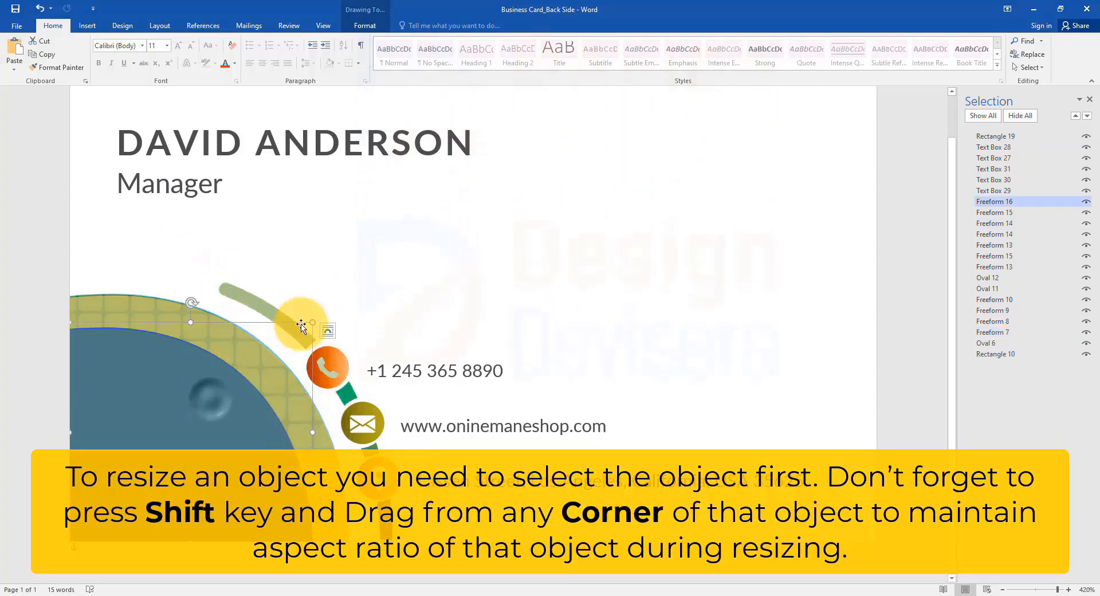
{"action": "mouse_move", "coordinate": [313, 324]}
{"action": "left_mouse_down"}
{"action": "mouse_move", "coordinate": [223, 421]}
{"action": "mouse_move", "coordinate": [277, 358]}
{"action": "mouse_move", "coordinate": [317, 336]}
{"action": "left_mouse_up"}
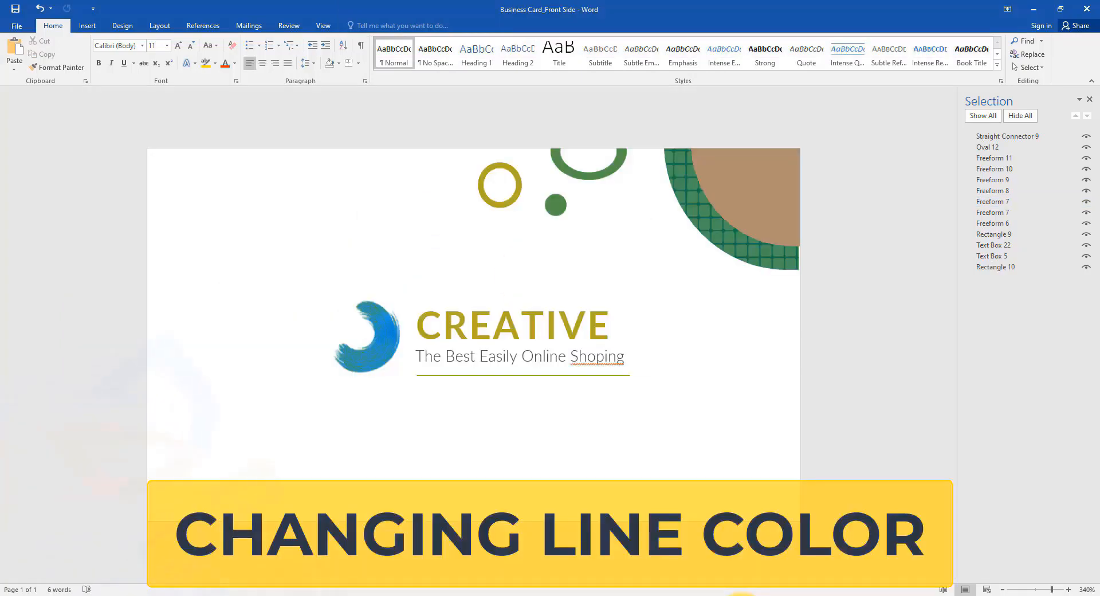
Step: Recolour the thin line under the tagline with a lighter shade of the orange theme colour
{"action": "left_click", "coordinate": [974, 136]}
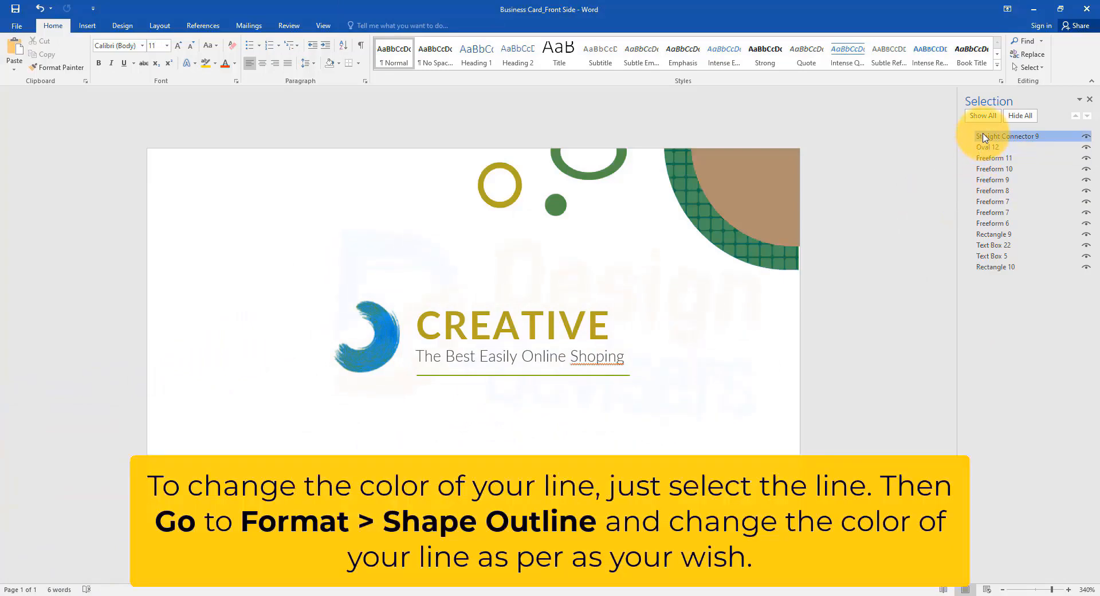
{"action": "left_click", "coordinate": [365, 25]}
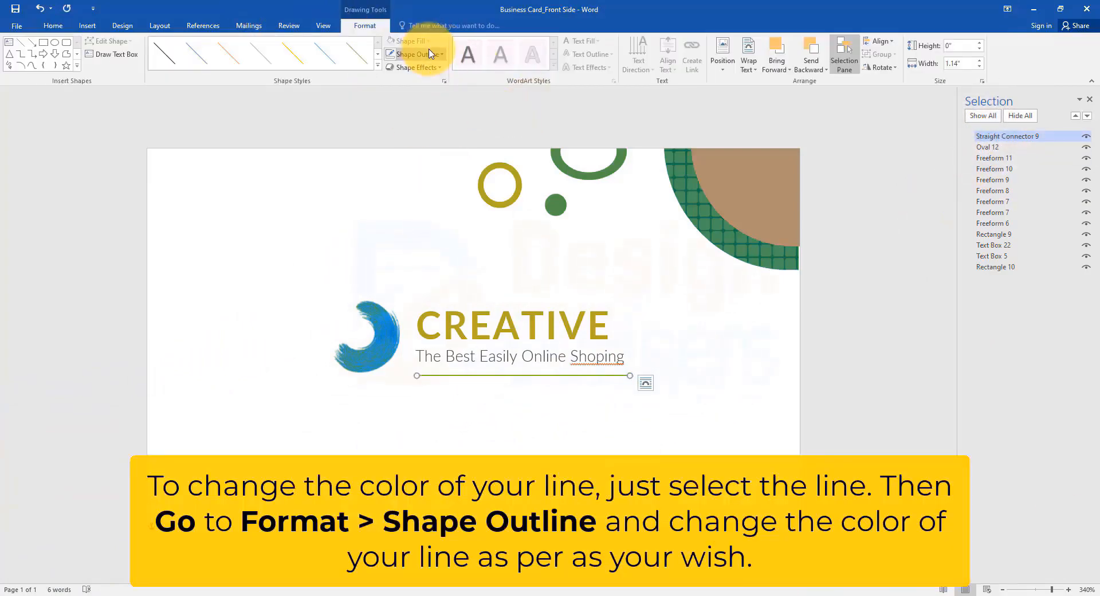
{"action": "scroll", "coordinate": [588, 429], "scroll_direction": "up", "scroll_amount": 16, "text": "ctrl"}
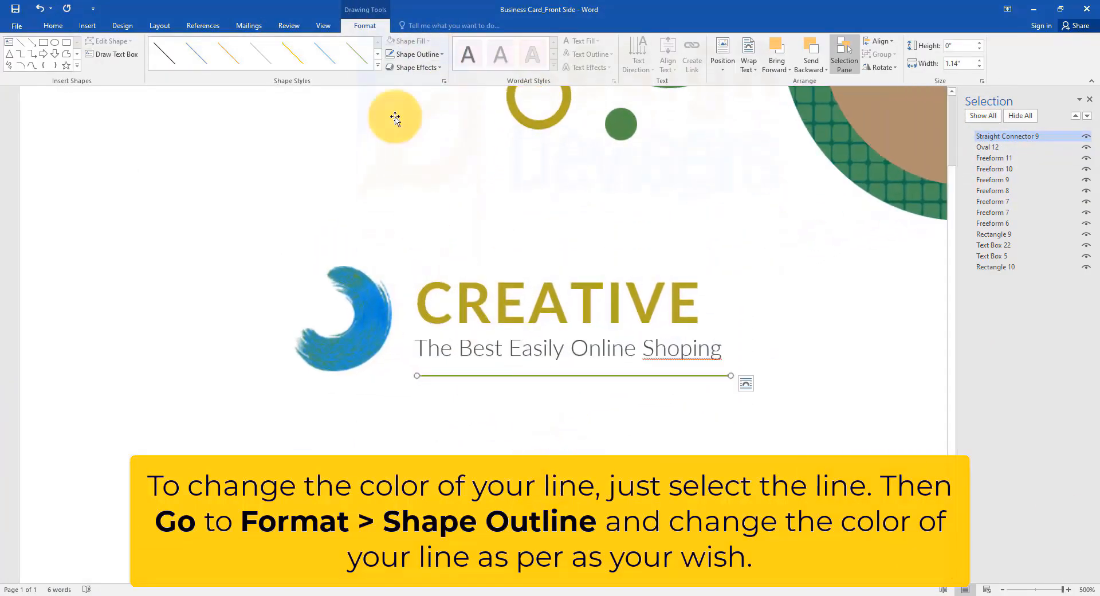
{"action": "left_click", "coordinate": [417, 54]}
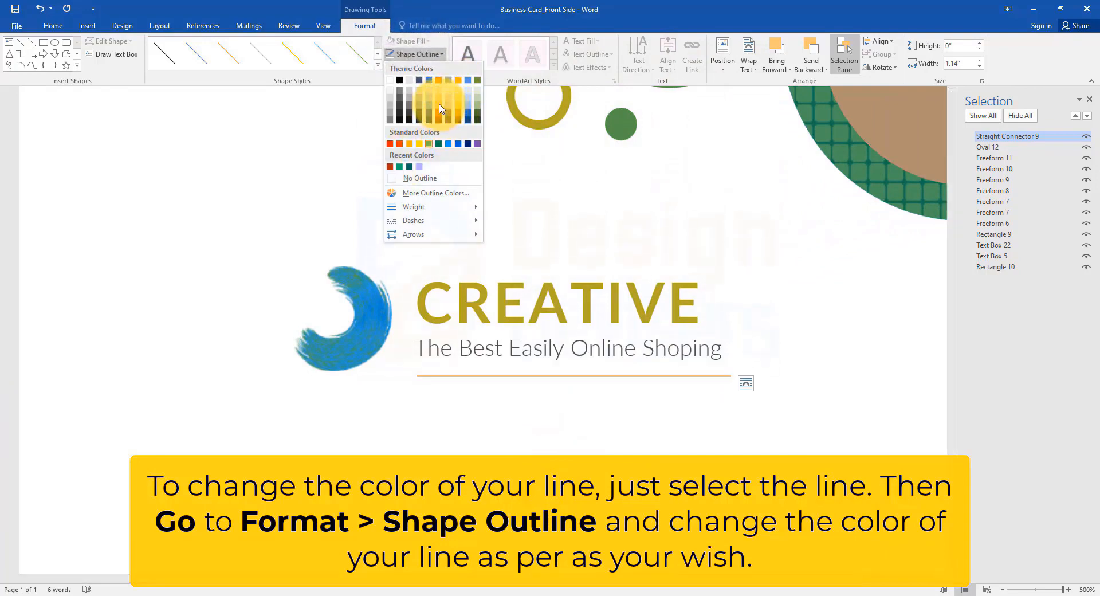
{"action": "left_click", "coordinate": [440, 106]}
Step: Give the line under the tagline a custom blue outline colour
{"action": "left_click", "coordinate": [421, 54]}
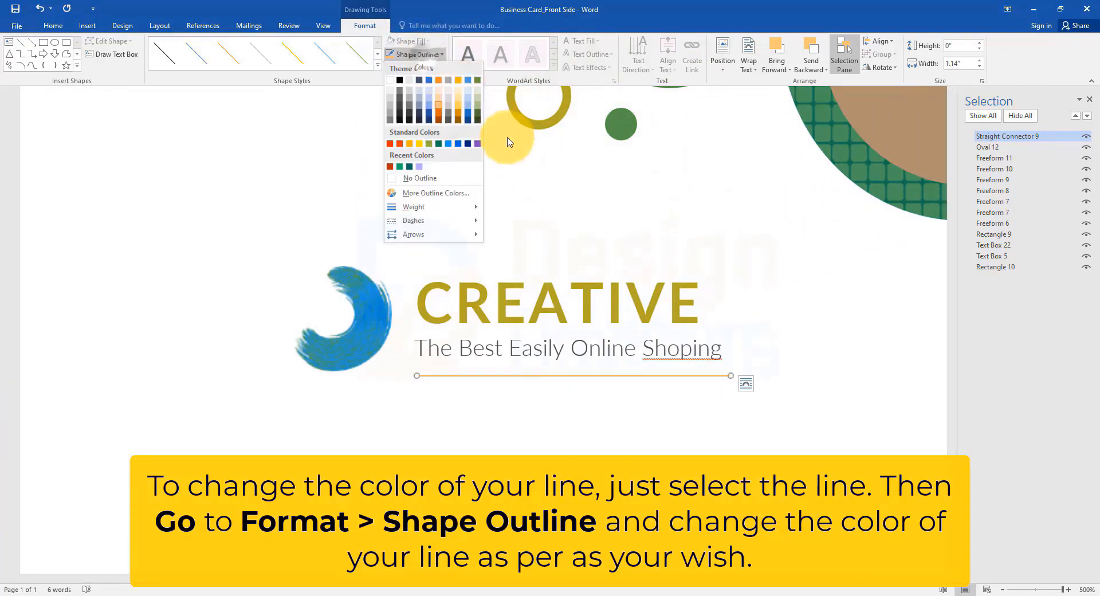
{"action": "left_click", "coordinate": [435, 193]}
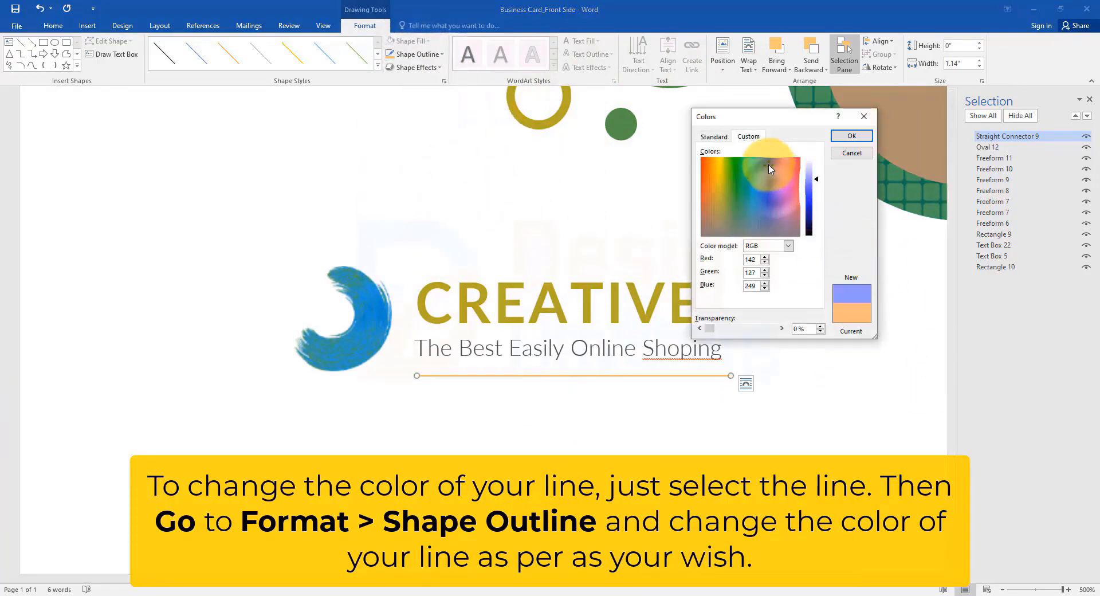
{"action": "left_click", "coordinate": [850, 136]}
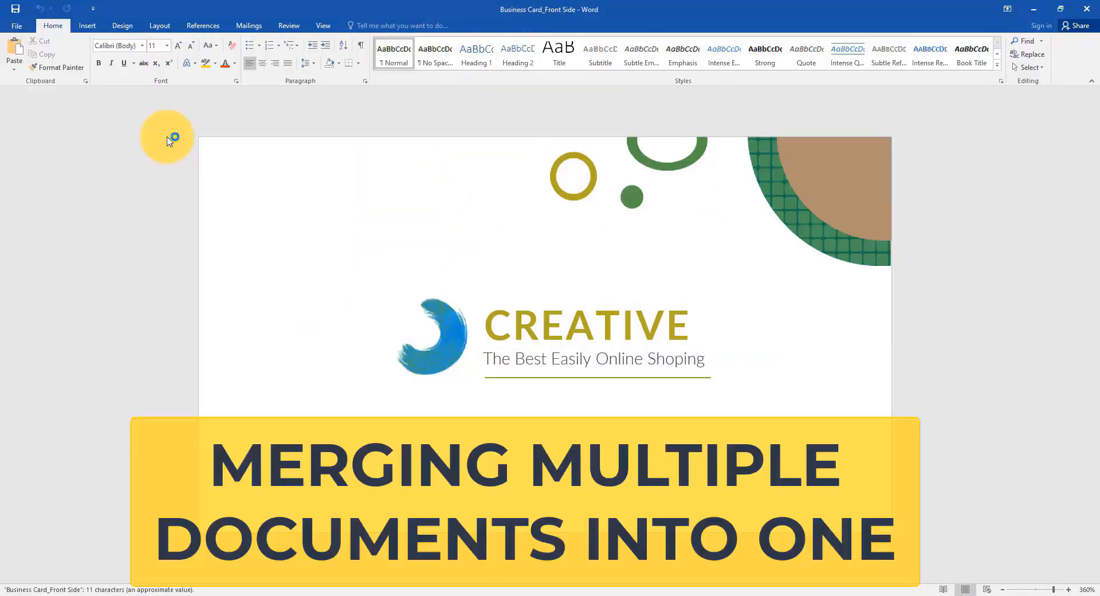
Step: Start inserting text from a file and browse Work Space > Video Project Template > Business Card 520 to the Business_Card_MS_Word_(Docx)_Files folder
{"action": "left_click", "coordinate": [87, 26]}
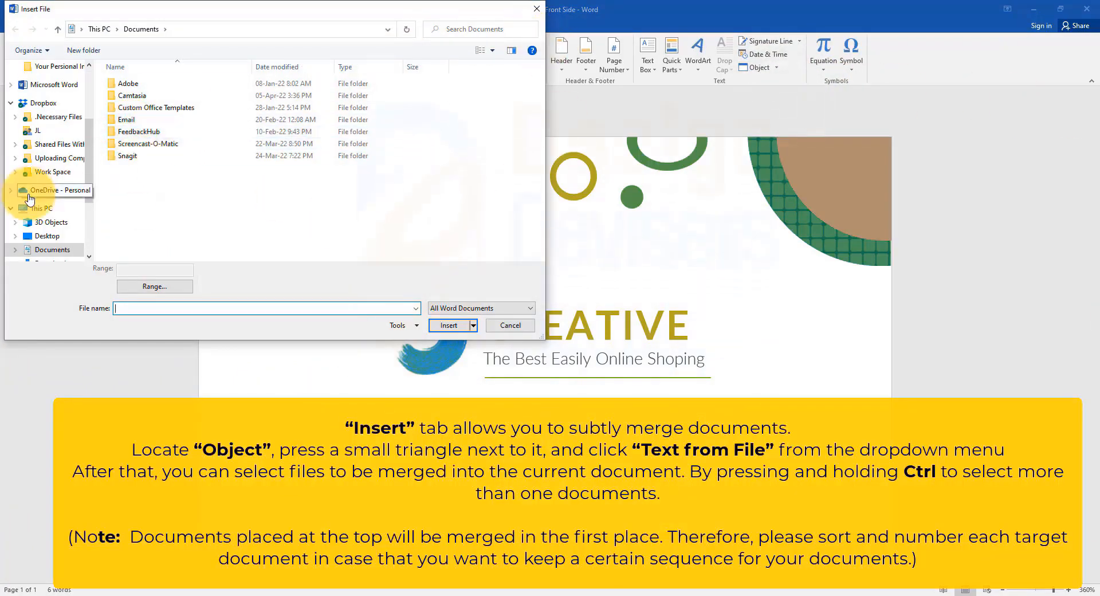
{"action": "scroll", "coordinate": [87, 200], "scroll_direction": "down", "scroll_amount": 2}
{"action": "scroll", "coordinate": [63, 193], "scroll_direction": "down", "scroll_amount": 1}
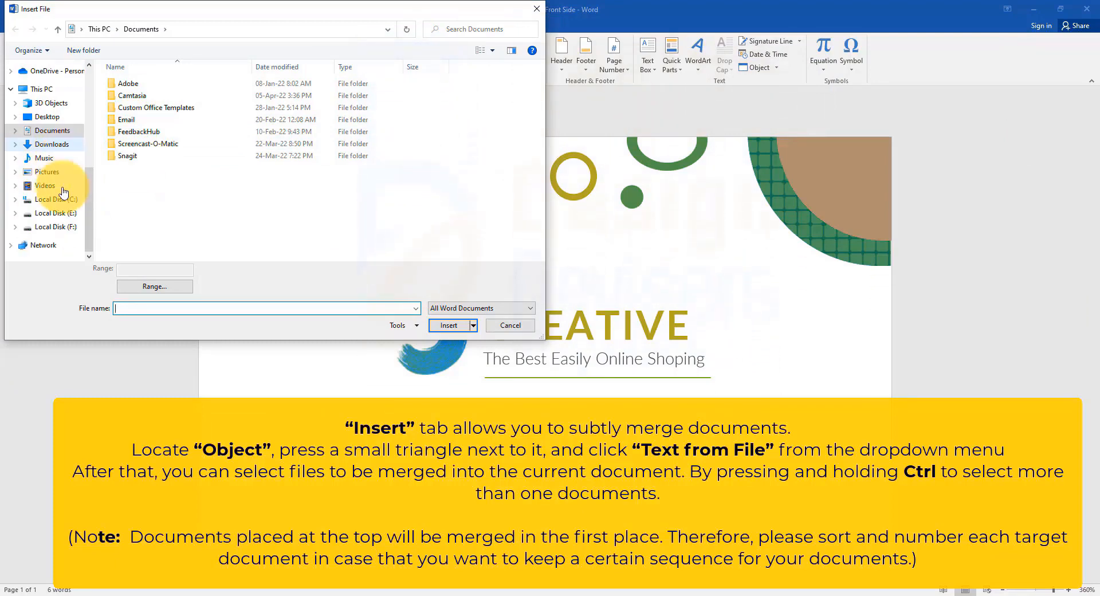
{"action": "scroll", "coordinate": [39, 190], "scroll_direction": "up", "scroll_amount": 1}
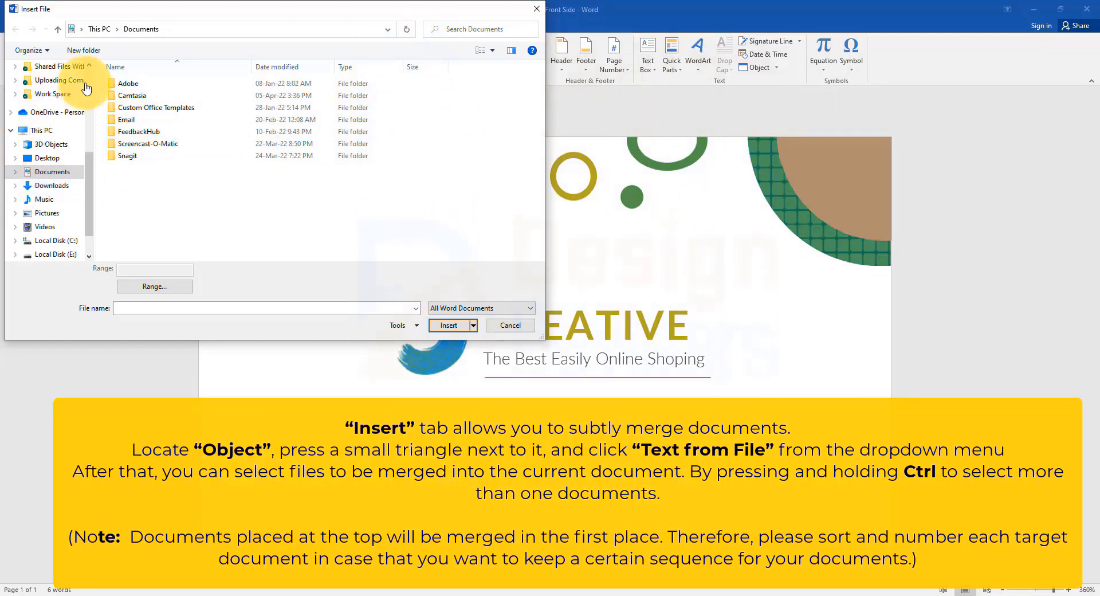
{"action": "left_click", "coordinate": [65, 99]}
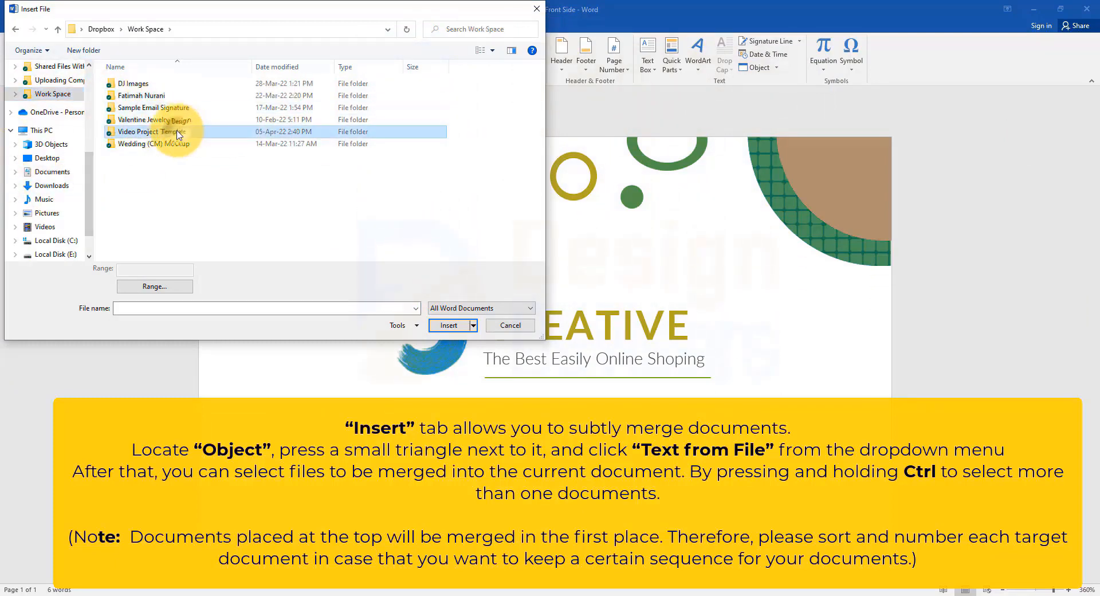
{"action": "double_click", "coordinate": [171, 132]}
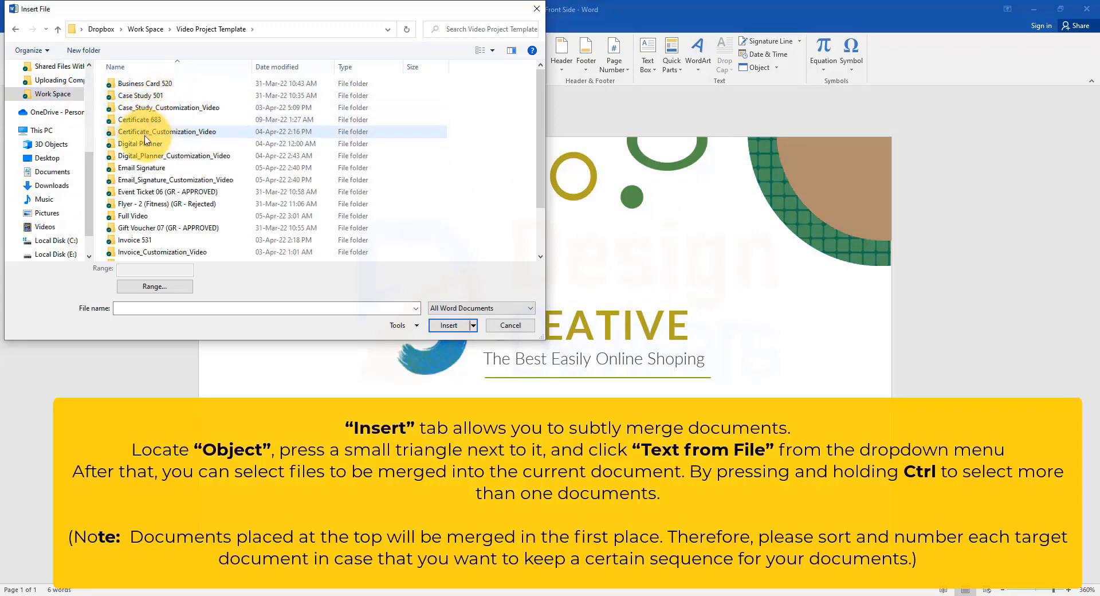
{"action": "double_click", "coordinate": [178, 85]}
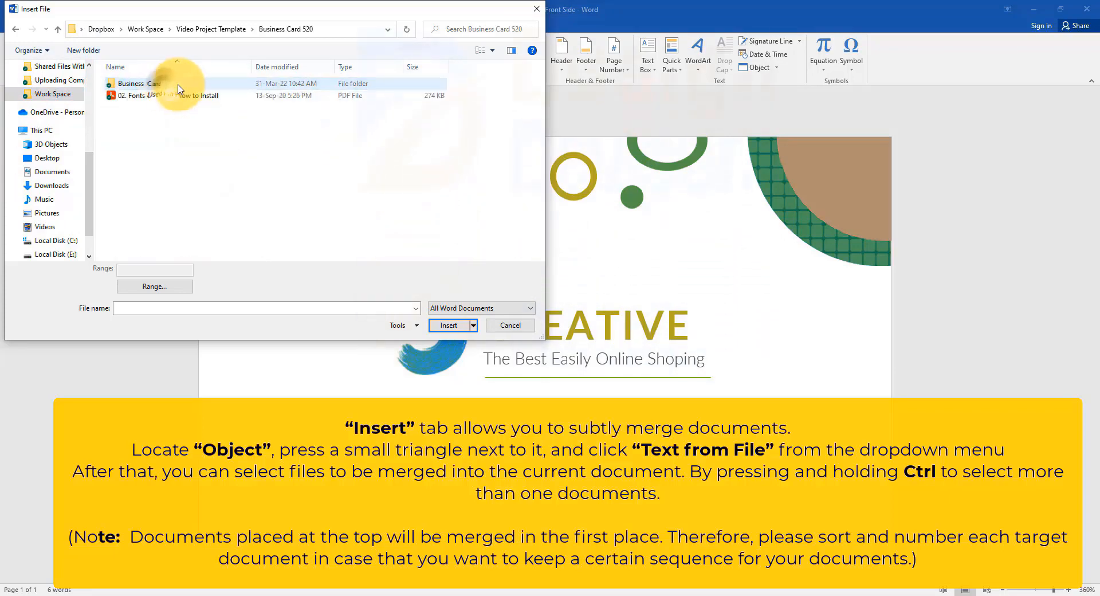
{"action": "double_click", "coordinate": [147, 85]}
{"action": "double_click", "coordinate": [137, 106]}
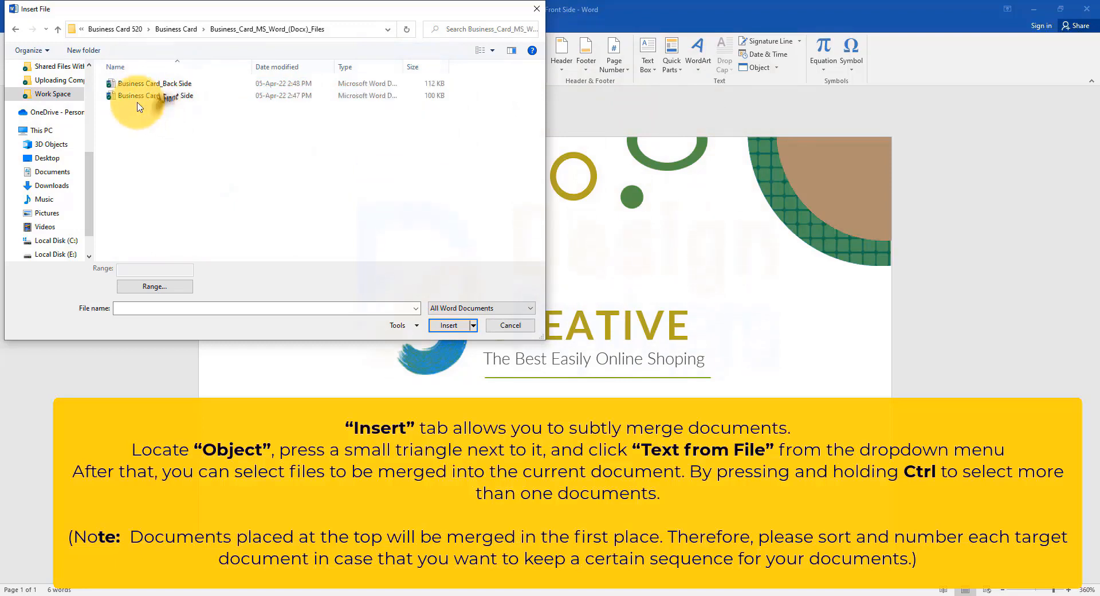
Step: Insert the Business Card_Back Side document into the front side document and review the merged pages
{"action": "left_click", "coordinate": [172, 83]}
{"action": "left_click", "coordinate": [449, 327]}
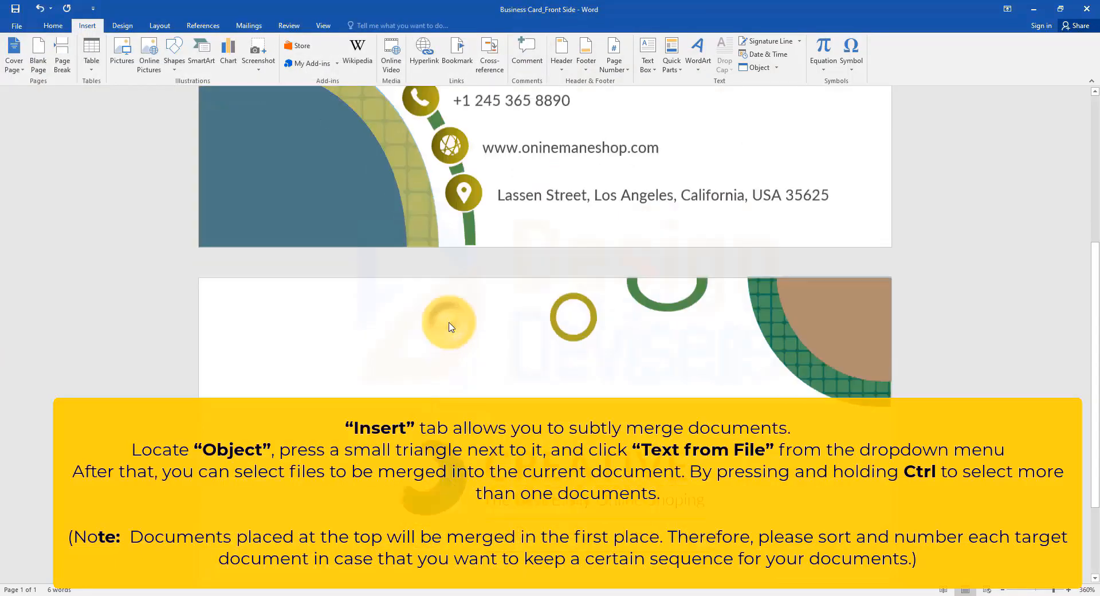
{"action": "scroll", "coordinate": [593, 327], "scroll_direction": "down", "scroll_amount": 5}
{"action": "scroll", "coordinate": [593, 326], "scroll_direction": "down", "scroll_amount": 10}
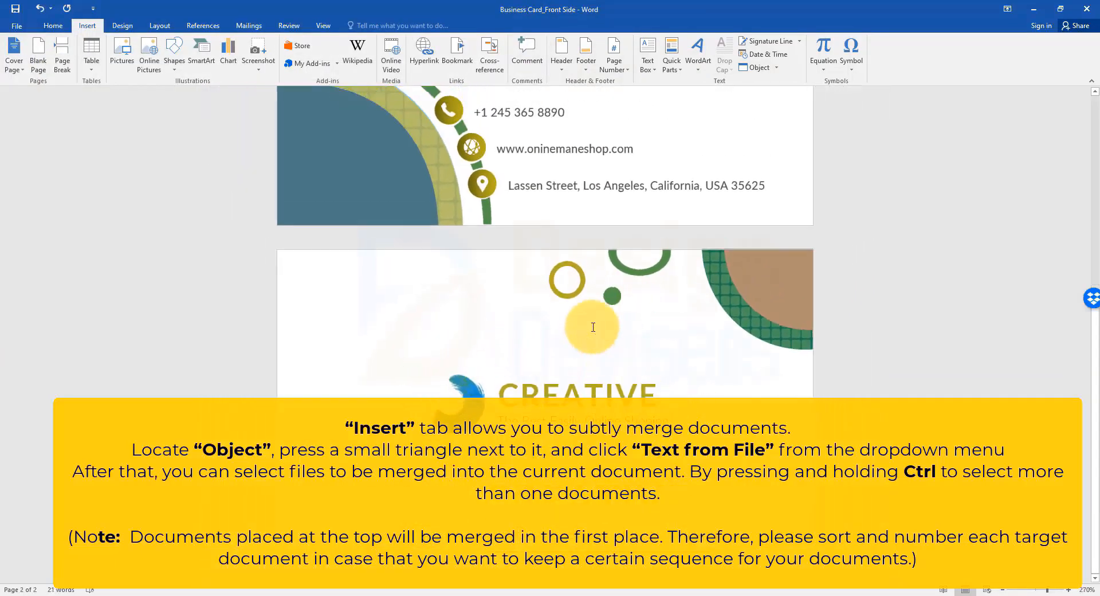
{"action": "scroll", "coordinate": [593, 329], "scroll_direction": "down", "scroll_amount": 1}
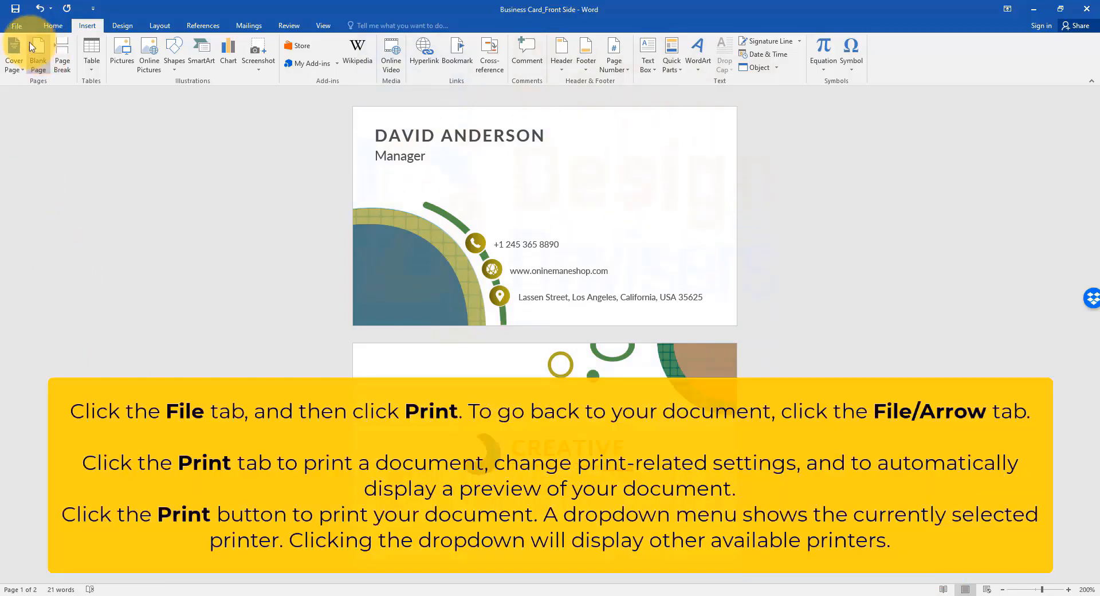
Step: Open the print settings and preview for the merged business card document
{"action": "left_click", "coordinate": [17, 25]}
{"action": "left_click", "coordinate": [43, 170]}
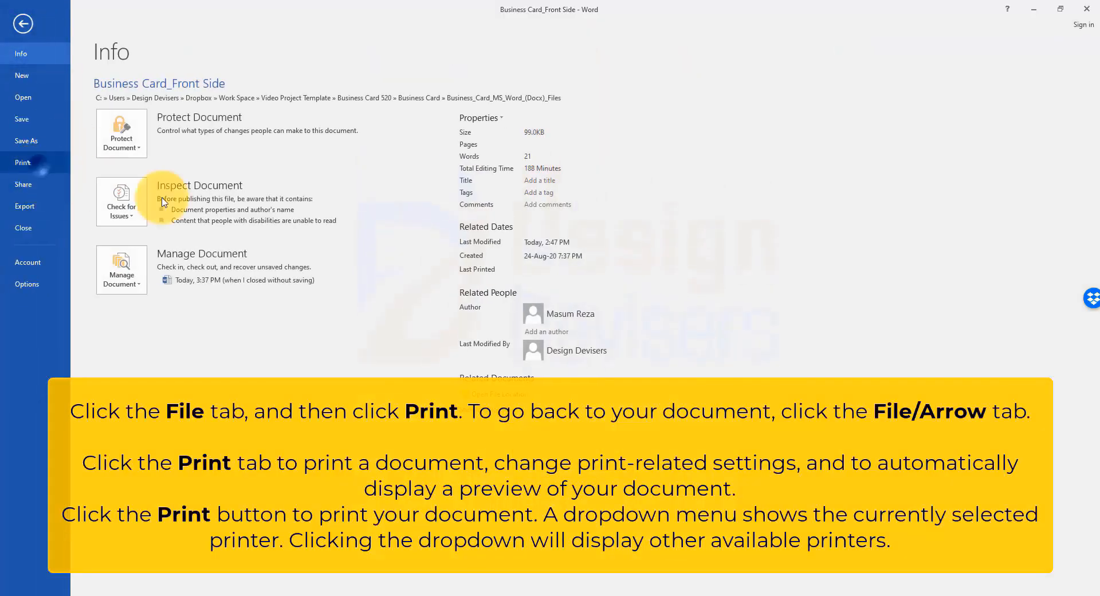